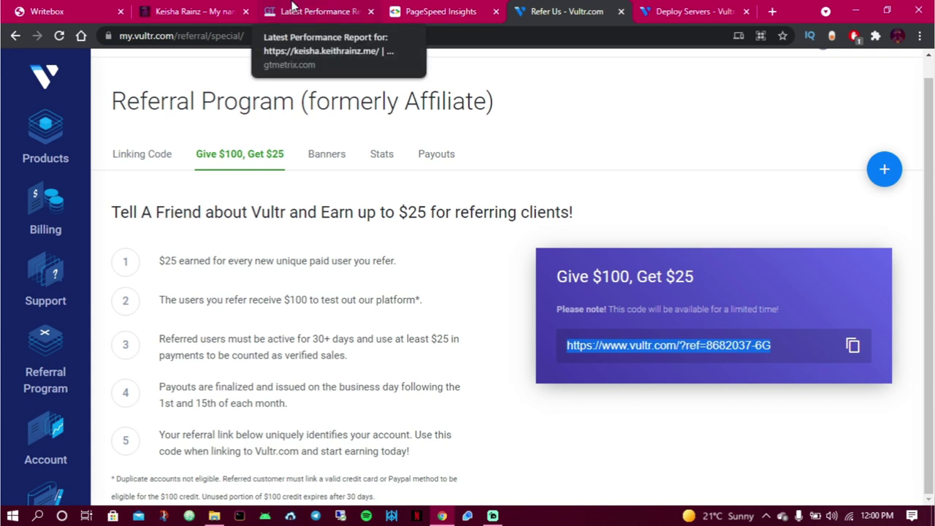
Review the GTmetrix performance report for the website.
{"action": "left_click", "coordinate": [292, 6]}
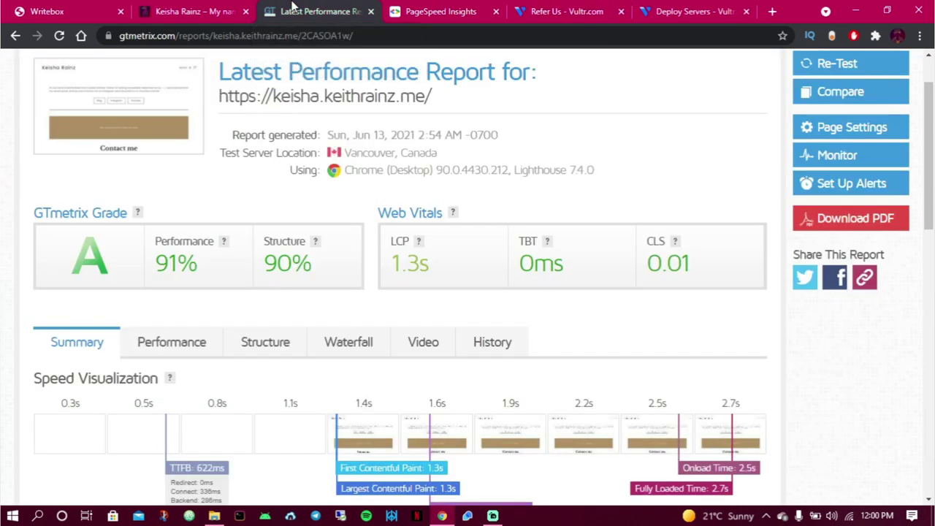
{"action": "scroll", "coordinate": [393, 199], "scroll_direction": "up", "scroll_amount": 1}
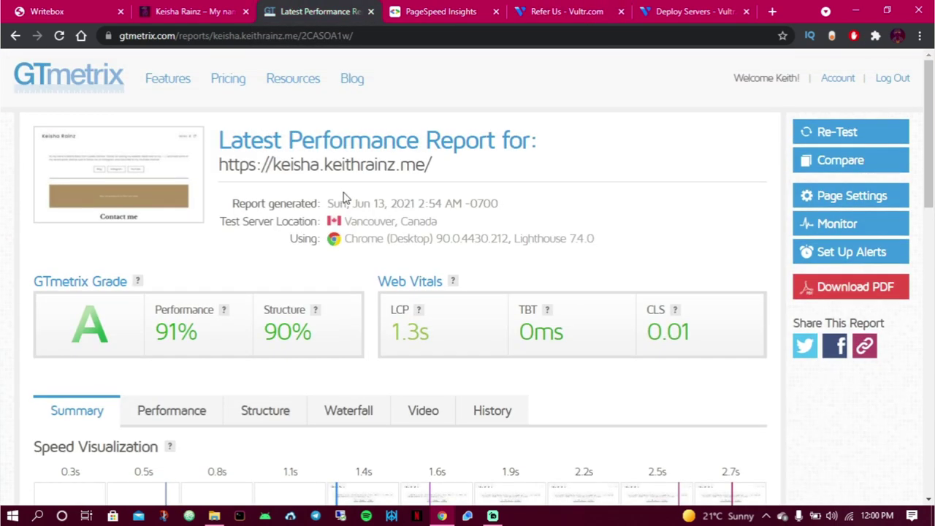
Open the WordPress admin dashboard from the website's home page.
{"action": "left_click", "coordinate": [194, 8]}
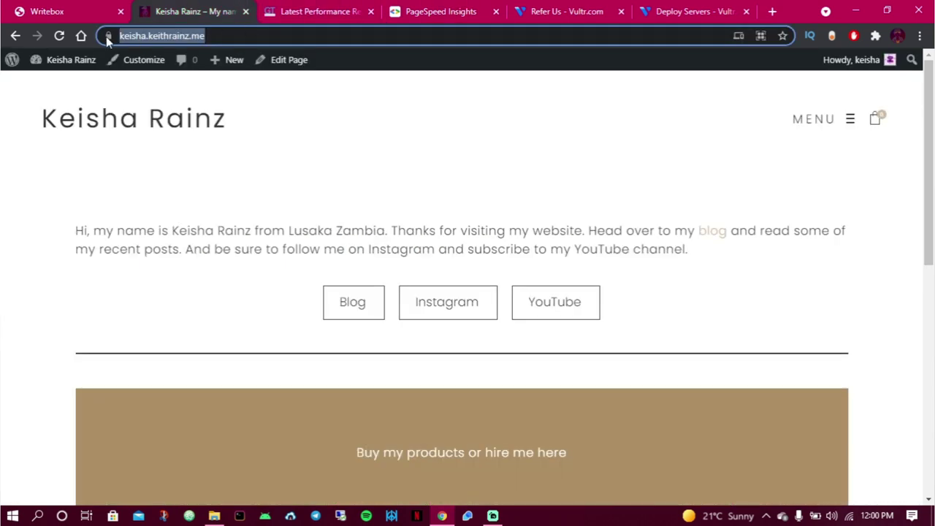
{"action": "mouse_move", "coordinate": [73, 61]}
{"action": "left_click", "coordinate": [53, 85]}
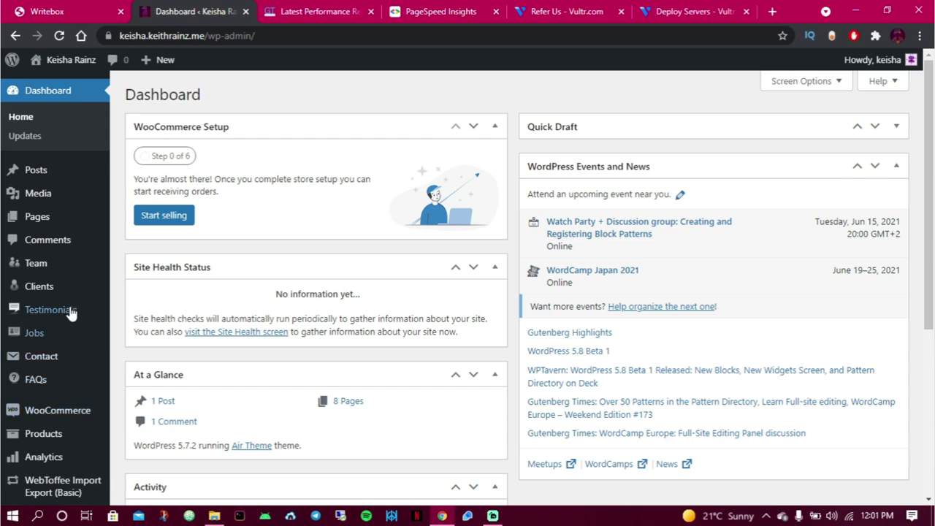
Open the page for adding new plugins and search for "litespeed".
{"action": "scroll", "coordinate": [52, 289], "scroll_direction": "down", "scroll_amount": 2}
{"action": "scroll", "coordinate": [52, 292], "scroll_direction": "down", "scroll_amount": 3}
{"action": "mouse_move", "coordinate": [45, 365]}
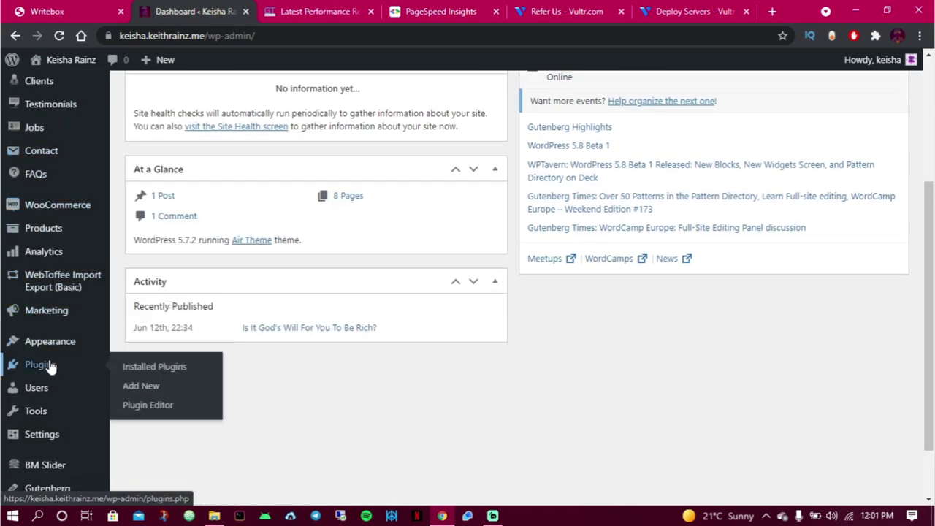
{"action": "left_click", "coordinate": [138, 387]}
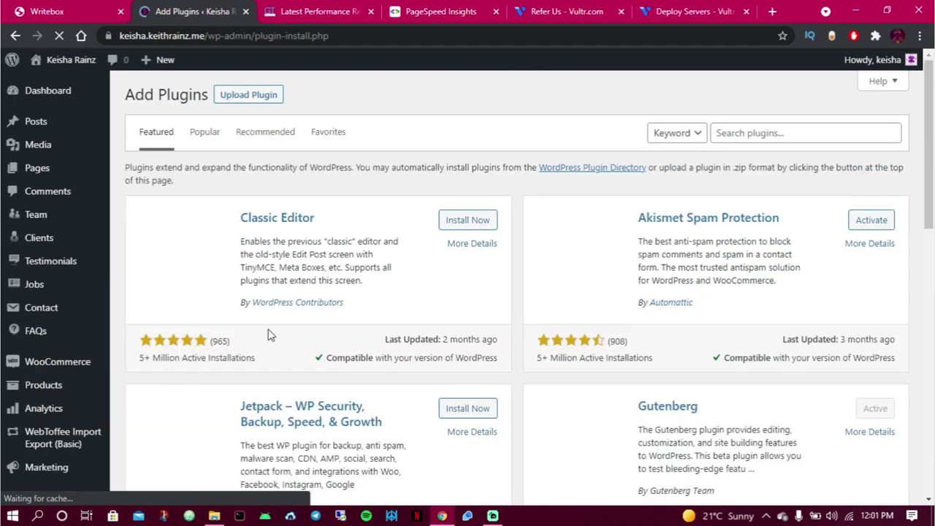
{"action": "left_click", "coordinate": [735, 136]}
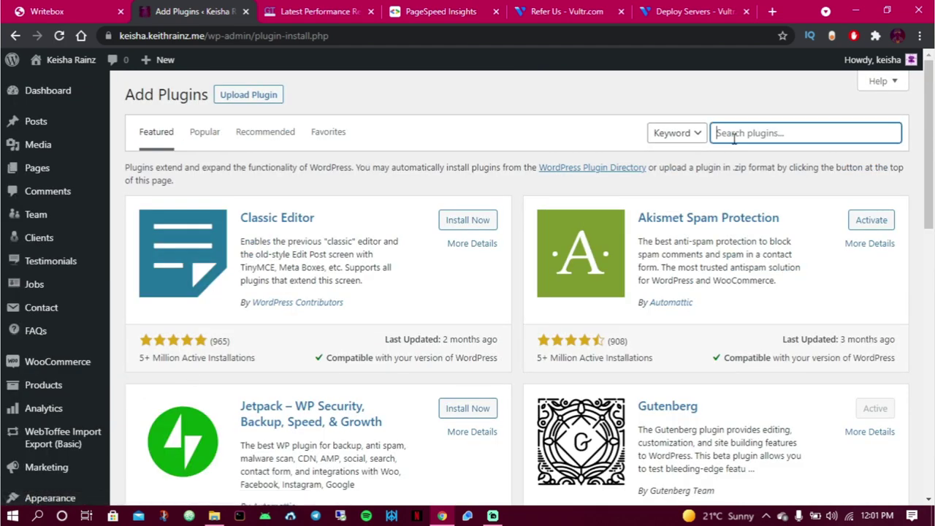
{"action": "type", "text": "liter"}
{"action": "type", "text": "peed"}
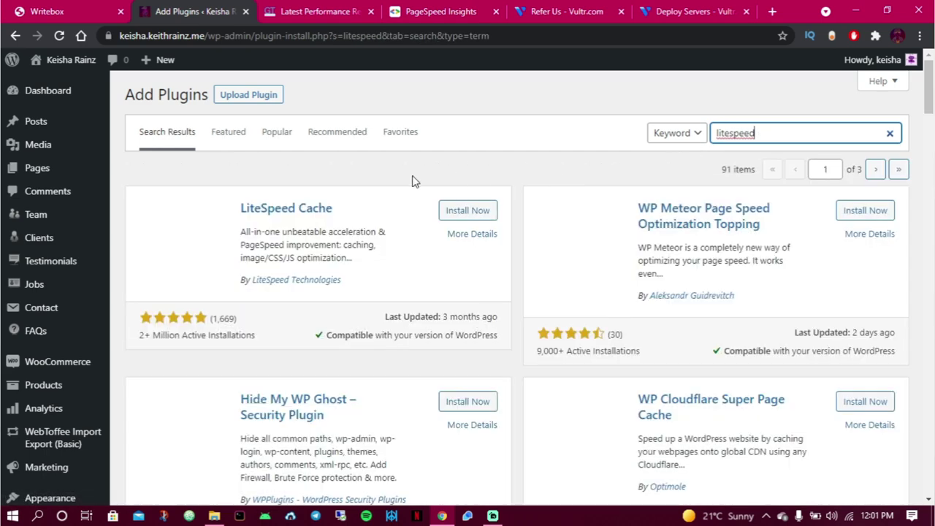
Install and activate the LiteSpeed Cache plugin.
{"action": "left_click", "coordinate": [469, 219]}
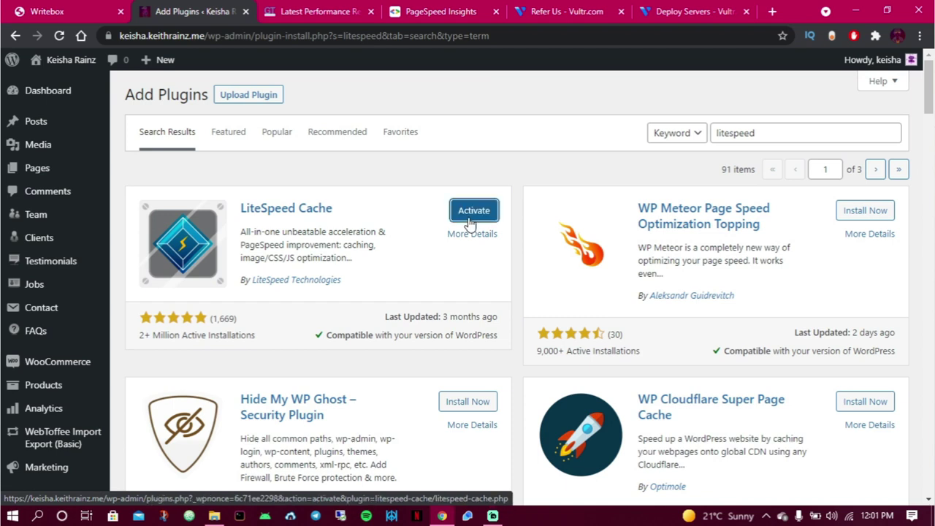
{"action": "left_click", "coordinate": [474, 211]}
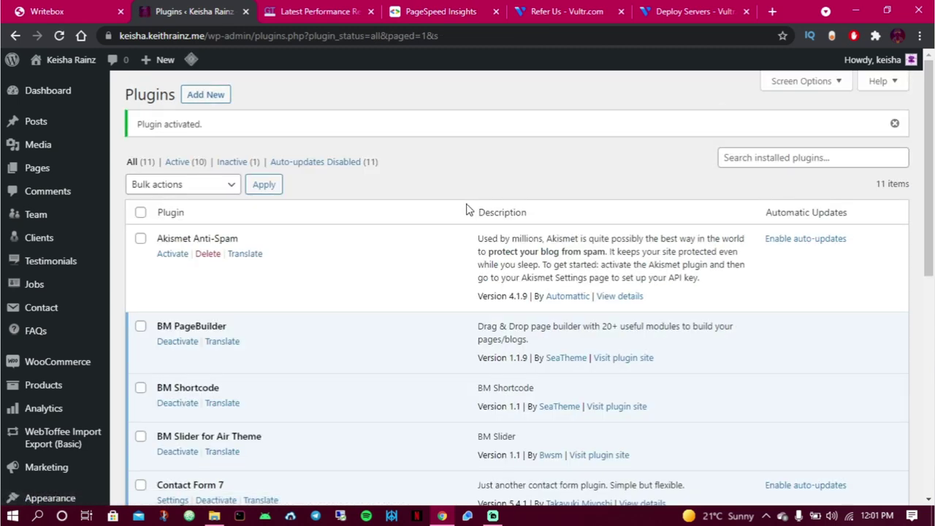
Open the LiteSpeed Cache dashboard and examine its usage statistics, image optimization summary and cache status.
{"action": "scroll", "coordinate": [138, 156], "scroll_direction": "down", "scroll_amount": 5}
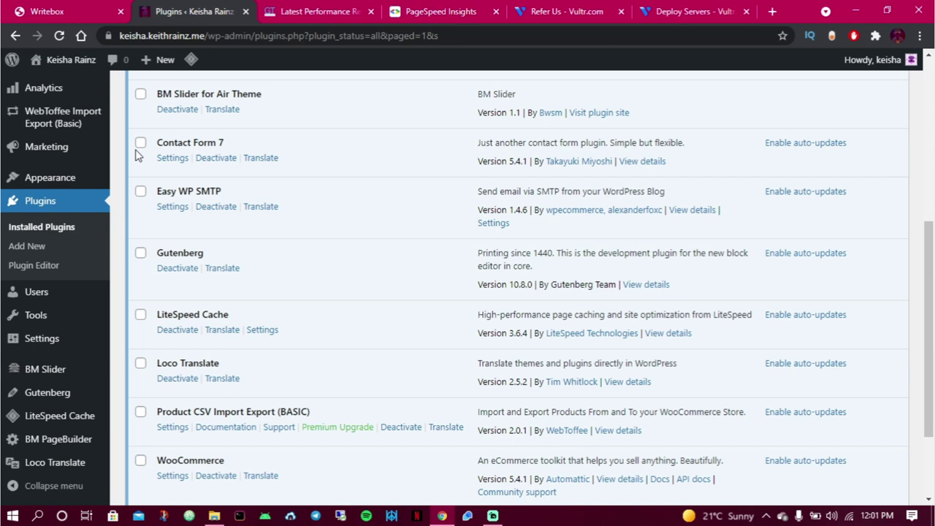
{"action": "scroll", "coordinate": [138, 156], "scroll_direction": "down", "scroll_amount": 3}
{"action": "mouse_move", "coordinate": [59, 416]}
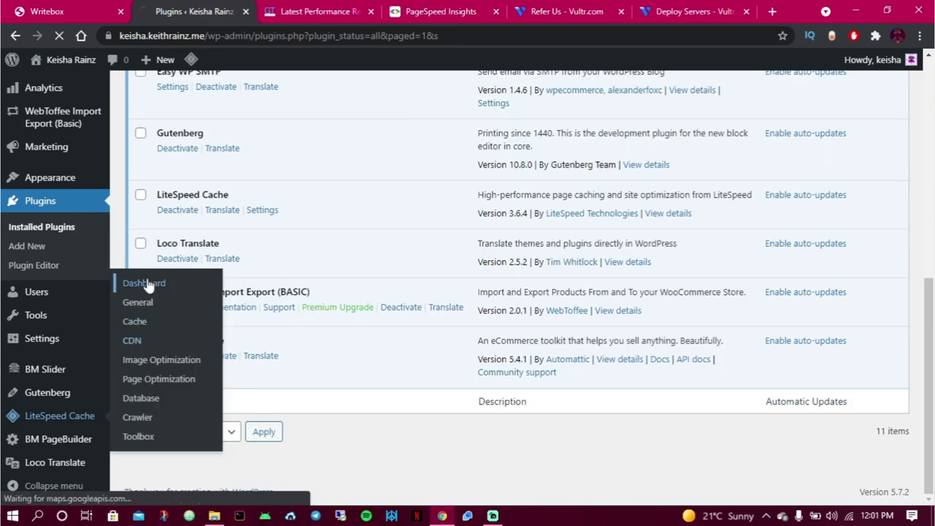
{"action": "left_click", "coordinate": [151, 280]}
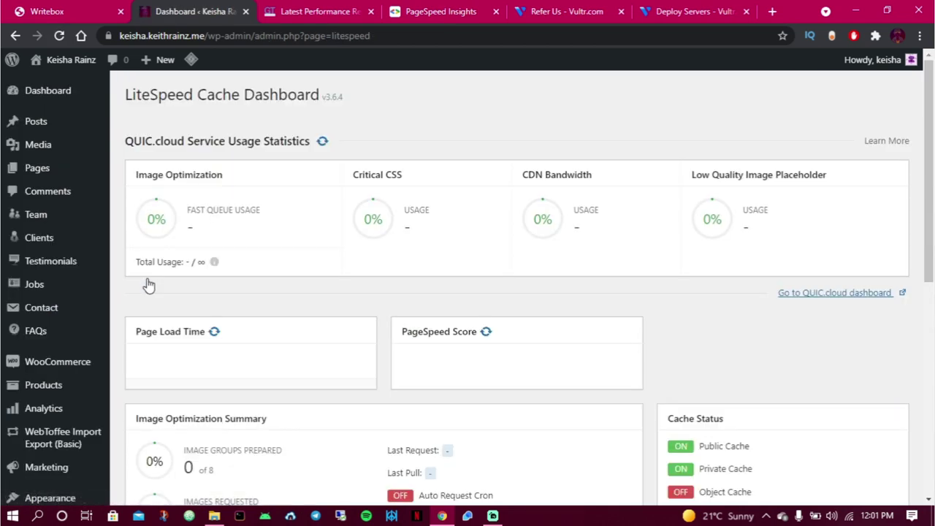
{"action": "scroll", "coordinate": [148, 285], "scroll_direction": "down", "scroll_amount": 4}
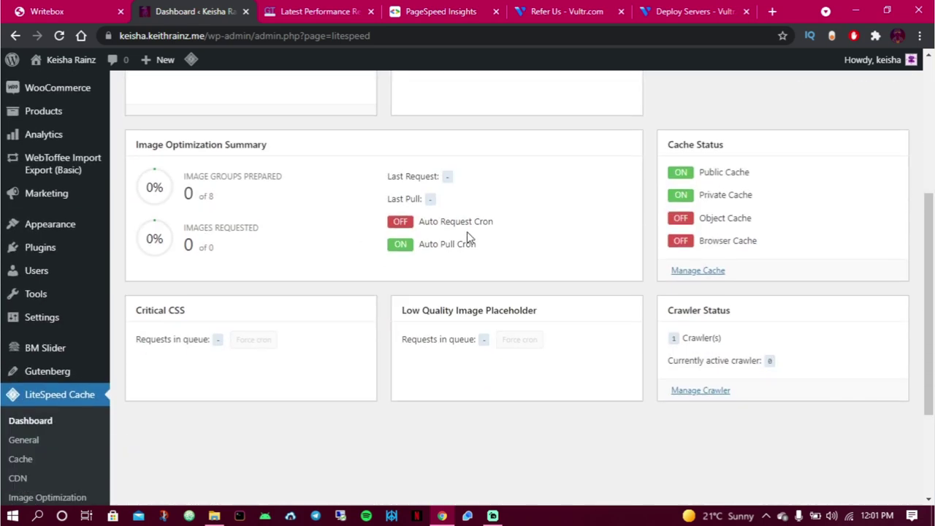
{"action": "scroll", "coordinate": [467, 236], "scroll_direction": "down", "scroll_amount": 2}
{"action": "scroll", "coordinate": [468, 236], "scroll_direction": "up", "scroll_amount": 4}
{"action": "scroll", "coordinate": [468, 236], "scroll_direction": "up", "scroll_amount": 3}
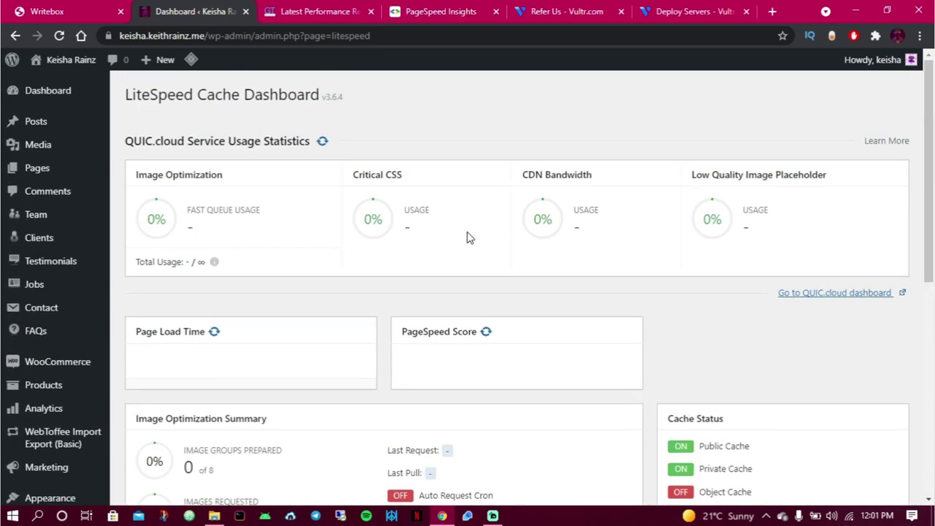
Open LiteSpeed Cache's General settings and request a domain key.
{"action": "scroll", "coordinate": [467, 236], "scroll_direction": "down", "scroll_amount": 5}
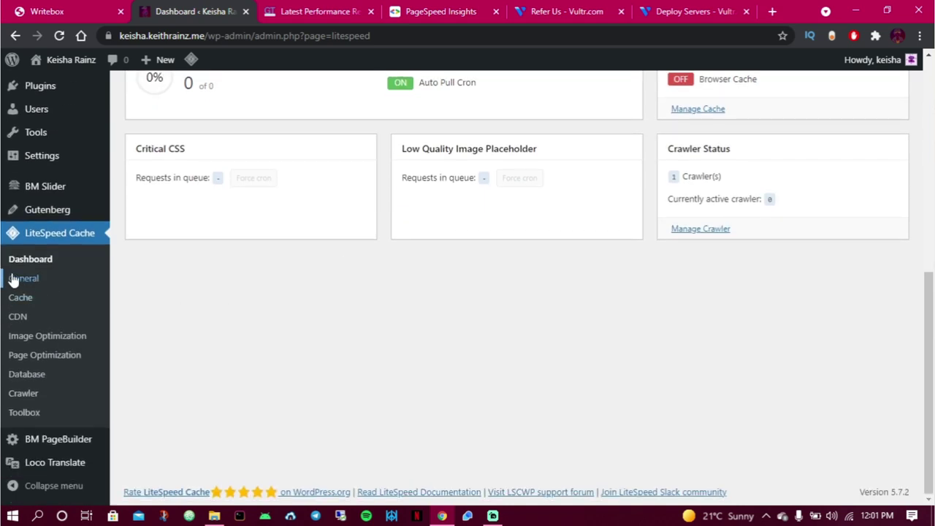
{"action": "left_click", "coordinate": [14, 280]}
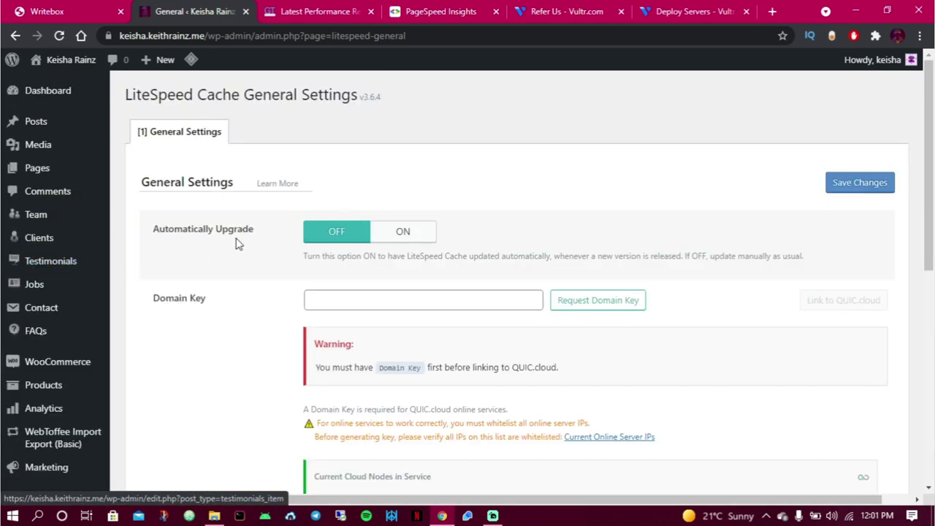
{"action": "left_click", "coordinate": [403, 232]}
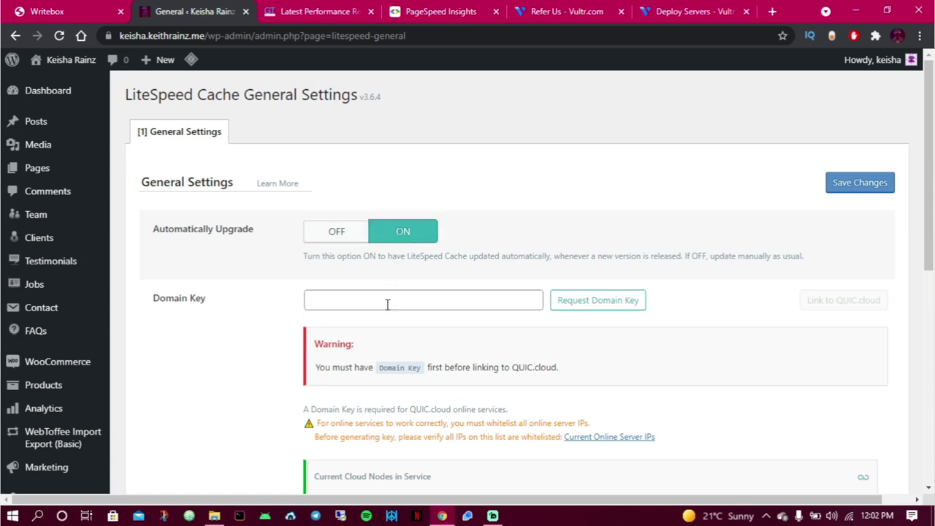
{"action": "left_click", "coordinate": [595, 311]}
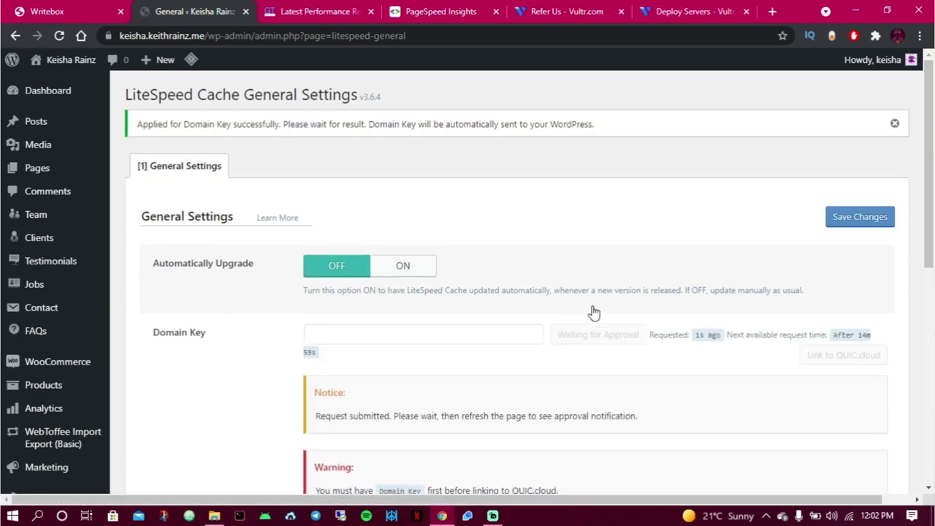
Turn Automatically Upgrade on and save the LiteSpeed Cache General settings.
{"action": "left_click", "coordinate": [427, 270]}
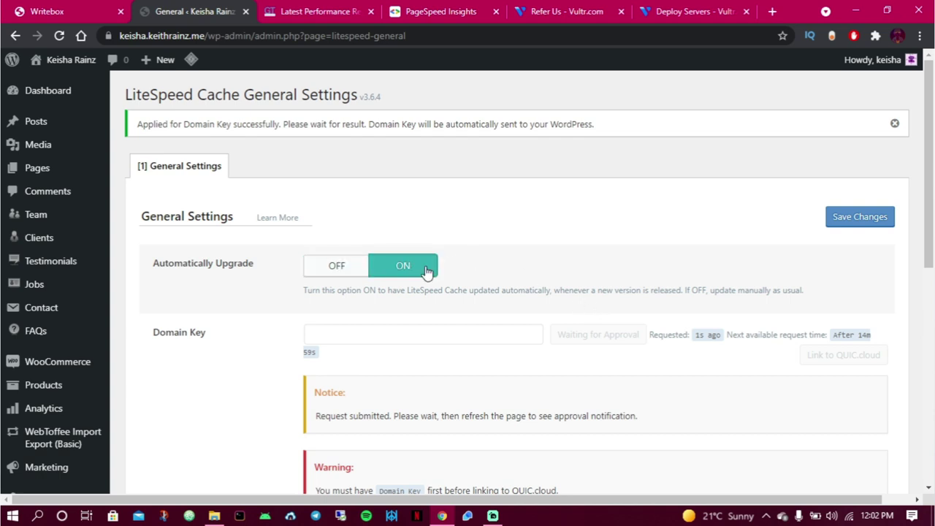
{"action": "scroll", "coordinate": [467, 252], "scroll_direction": "down", "scroll_amount": 3}
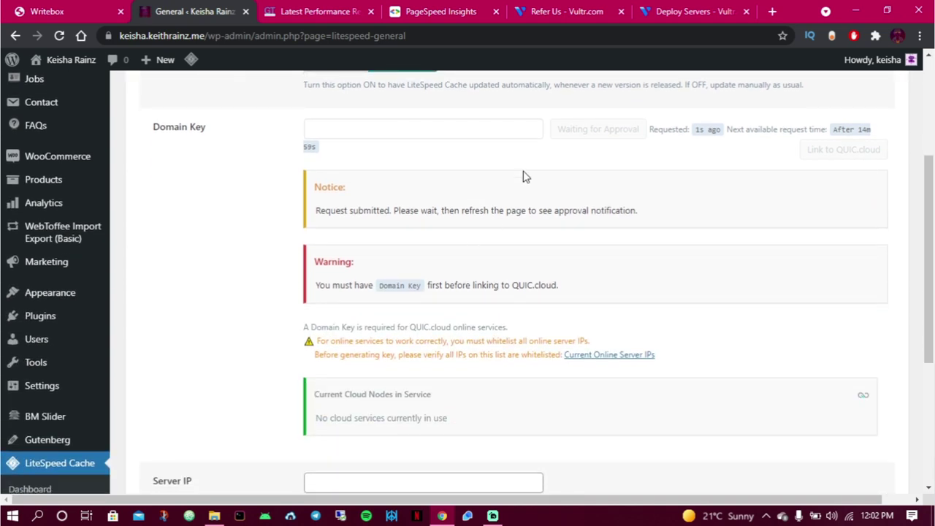
{"action": "scroll", "coordinate": [514, 201], "scroll_direction": "down", "scroll_amount": 3}
{"action": "scroll", "coordinate": [515, 205], "scroll_direction": "up", "scroll_amount": 6}
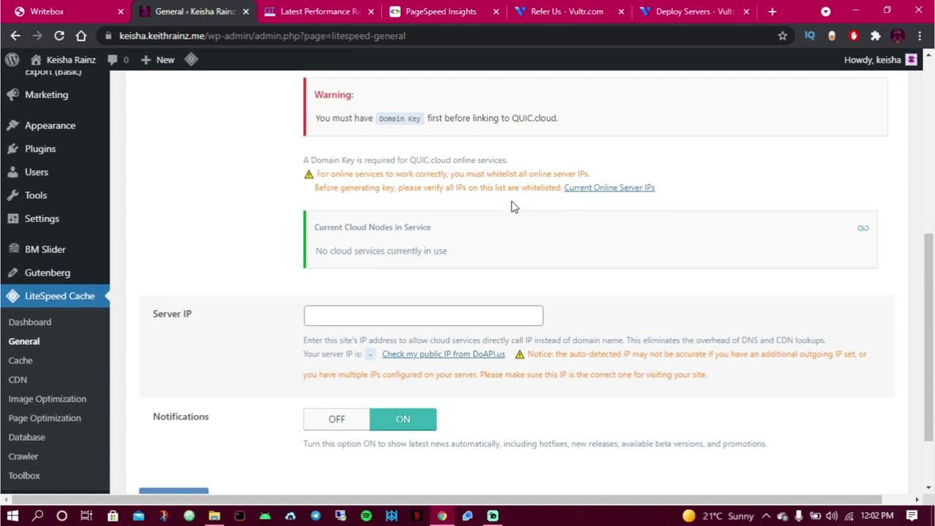
{"action": "left_click", "coordinate": [851, 227]}
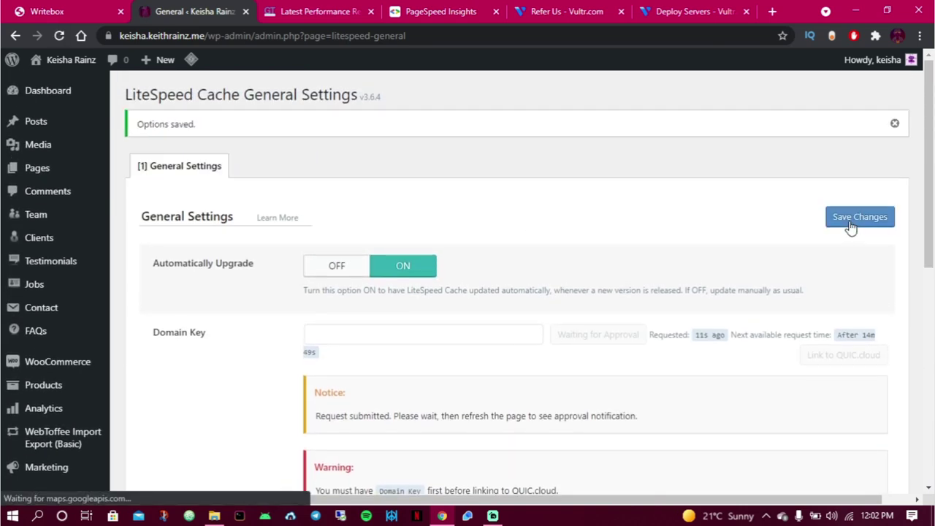
Review the domain key, server IP and notification settings, and open the Cache settings to examine the cache control options.
{"action": "scroll", "coordinate": [621, 227], "scroll_direction": "down", "scroll_amount": 5}
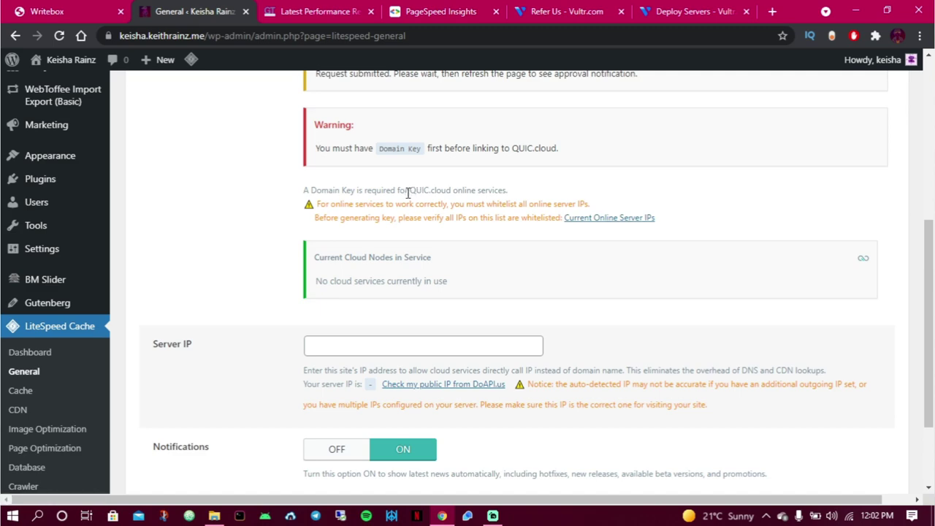
{"action": "scroll", "coordinate": [408, 192], "scroll_direction": "up", "scroll_amount": 3}
{"action": "scroll", "coordinate": [408, 192], "scroll_direction": "down", "scroll_amount": 5}
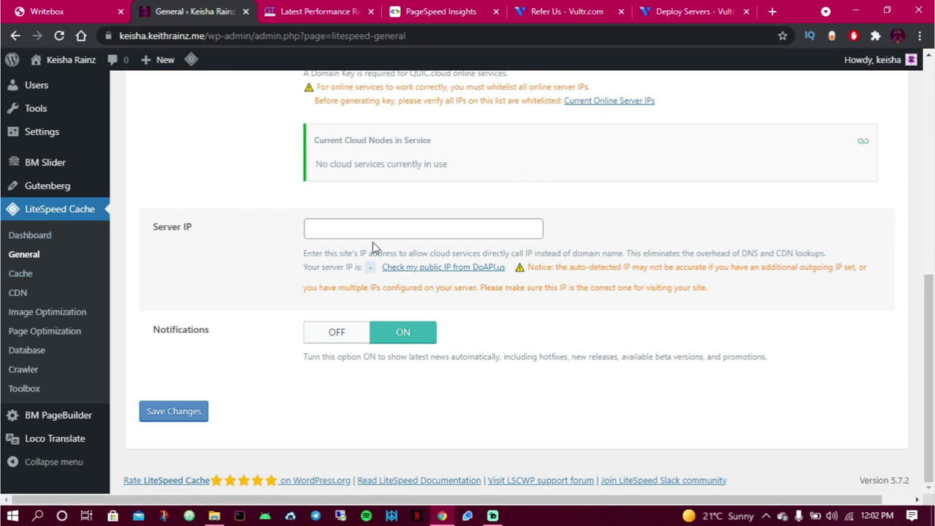
{"action": "left_click", "coordinate": [15, 273]}
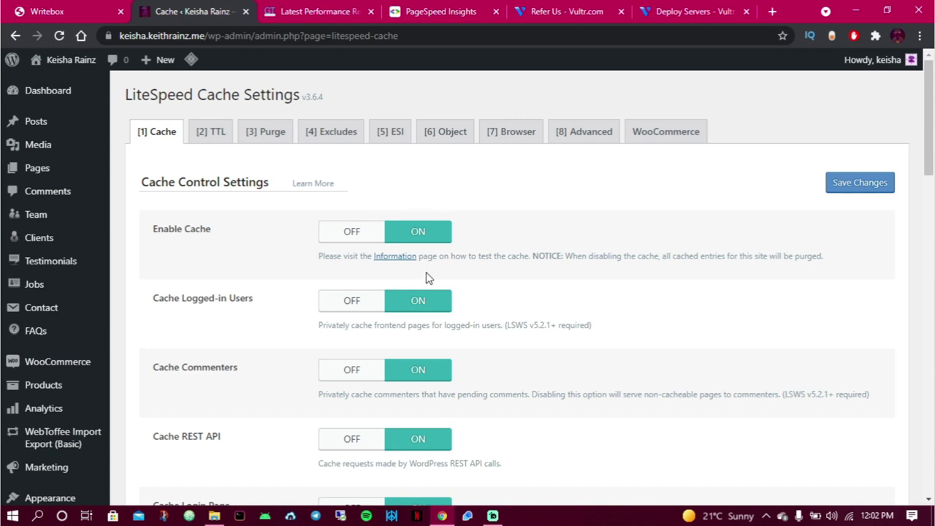
{"action": "scroll", "coordinate": [428, 285], "scroll_direction": "down", "scroll_amount": 1}
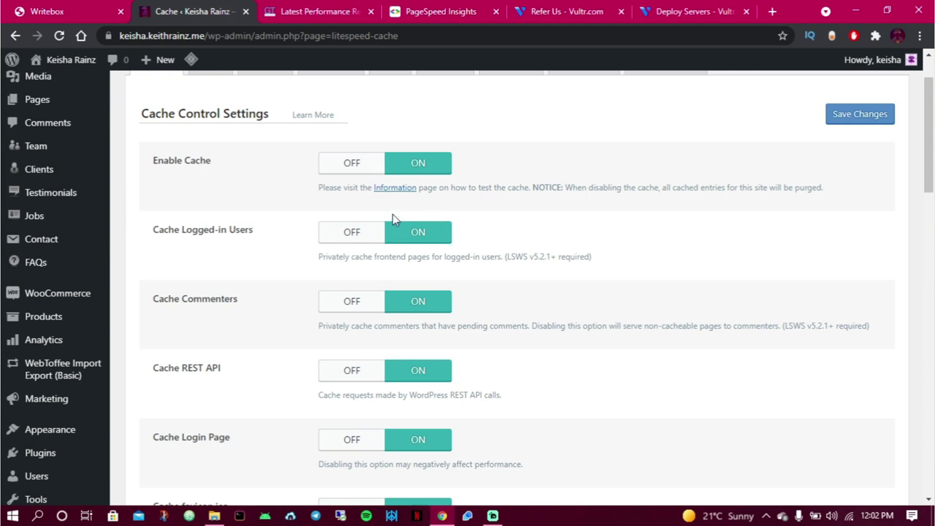
Copy the website's base address, open it in a new browser tab and look through the home page.
{"action": "left_click_drag", "start_coordinate": [207, 35], "coordinate": [115, 36]}
{"action": "key", "text": "ctrl+c"}
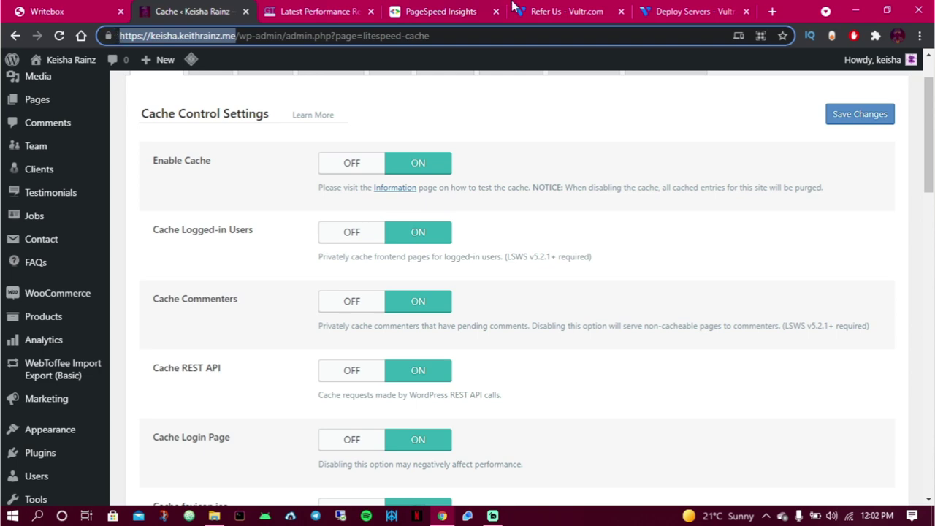
{"action": "left_click", "coordinate": [773, 12]}
{"action": "key", "text": "ctrl+v"}
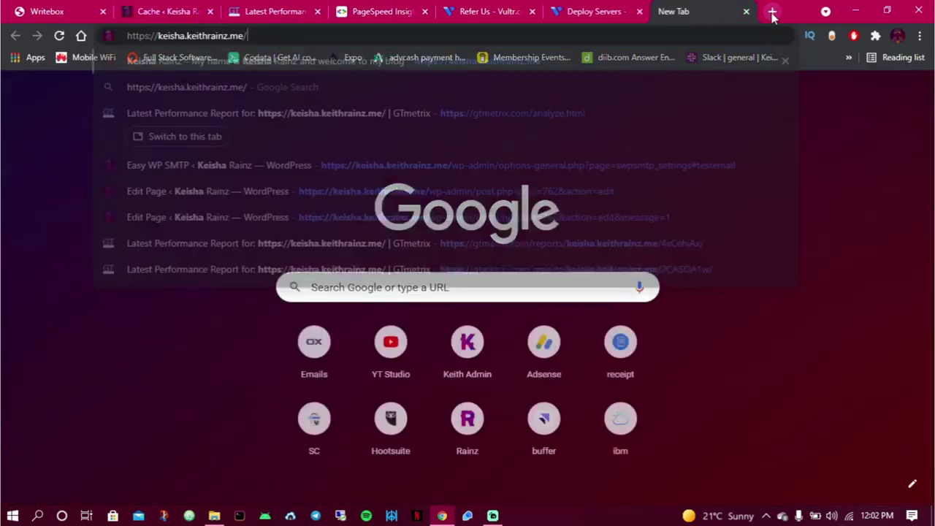
{"action": "key", "text": "Return"}
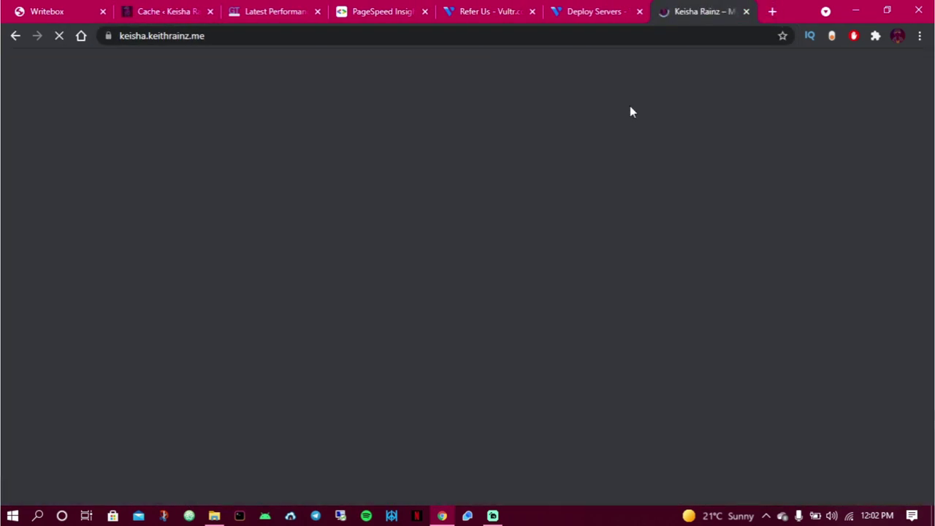
{"action": "scroll", "coordinate": [649, 139], "scroll_direction": "down", "scroll_amount": 5}
{"action": "scroll", "coordinate": [649, 139], "scroll_direction": "down", "scroll_amount": 3}
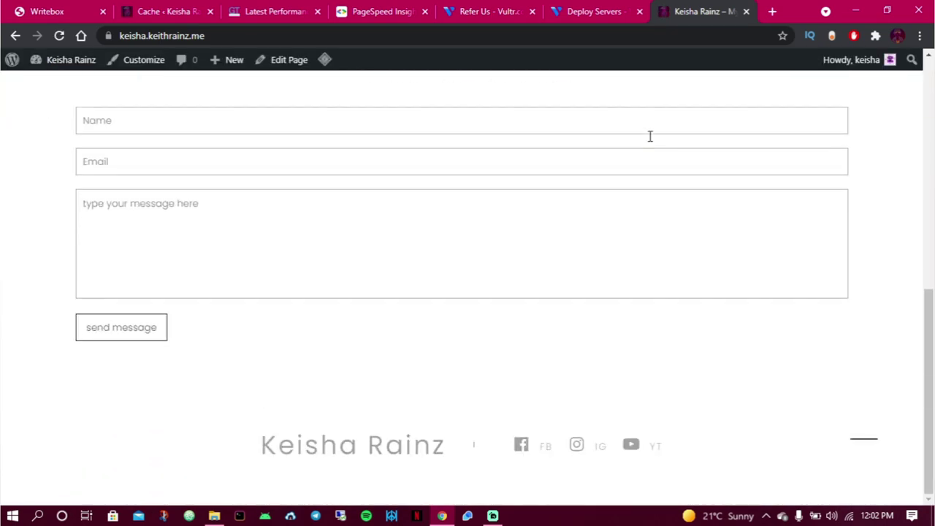
Inspect the home page with the browser's developer tools and view the Console output.
{"action": "right_click", "coordinate": [900, 200]}
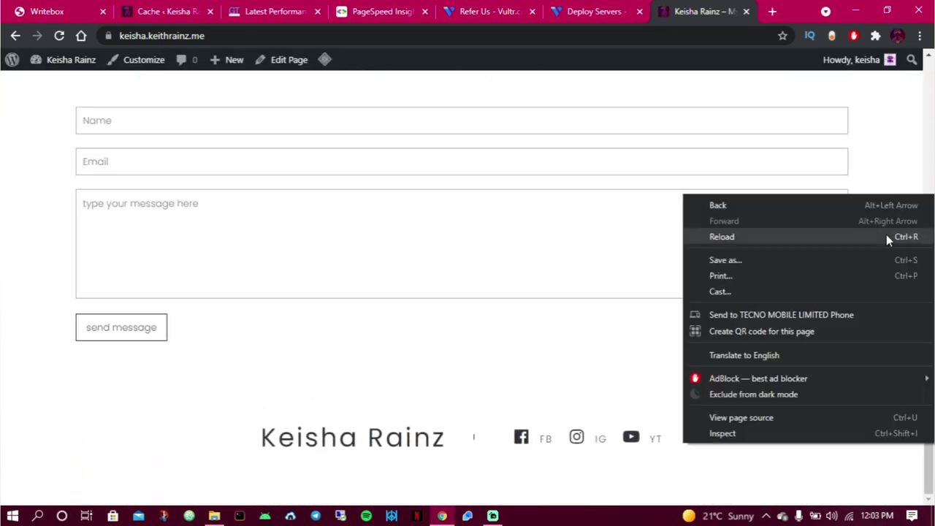
{"action": "left_click", "coordinate": [731, 432]}
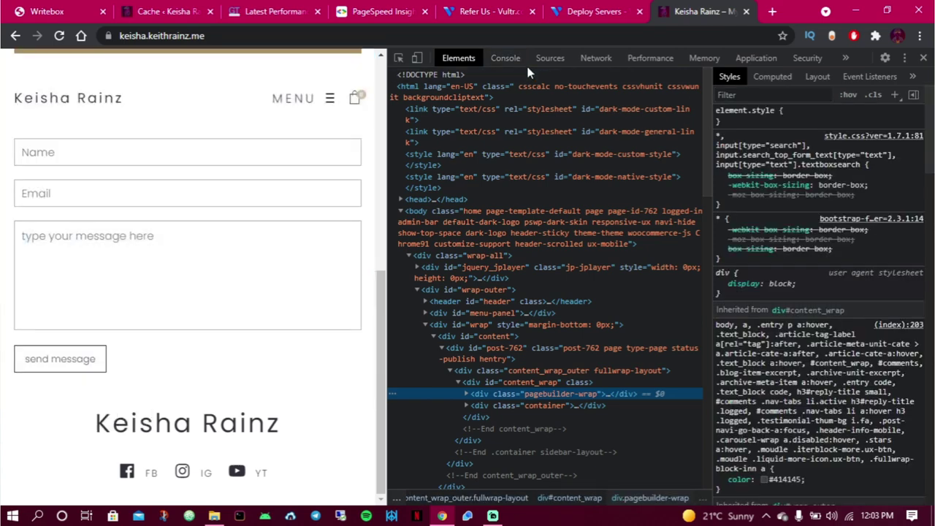
{"action": "left_click", "coordinate": [506, 58]}
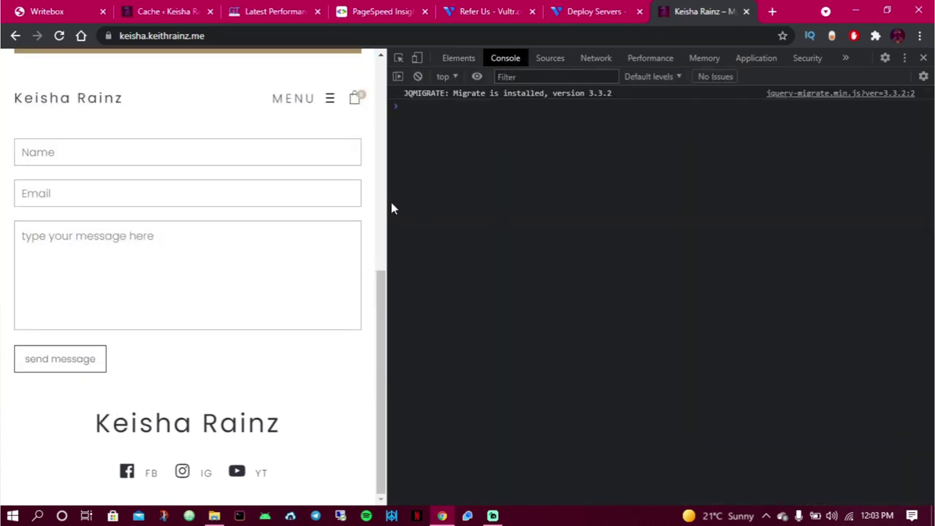
{"action": "scroll", "coordinate": [264, 197], "scroll_direction": "up", "scroll_amount": 1}
{"action": "scroll", "coordinate": [264, 197], "scroll_direction": "up", "scroll_amount": 6}
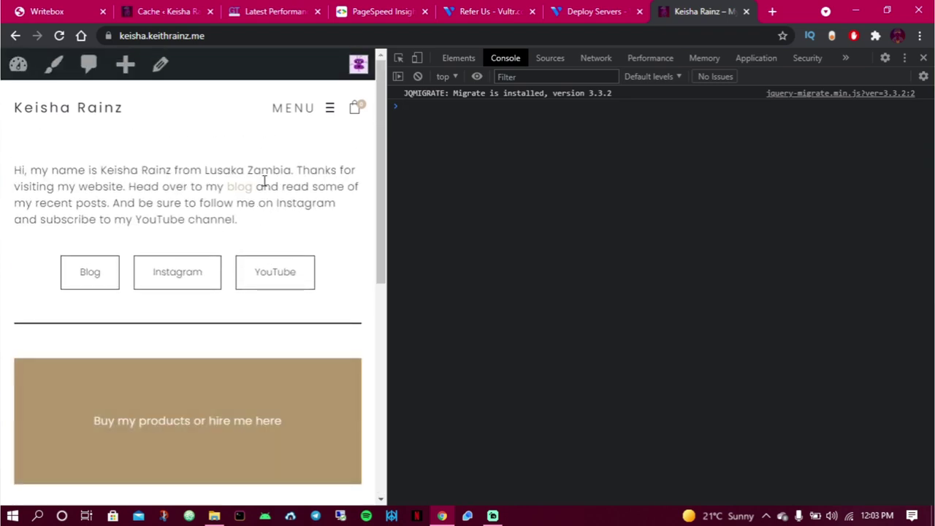
Return to the LiteSpeed Cache settings and review the Cache, TTL, Purge and Excludes options.
{"action": "left_click", "coordinate": [277, 9]}
{"action": "left_click", "coordinate": [183, 8]}
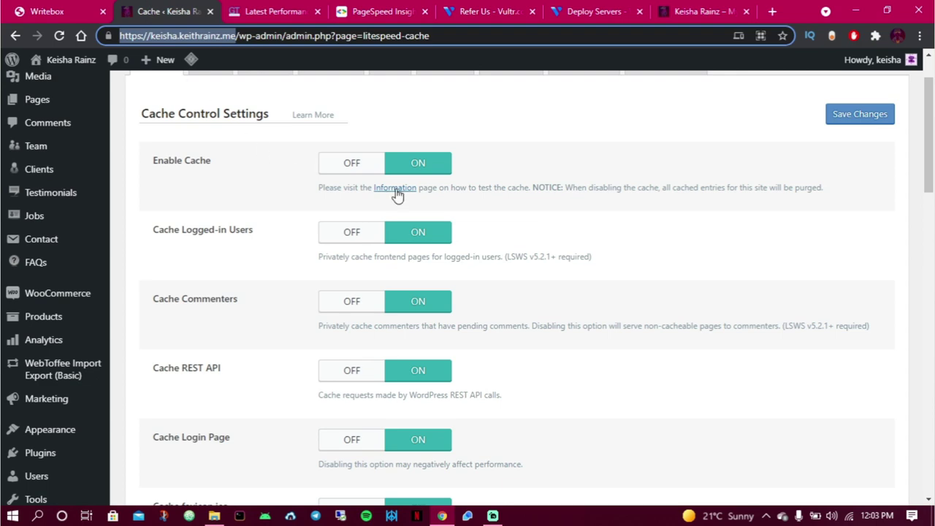
{"action": "scroll", "coordinate": [396, 196], "scroll_direction": "down", "scroll_amount": 6}
{"action": "scroll", "coordinate": [397, 196], "scroll_direction": "down", "scroll_amount": 14}
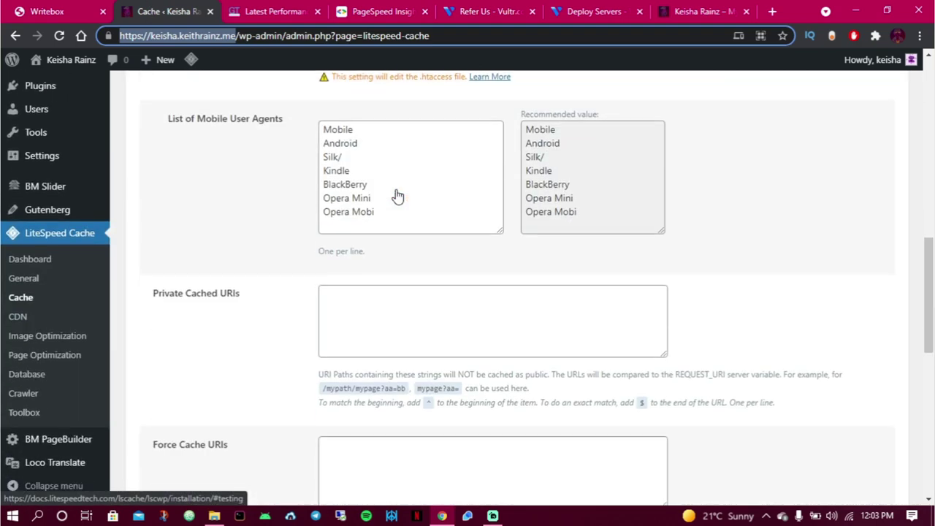
{"action": "scroll", "coordinate": [395, 186], "scroll_direction": "up", "scroll_amount": 20}
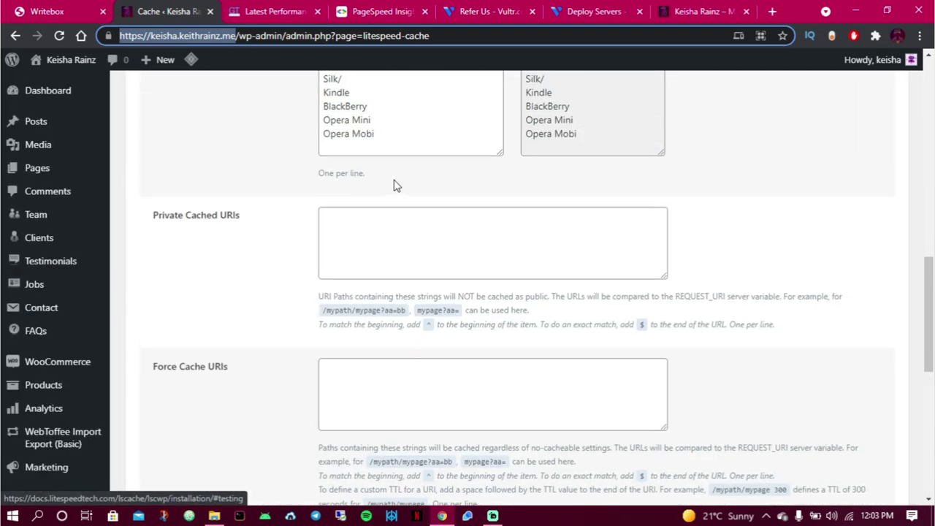
{"action": "left_click", "coordinate": [213, 131]}
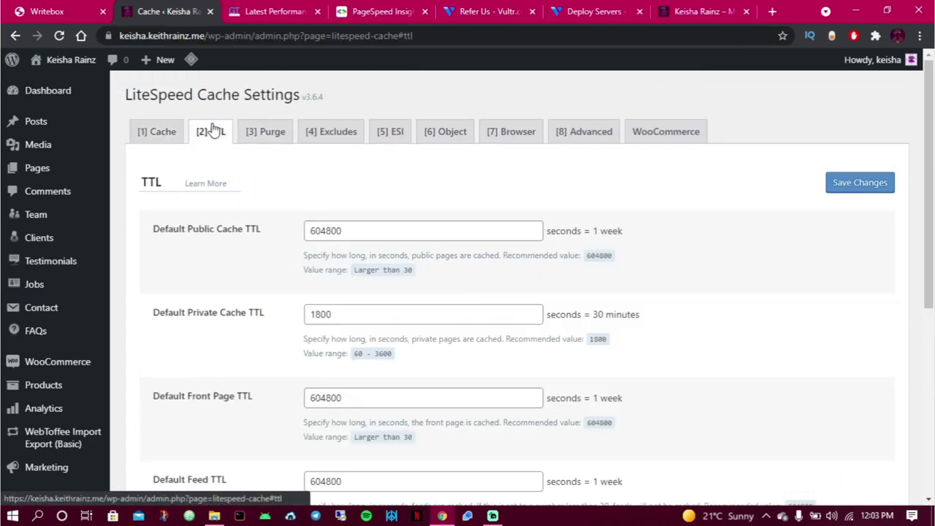
{"action": "scroll", "coordinate": [412, 375], "scroll_direction": "down", "scroll_amount": 5}
{"action": "scroll", "coordinate": [402, 310], "scroll_direction": "up", "scroll_amount": 1}
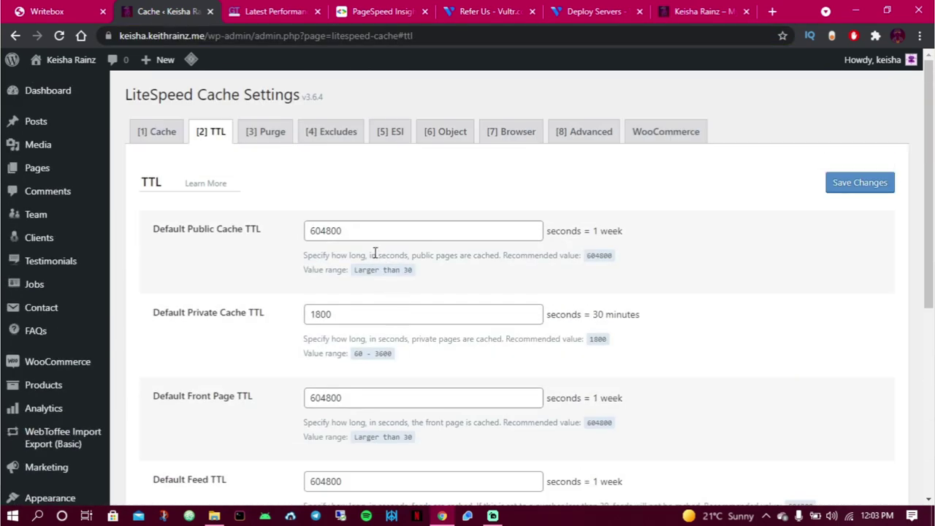
{"action": "left_click", "coordinate": [268, 133]}
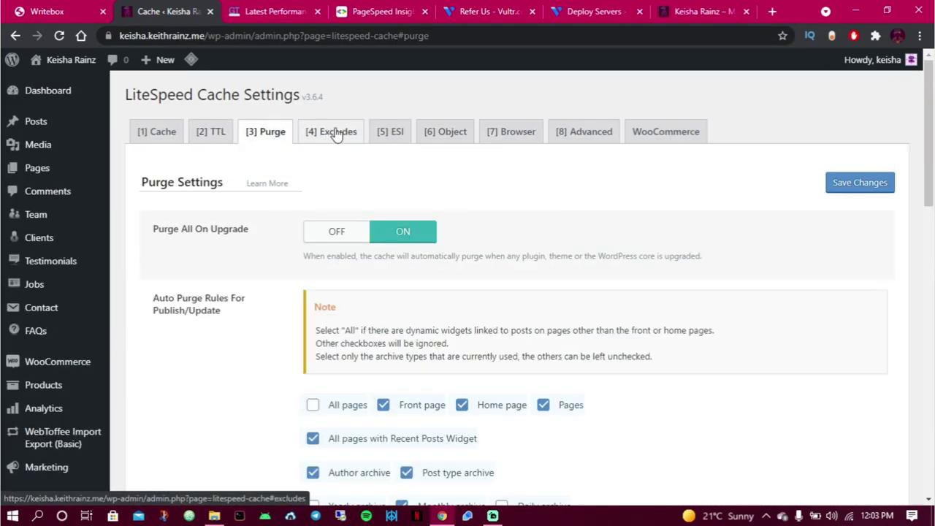
{"action": "left_click", "coordinate": [330, 133]}
Turn Enable ESI on in the ESI settings and save the changes.
{"action": "left_click", "coordinate": [393, 138]}
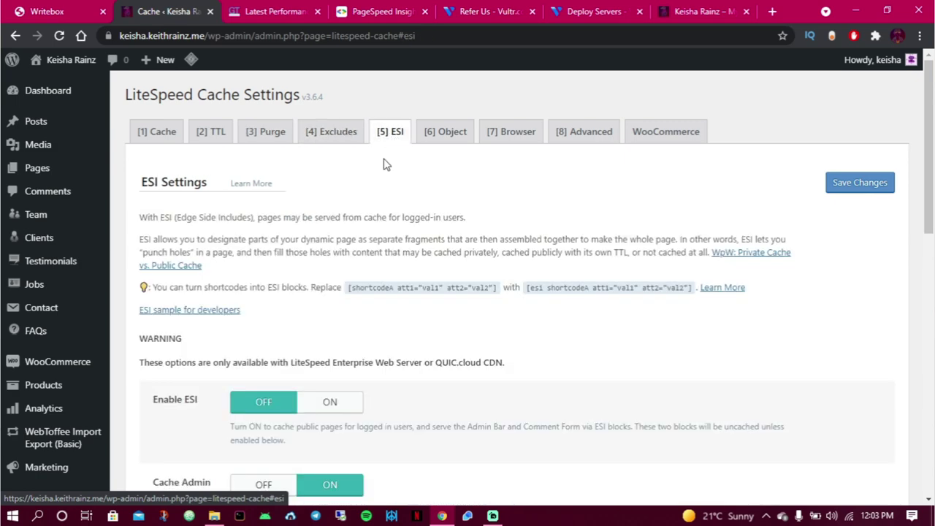
{"action": "scroll", "coordinate": [182, 355], "scroll_direction": "down", "scroll_amount": 2}
{"action": "left_click", "coordinate": [319, 274]}
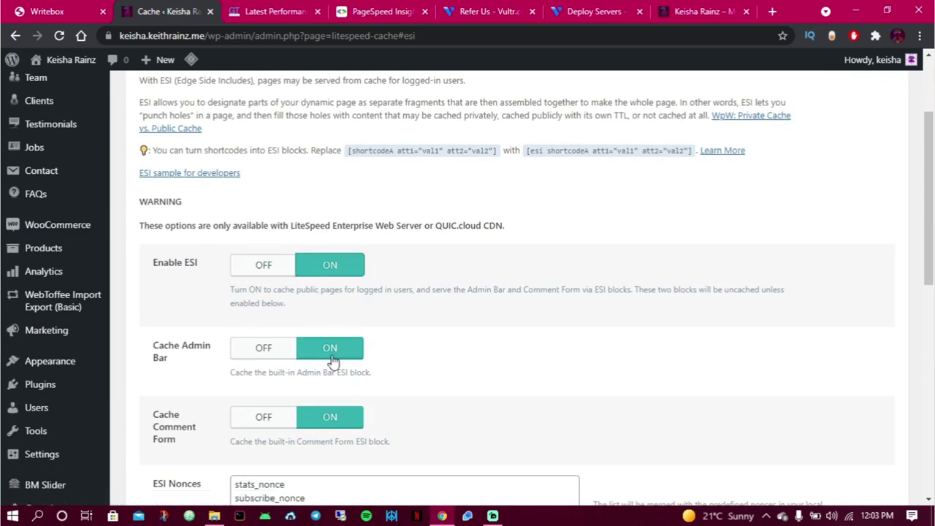
{"action": "scroll", "coordinate": [331, 351], "scroll_direction": "down", "scroll_amount": 5}
{"action": "scroll", "coordinate": [333, 336], "scroll_direction": "down", "scroll_amount": 3}
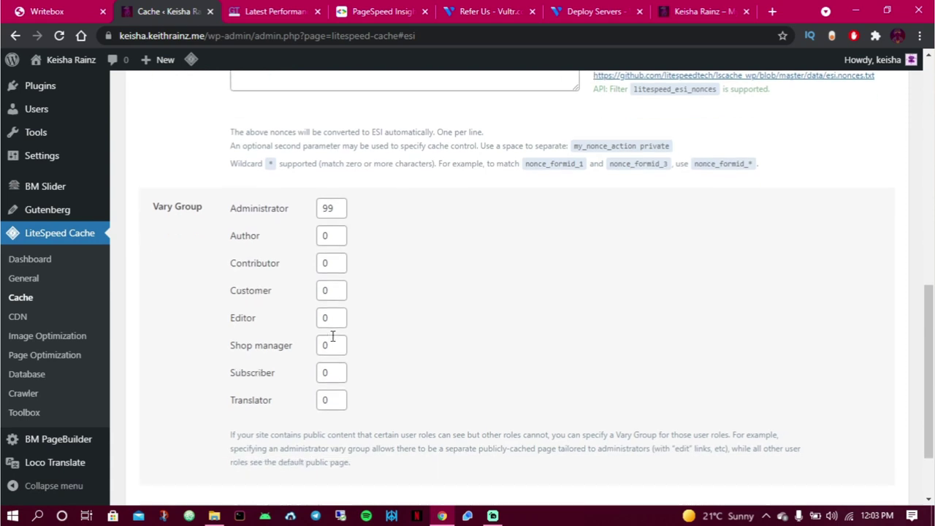
{"action": "left_click", "coordinate": [157, 430]}
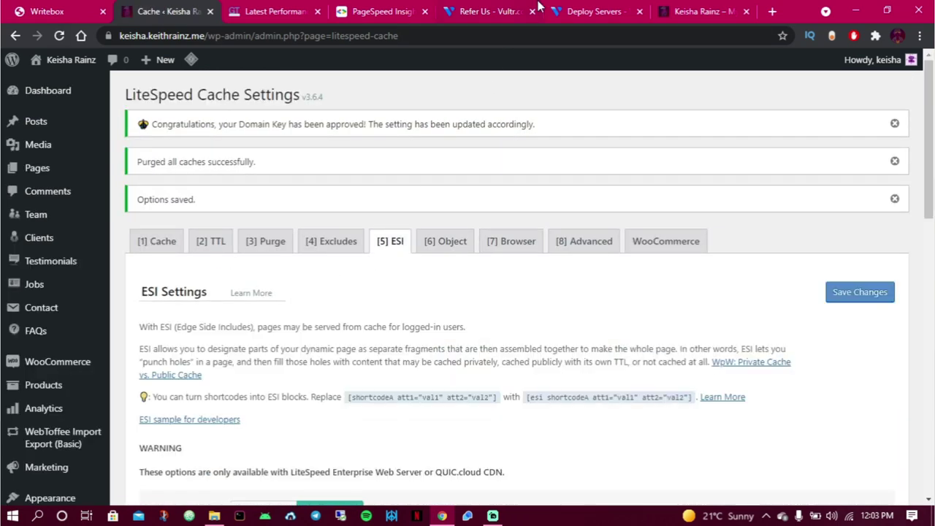
Reload the website's home page with the Console shown and check its content and navigation menu.
{"action": "left_click", "coordinate": [667, 10]}
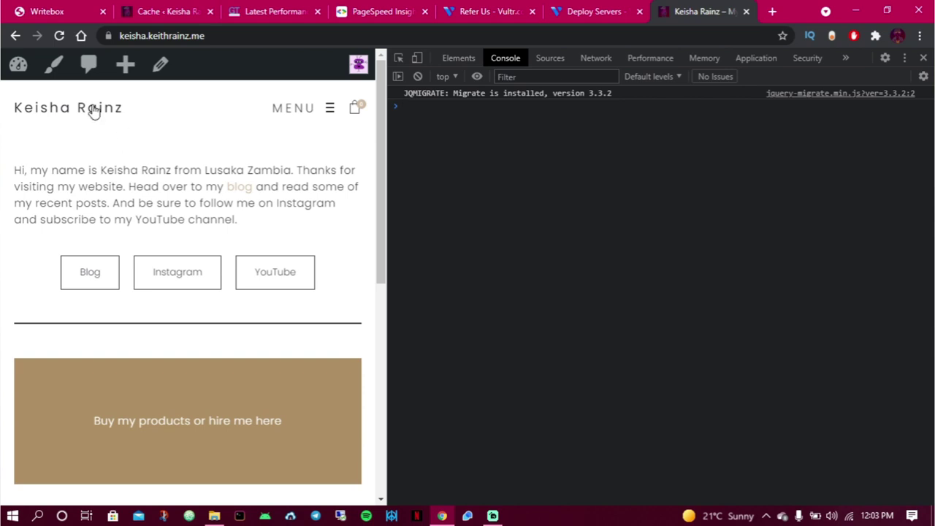
{"action": "left_click", "coordinate": [59, 35]}
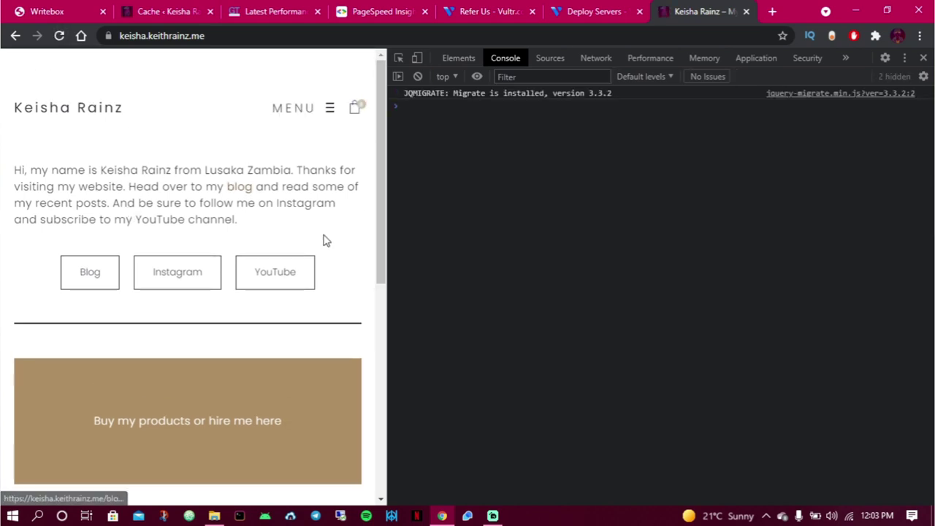
{"action": "scroll", "coordinate": [351, 168], "scroll_direction": "down", "scroll_amount": 5}
{"action": "scroll", "coordinate": [355, 147], "scroll_direction": "up", "scroll_amount": 10}
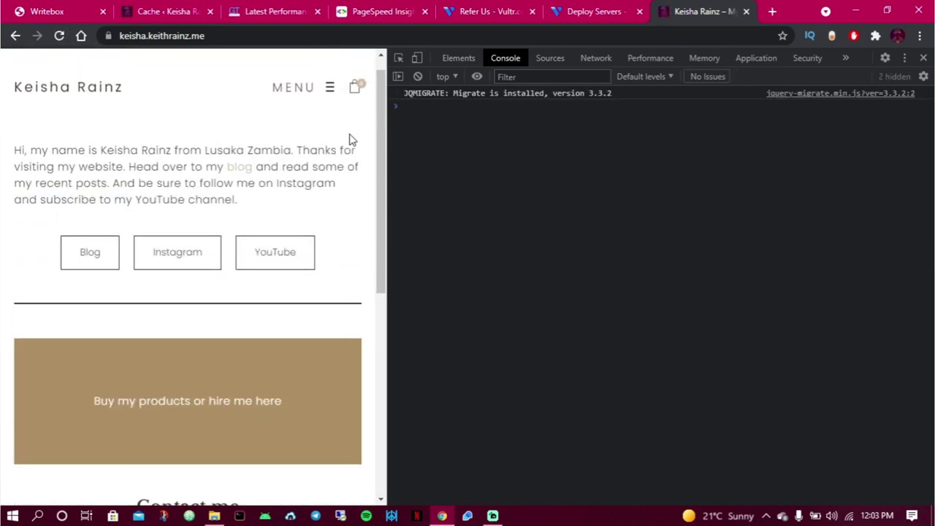
{"action": "left_click", "coordinate": [329, 110]}
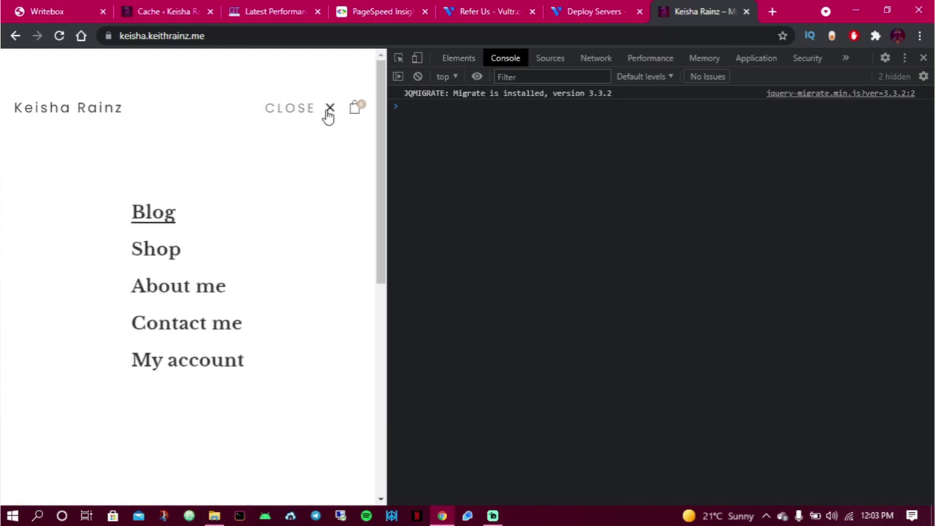
{"action": "left_click", "coordinate": [328, 113]}
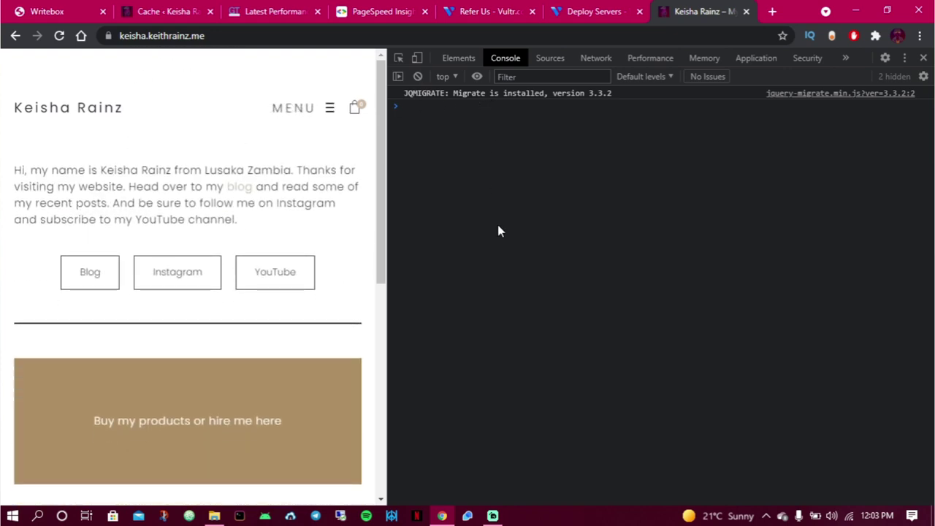
Turn Object Cache on in the LiteSpeed Cache Object settings, keeping the Memcached method, and save the changes.
{"action": "left_click", "coordinate": [168, 9]}
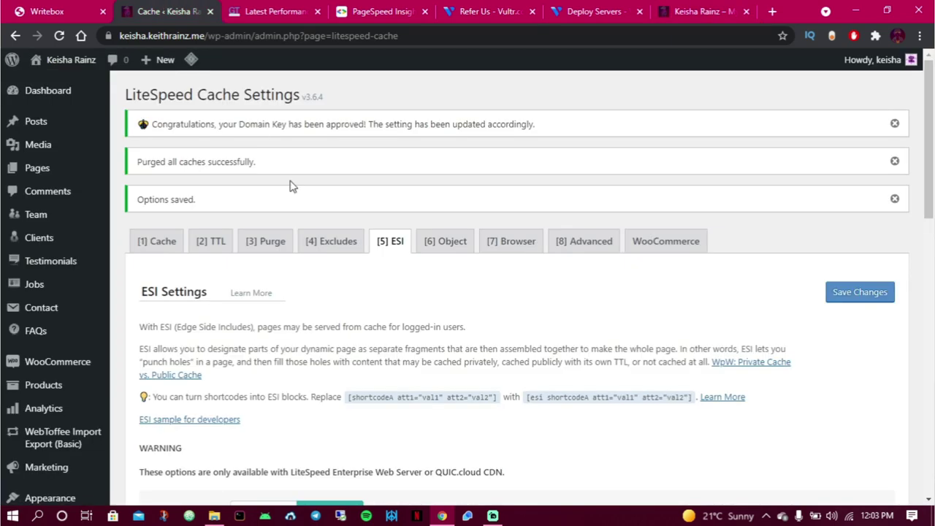
{"action": "left_click", "coordinate": [447, 247]}
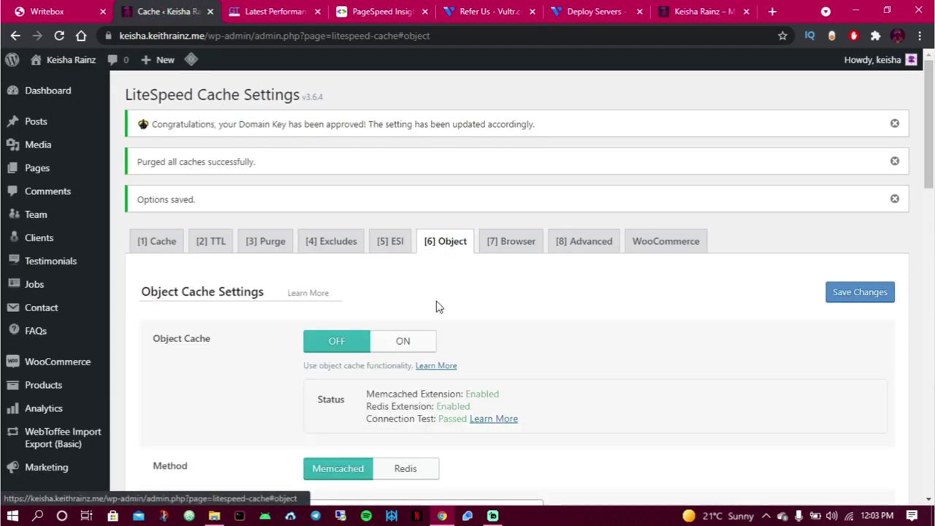
{"action": "scroll", "coordinate": [439, 314], "scroll_direction": "down", "scroll_amount": 1}
{"action": "scroll", "coordinate": [437, 327], "scroll_direction": "down", "scroll_amount": 1}
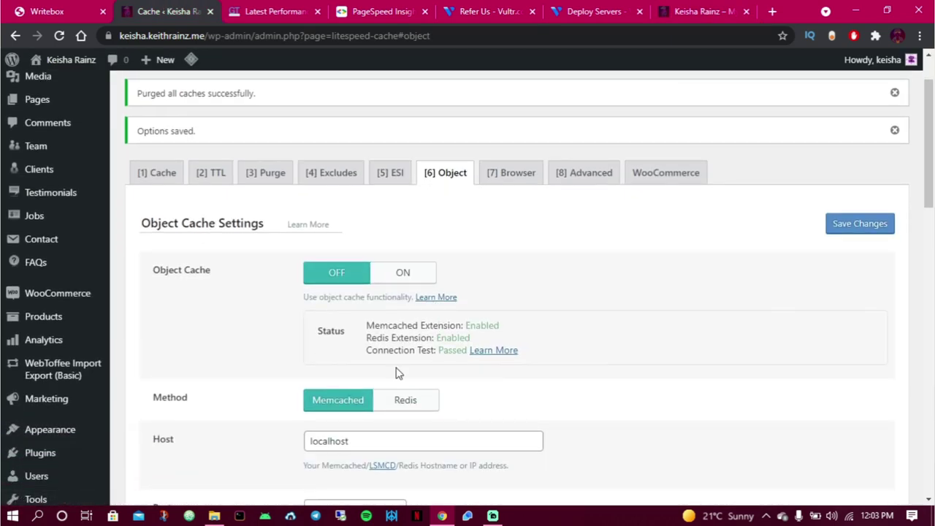
{"action": "left_click", "coordinate": [400, 272]}
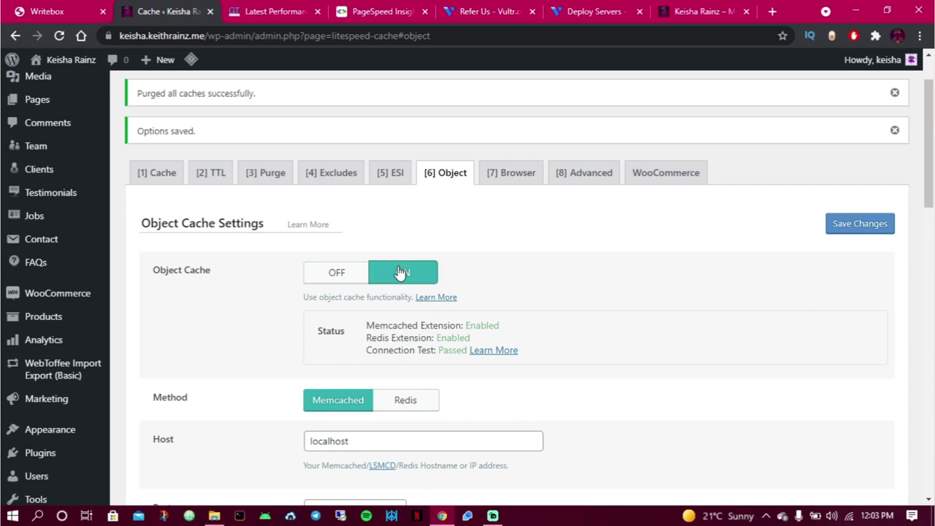
{"action": "scroll", "coordinate": [403, 320], "scroll_direction": "down", "scroll_amount": 4}
{"action": "scroll", "coordinate": [403, 320], "scroll_direction": "down", "scroll_amount": 4}
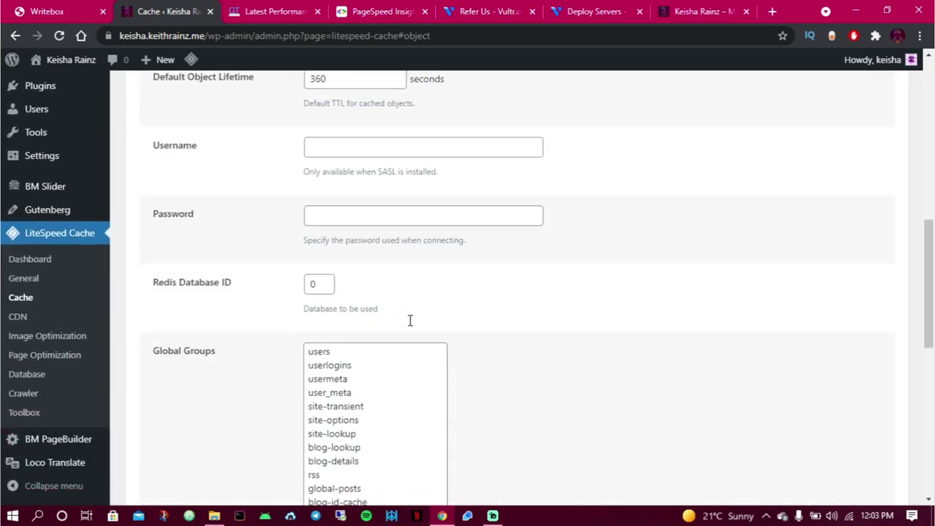
{"action": "scroll", "coordinate": [410, 320], "scroll_direction": "down", "scroll_amount": 7}
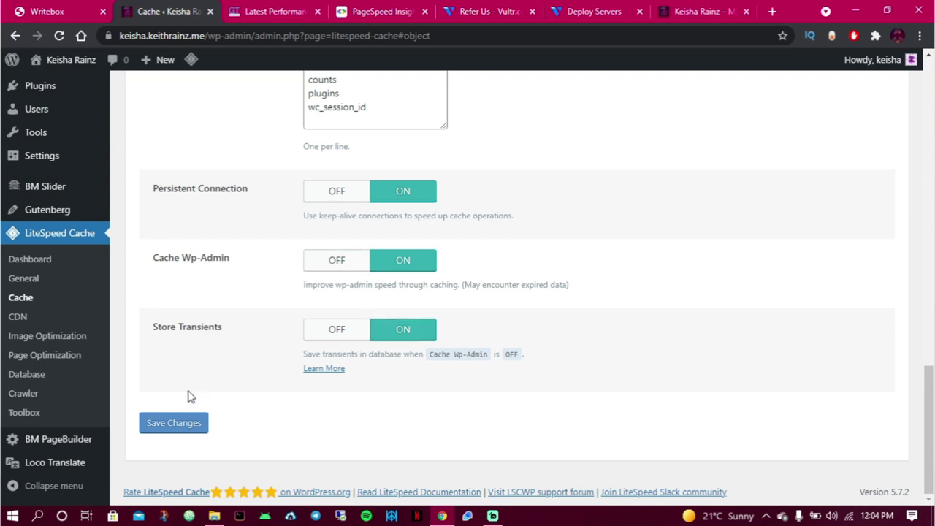
{"action": "left_click", "coordinate": [175, 422]}
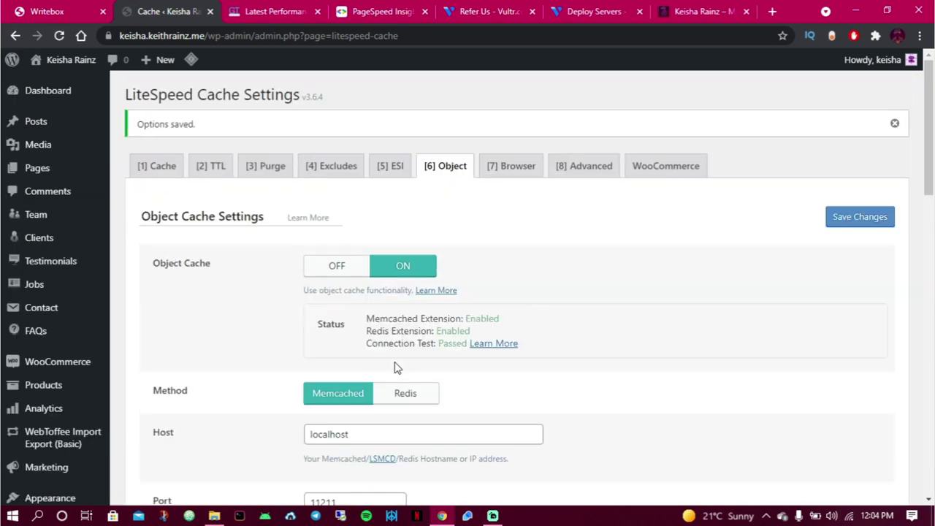
Reload the home page again and look through it to check how it loads with object caching.
{"action": "left_click", "coordinate": [661, 9]}
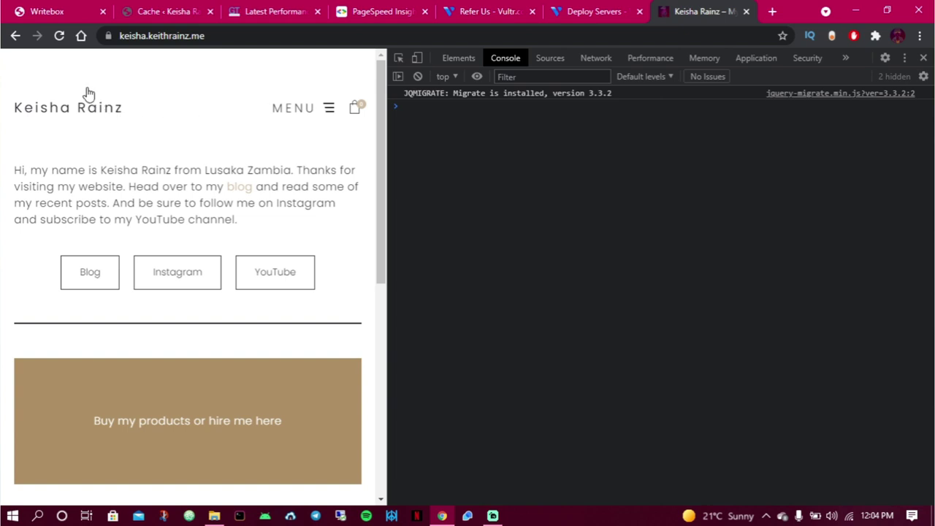
{"action": "left_click", "coordinate": [59, 36]}
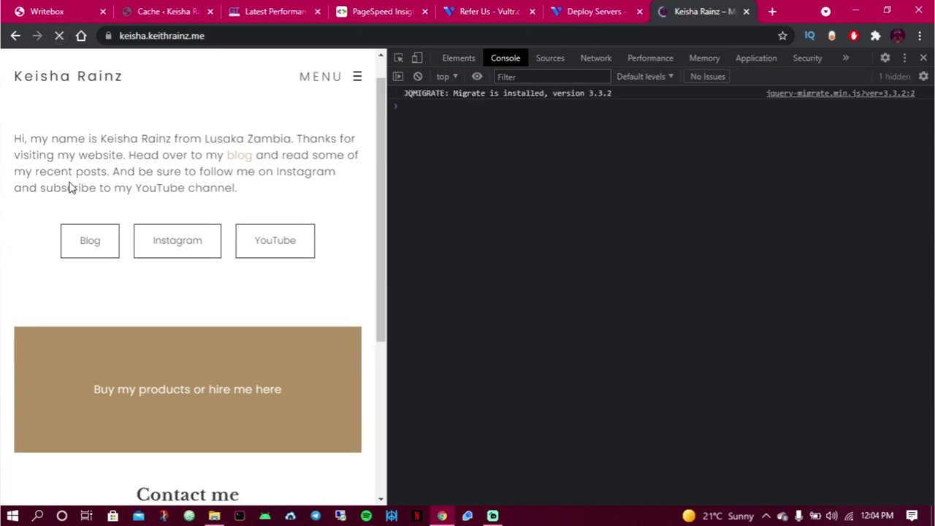
{"action": "scroll", "coordinate": [183, 263], "scroll_direction": "down", "scroll_amount": 5}
{"action": "scroll", "coordinate": [195, 270], "scroll_direction": "down", "scroll_amount": 2}
{"action": "scroll", "coordinate": [194, 270], "scroll_direction": "up", "scroll_amount": 6}
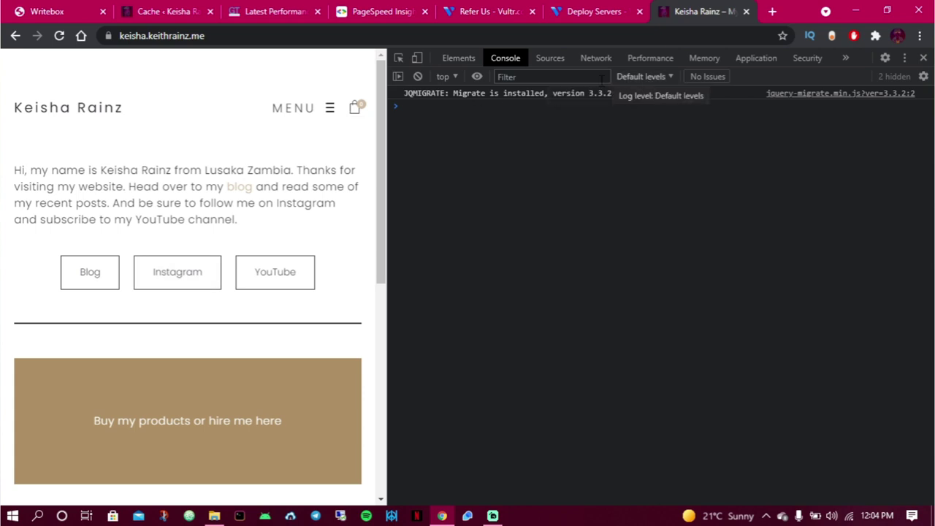
Go back to the LiteSpeed Cache settings and review the Browser Cache options.
{"action": "left_click", "coordinate": [241, 8]}
{"action": "left_click", "coordinate": [198, 11]}
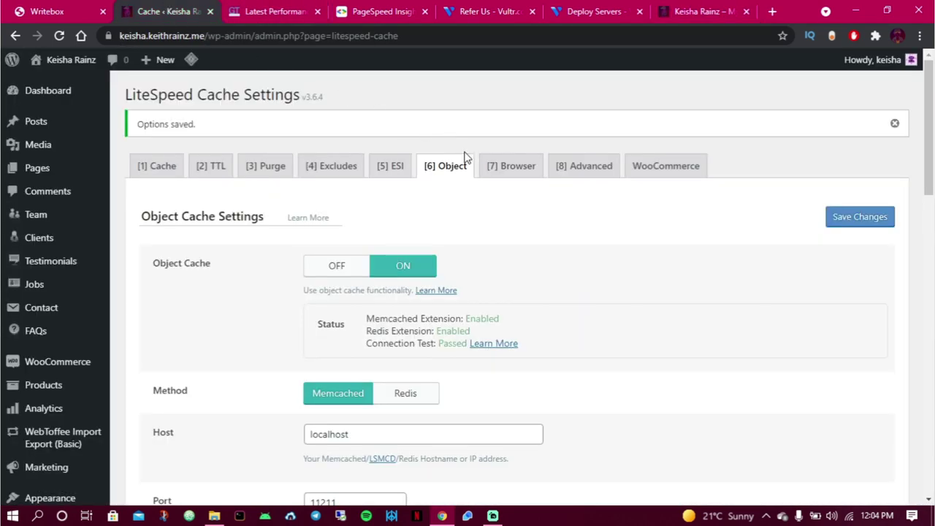
{"action": "left_click", "coordinate": [500, 170]}
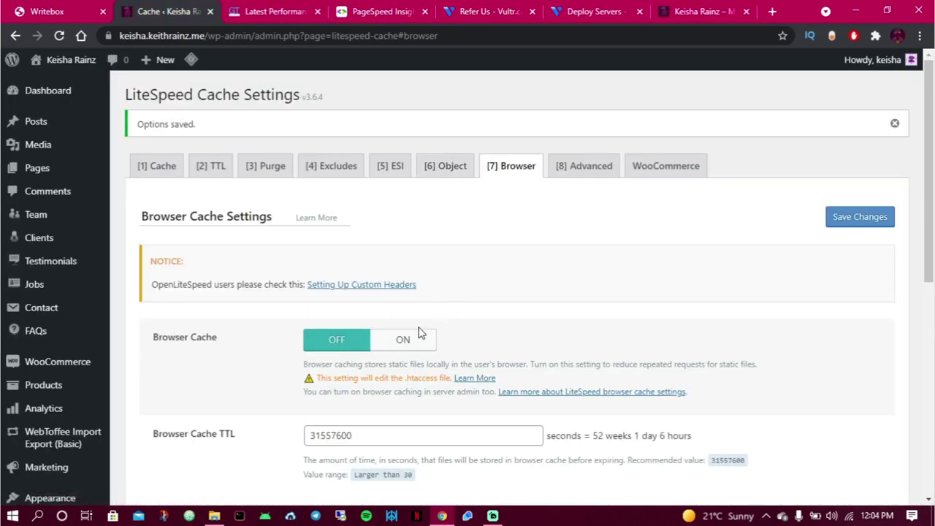
{"action": "scroll", "coordinate": [420, 333], "scroll_direction": "down", "scroll_amount": 2}
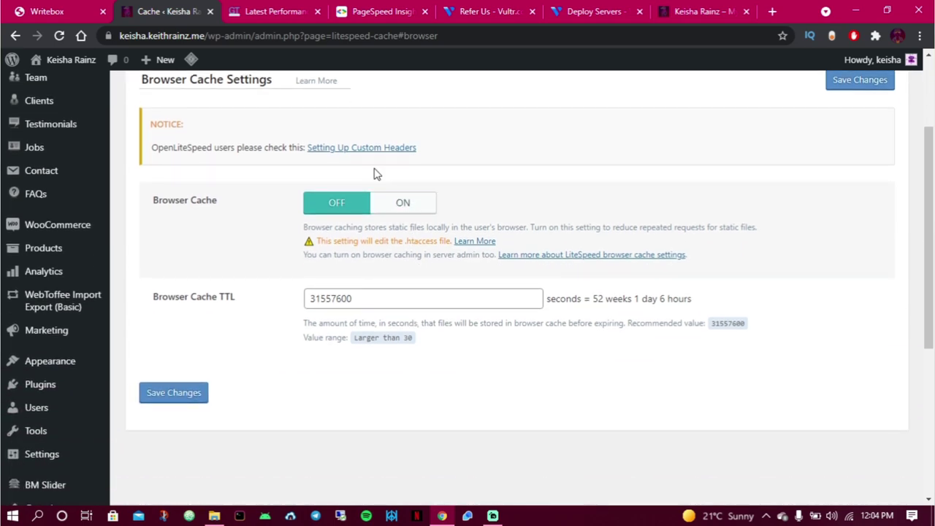
Open the website's GTmetrix report and examine the file requests in its Waterfall chart.
{"action": "left_click", "coordinate": [252, 11]}
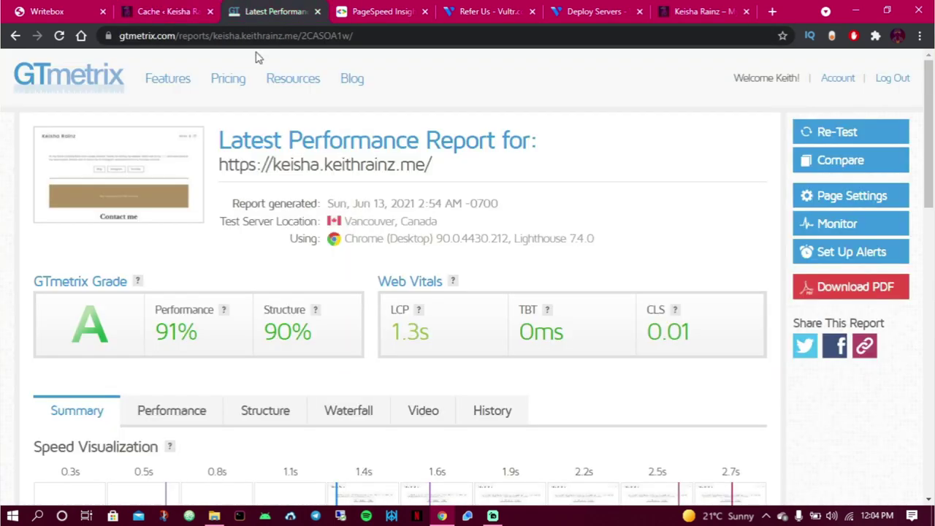
{"action": "scroll", "coordinate": [468, 344], "scroll_direction": "down", "scroll_amount": 3}
{"action": "scroll", "coordinate": [405, 253], "scroll_direction": "up", "scroll_amount": 3}
{"action": "left_click", "coordinate": [349, 411]}
{"action": "scroll", "coordinate": [359, 424], "scroll_direction": "down", "scroll_amount": 6}
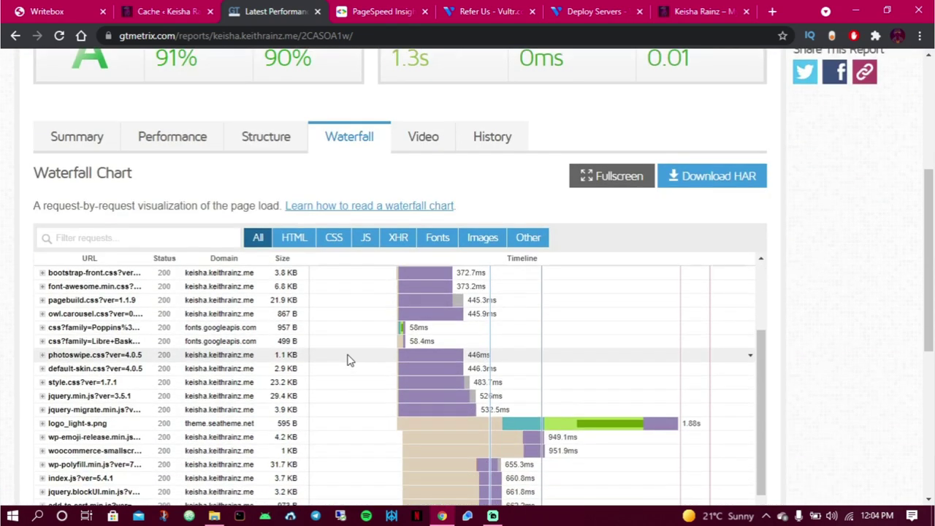
{"action": "left_click_drag", "start_coordinate": [933, 249], "coordinate": [925, 295]}
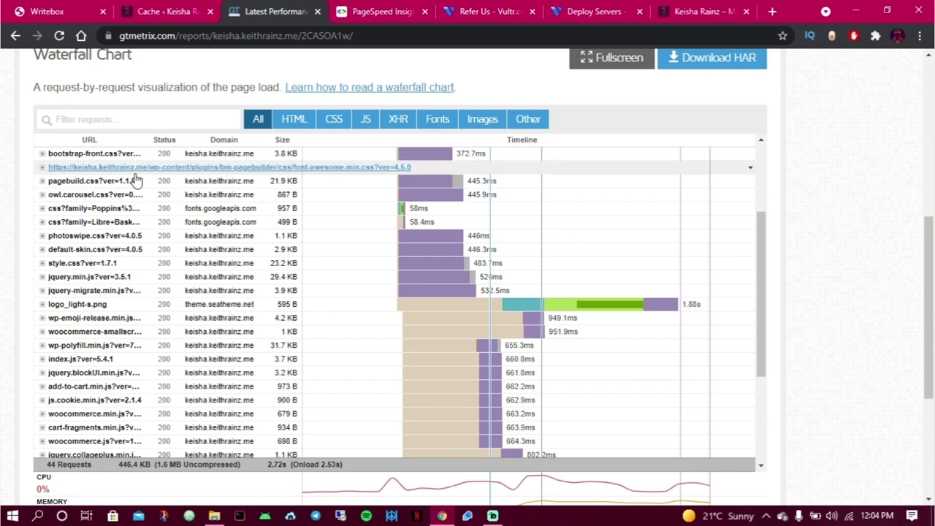
Turn Browser Cache on in the LiteSpeed Cache Browser settings and save the changes.
{"action": "left_click", "coordinate": [187, 18]}
{"action": "scroll", "coordinate": [464, 183], "scroll_direction": "up", "scroll_amount": 2}
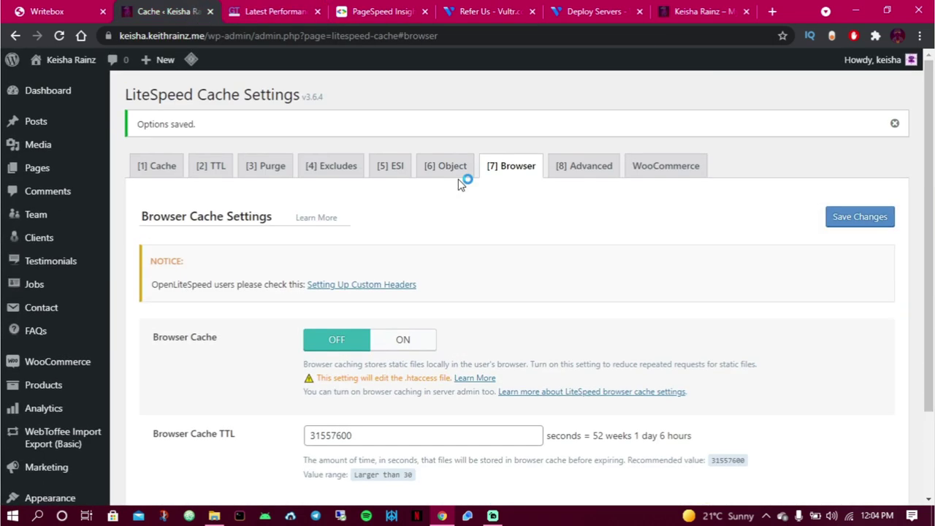
{"action": "left_click", "coordinate": [404, 337]}
{"action": "scroll", "coordinate": [365, 340], "scroll_direction": "down", "scroll_amount": 3}
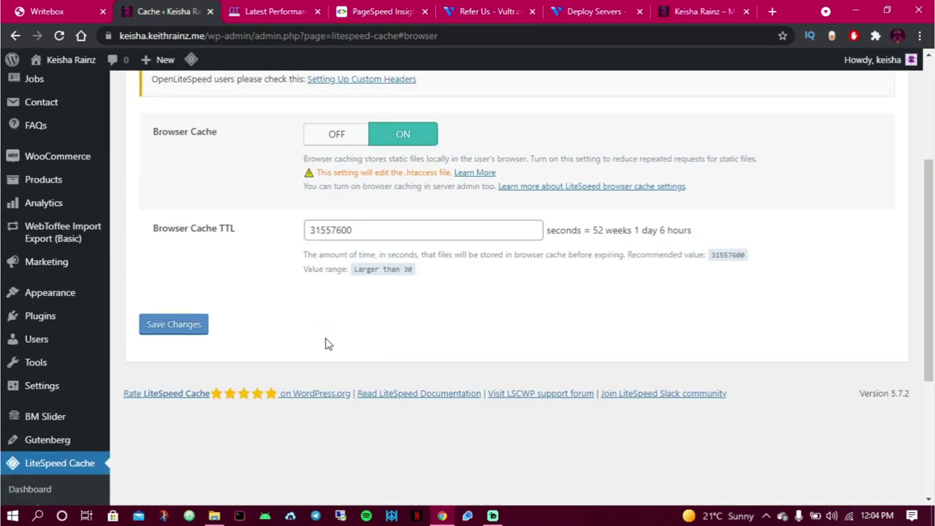
{"action": "left_click", "coordinate": [194, 323]}
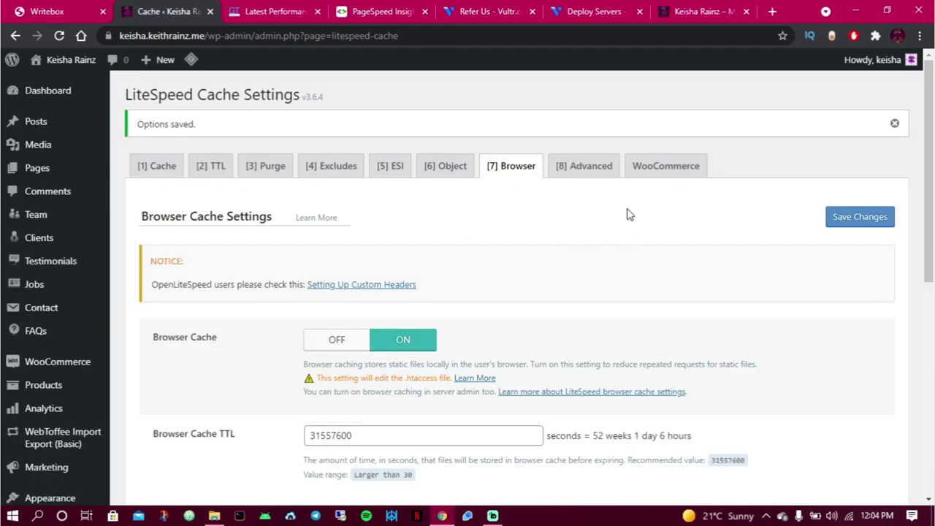
Review the Advanced options in the LiteSpeed Cache settings, including HTTP/HTTPS compatibility and Instant Click.
{"action": "left_click", "coordinate": [572, 166]}
{"action": "scroll", "coordinate": [572, 165], "scroll_direction": "down", "scroll_amount": 4}
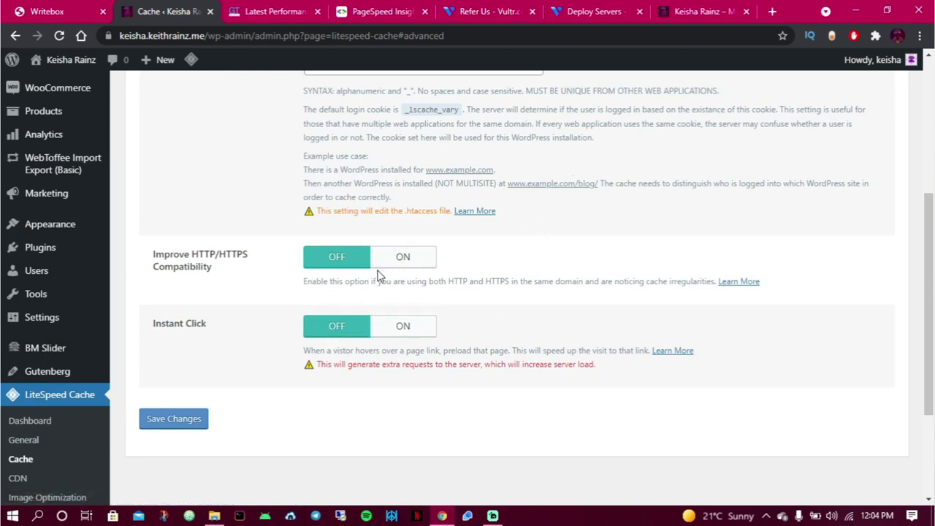
{"action": "scroll", "coordinate": [379, 275], "scroll_direction": "up", "scroll_amount": 5}
Review the WooCommerce options in the LiteSpeed Cache settings and save them.
{"action": "left_click", "coordinate": [650, 168]}
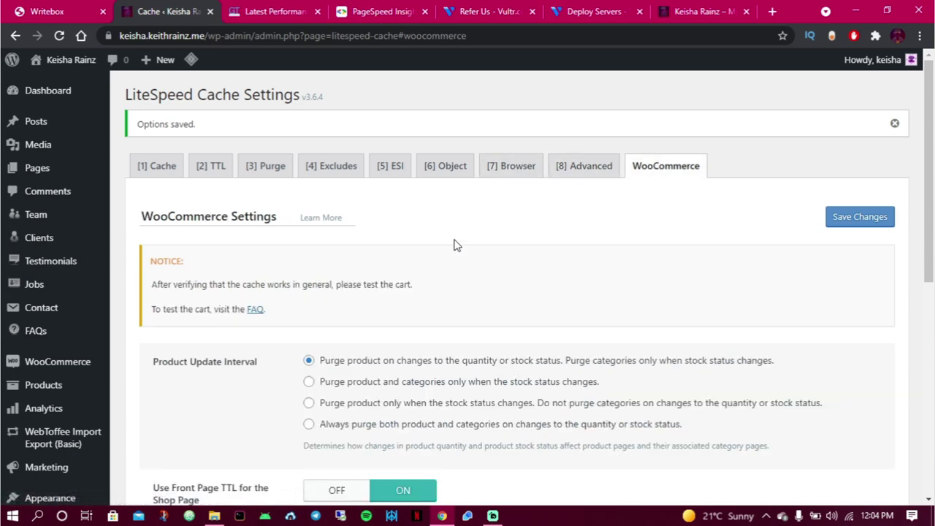
{"action": "scroll", "coordinate": [462, 314], "scroll_direction": "down", "scroll_amount": 2}
{"action": "scroll", "coordinate": [462, 310], "scroll_direction": "down", "scroll_amount": 2}
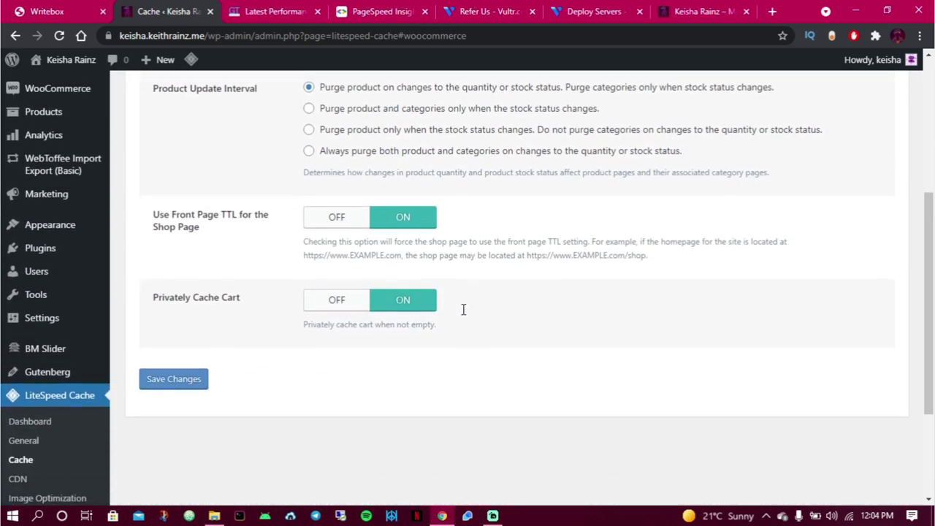
{"action": "left_click", "coordinate": [169, 386]}
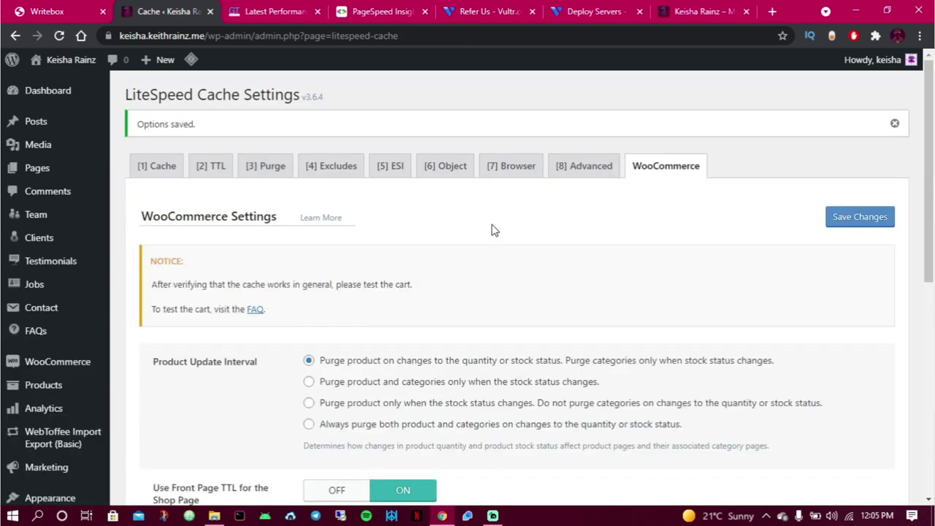
Reload the website's home page and look through it down to the contact form to check that it still works.
{"action": "left_click", "coordinate": [711, 7]}
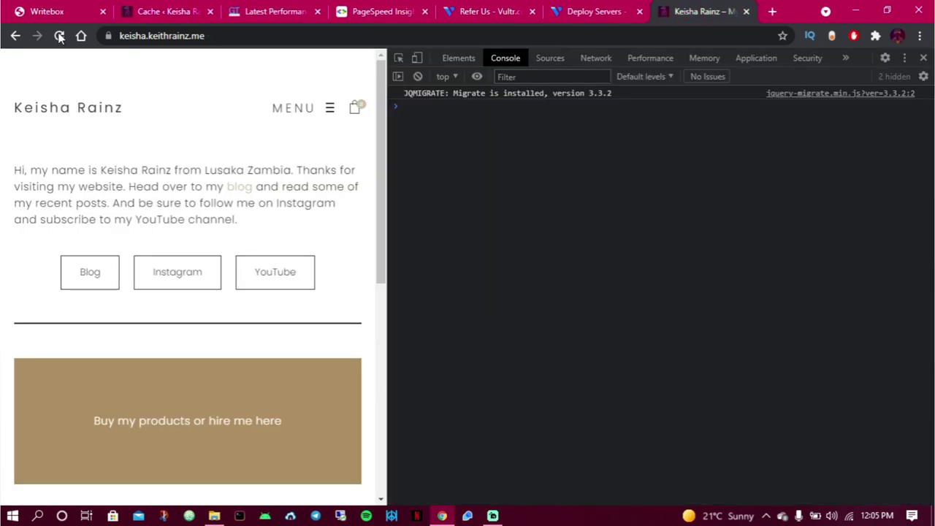
{"action": "scroll", "coordinate": [366, 220], "scroll_direction": "down", "scroll_amount": 6}
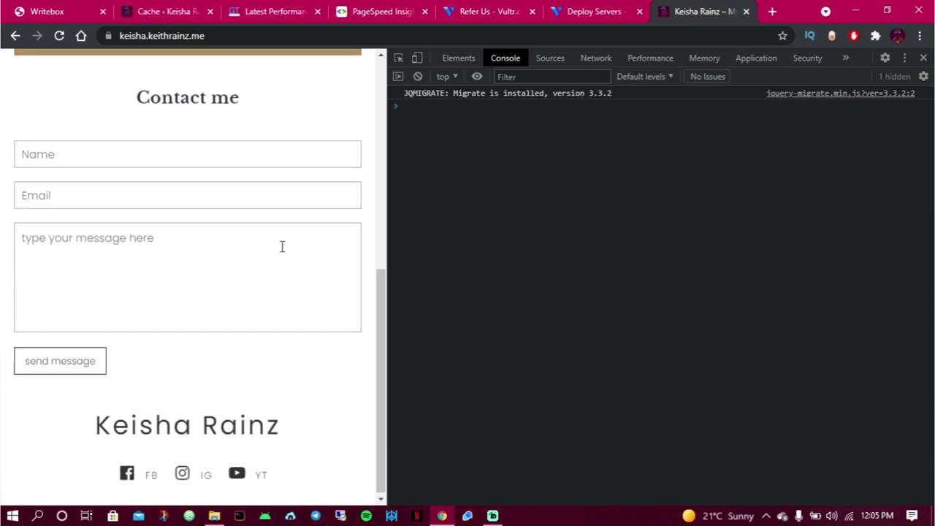
{"action": "scroll", "coordinate": [282, 246], "scroll_direction": "up", "scroll_amount": 8}
{"action": "left_click", "coordinate": [282, 9]}
Return to the WordPress admin and review LiteSpeed Cache's CDN settings.
{"action": "left_click", "coordinate": [172, 11]}
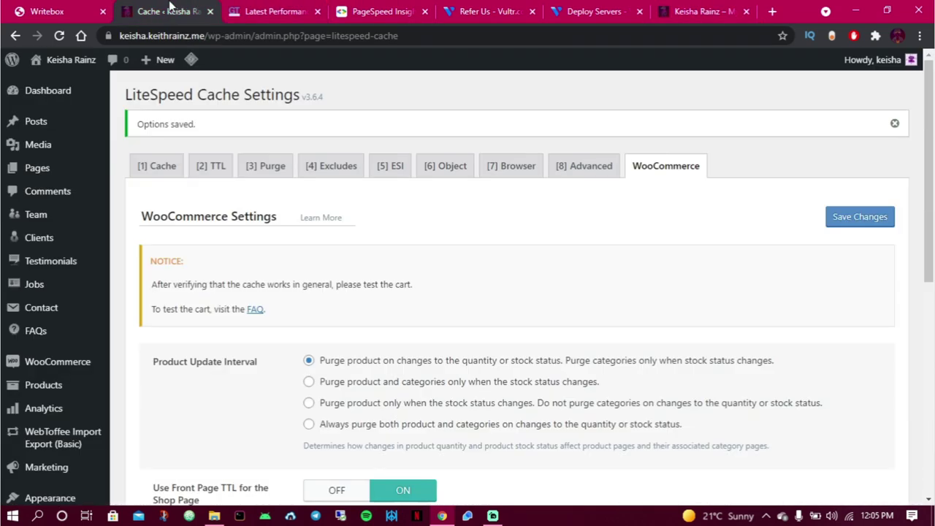
{"action": "scroll", "coordinate": [228, 263], "scroll_direction": "down", "scroll_amount": 4}
{"action": "scroll", "coordinate": [230, 291], "scroll_direction": "down", "scroll_amount": 2}
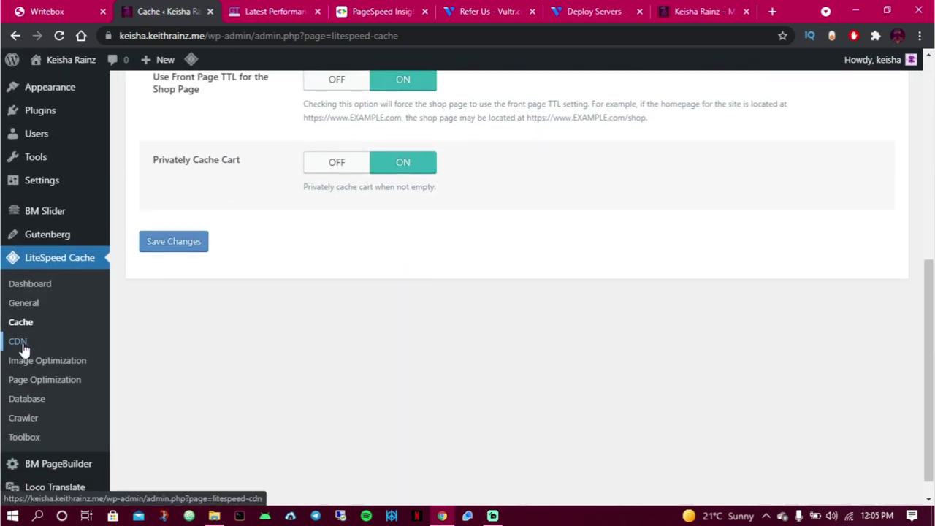
{"action": "left_click", "coordinate": [20, 343]}
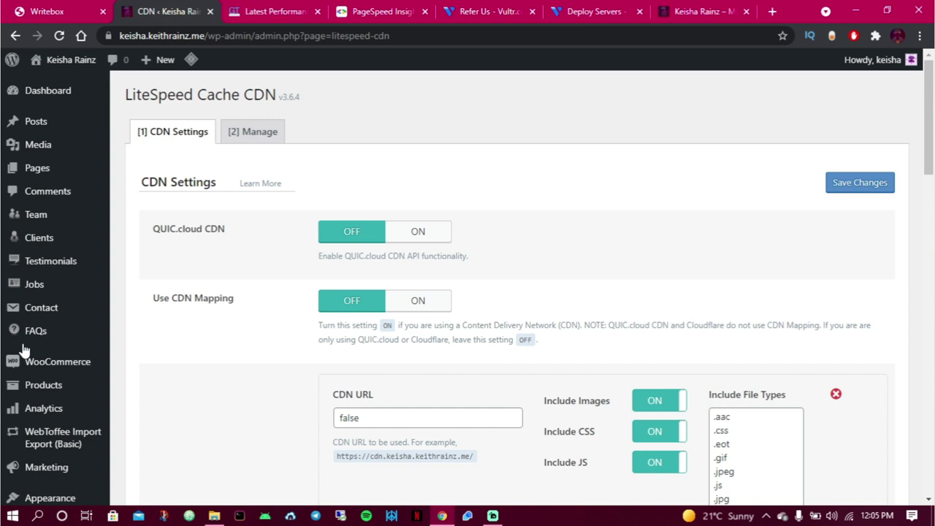
{"action": "scroll", "coordinate": [24, 350], "scroll_direction": "down", "scroll_amount": 3}
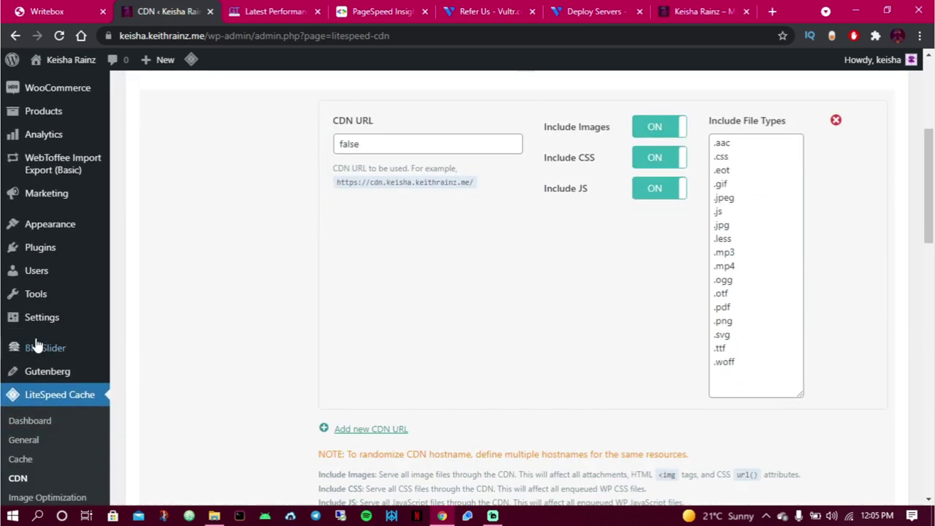
{"action": "scroll", "coordinate": [137, 271], "scroll_direction": "down", "scroll_amount": 2}
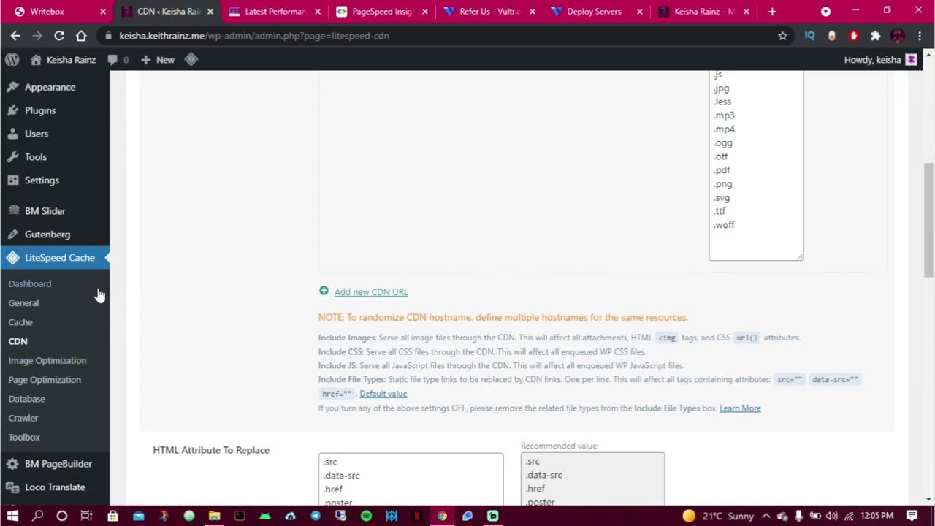
Review LiteSpeed Cache's General settings, including the domain key, server IP and notifications.
{"action": "left_click", "coordinate": [22, 309]}
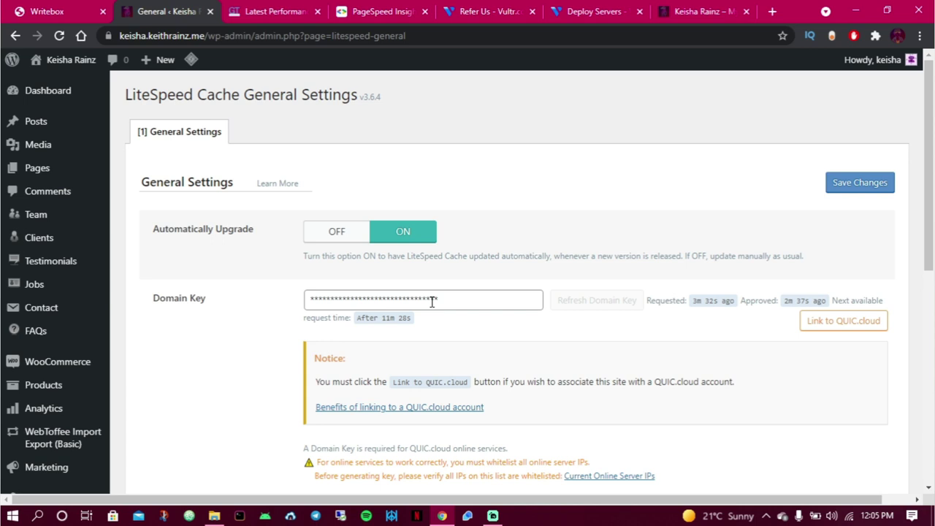
{"action": "scroll", "coordinate": [421, 301], "scroll_direction": "down", "scroll_amount": 2}
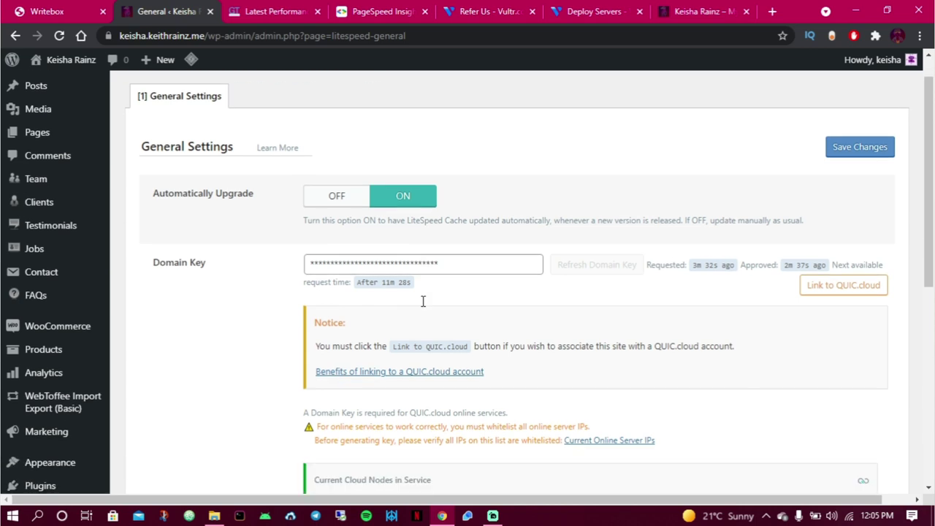
{"action": "scroll", "coordinate": [422, 307], "scroll_direction": "down", "scroll_amount": 4}
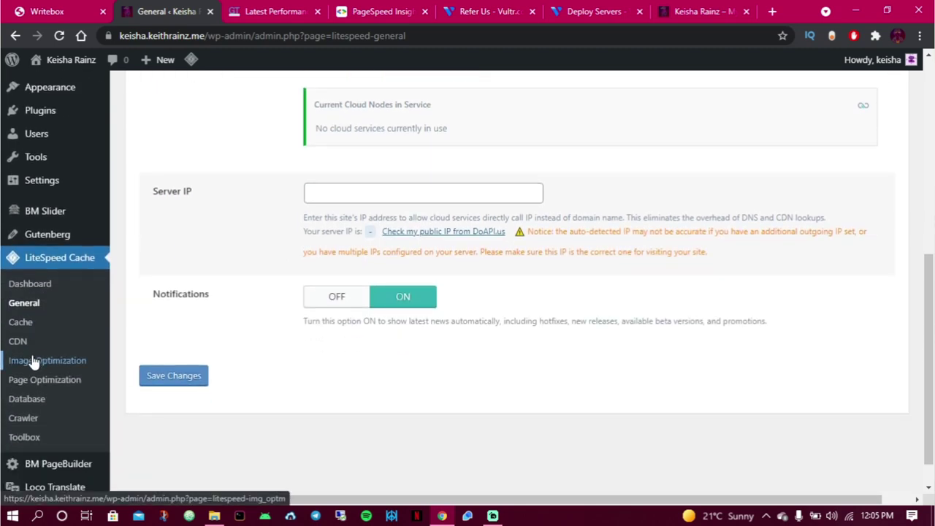
Examine LiteSpeed Cache's Image Optimization summary, glancing at the website's home page in between.
{"action": "left_click", "coordinate": [32, 362]}
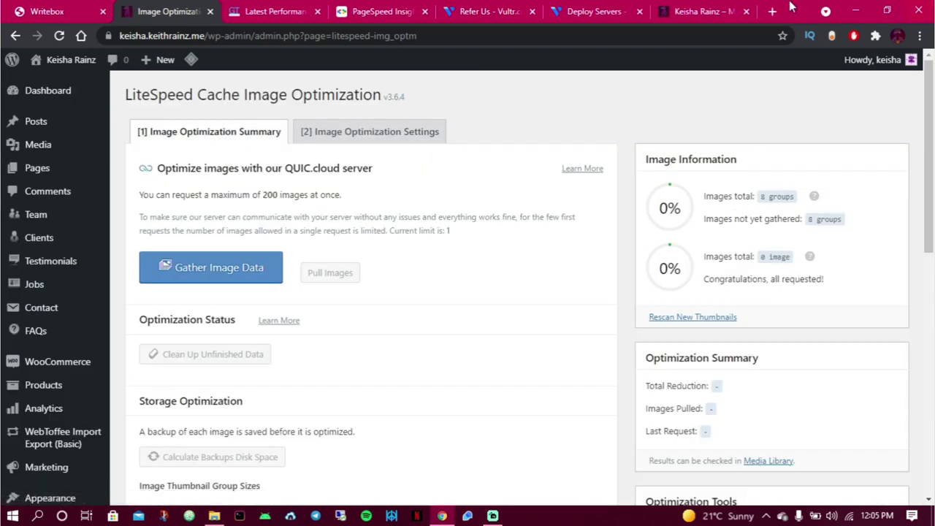
{"action": "left_click", "coordinate": [735, 11]}
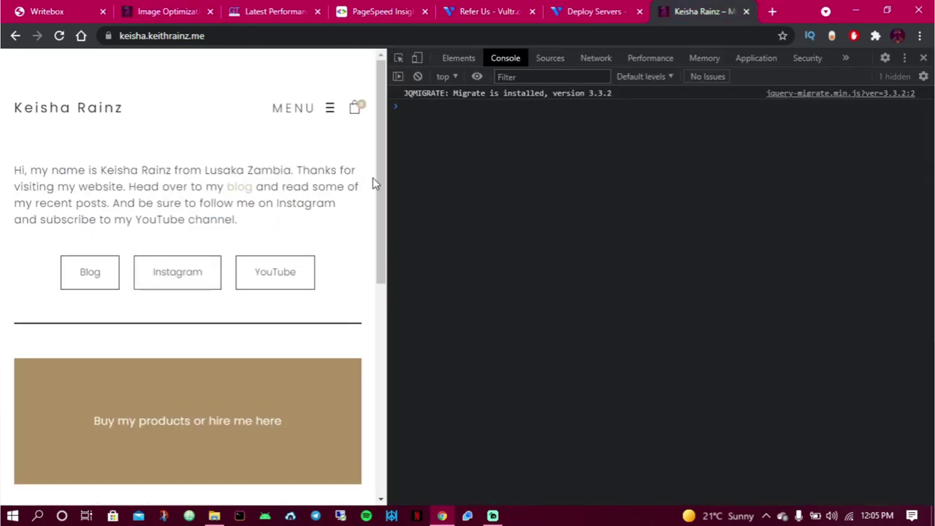
{"action": "mouse_move", "coordinate": [373, 183]}
{"action": "left_mouse_down"}
{"action": "mouse_move", "coordinate": [375, 323]}
{"action": "mouse_move", "coordinate": [376, 165]}
{"action": "left_mouse_up"}
{"action": "left_click", "coordinate": [165, 9]}
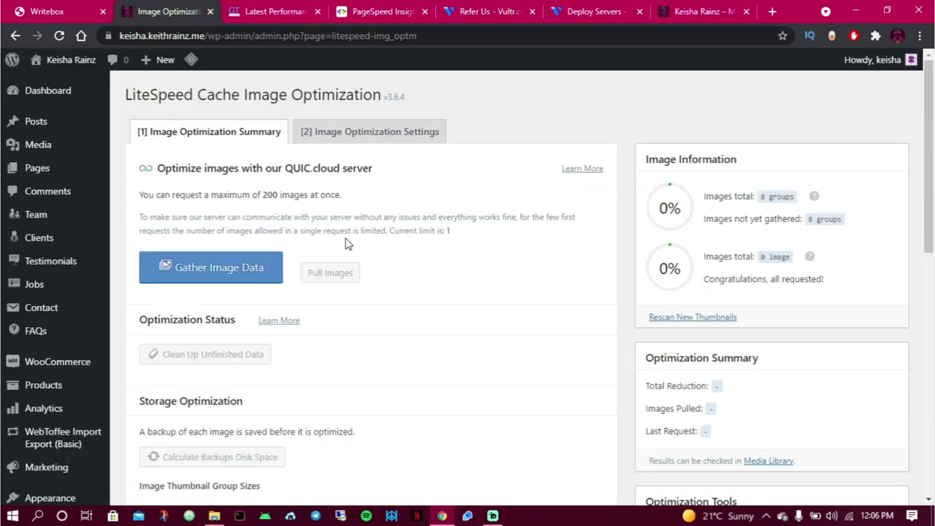
{"action": "scroll", "coordinate": [358, 241], "scroll_direction": "down", "scroll_amount": 15}
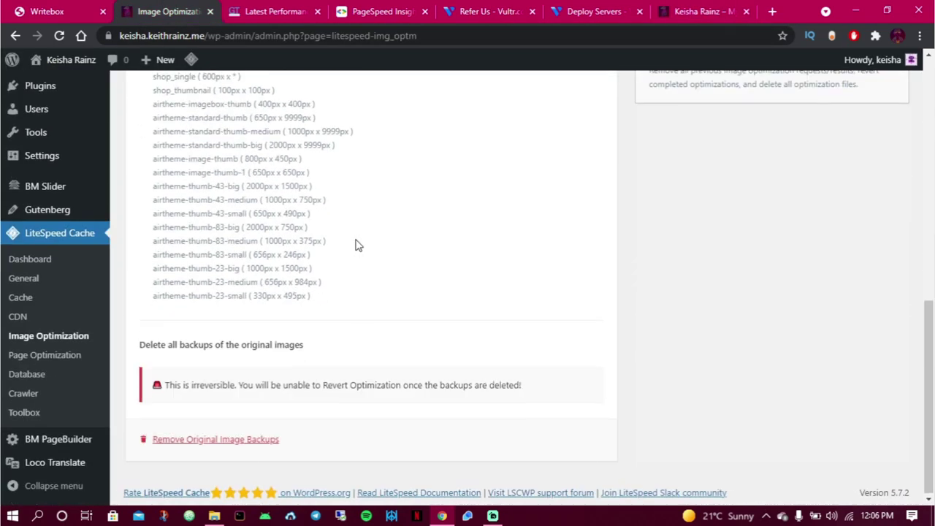
{"action": "scroll", "coordinate": [362, 227], "scroll_direction": "up", "scroll_amount": 15}
Turn on Auto Request Cron in the Image Optimization Settings.
{"action": "left_click", "coordinate": [323, 135]}
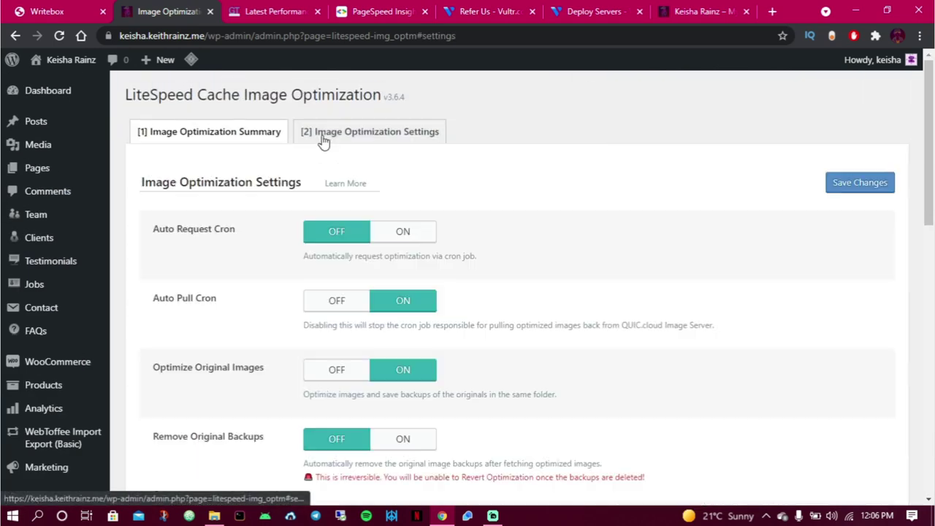
{"action": "left_click", "coordinate": [426, 243]}
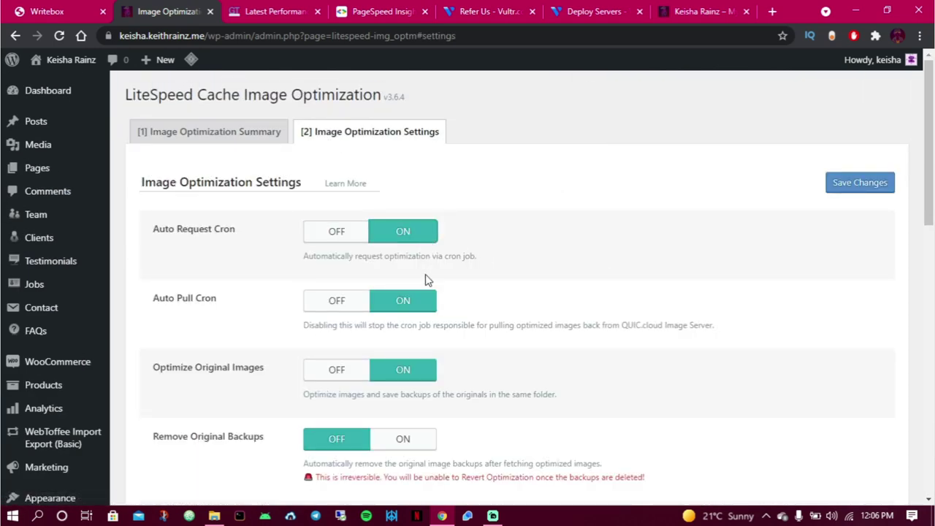
{"action": "scroll", "coordinate": [365, 384], "scroll_direction": "down", "scroll_amount": 1}
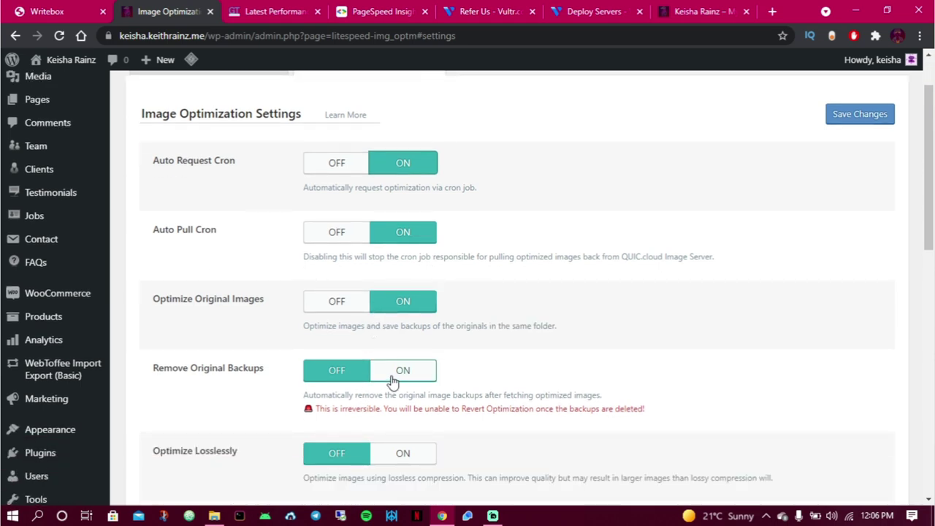
{"action": "left_click_drag", "start_coordinate": [933, 219], "coordinate": [933, 258]}
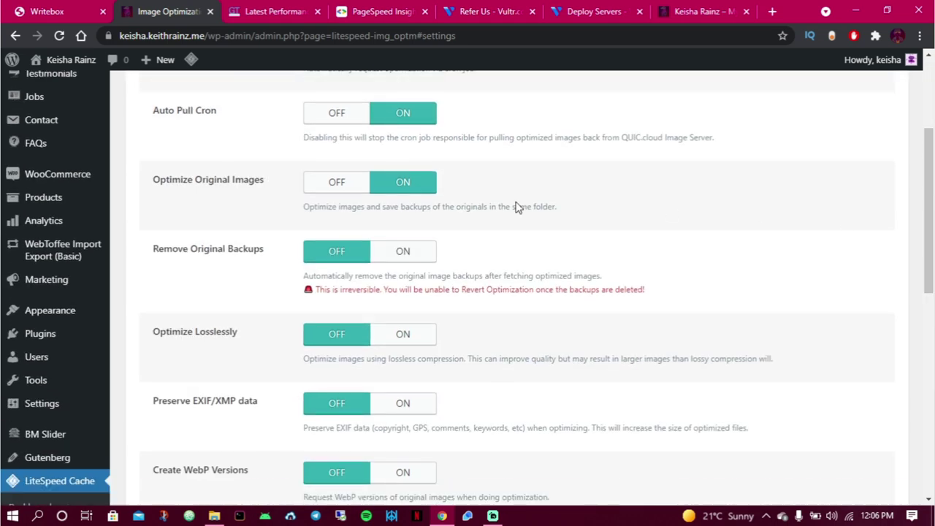
Turn on Create WebP Versions, Image WebP Replacement and WebP For Extra srcset, and save the image optimization settings.
{"action": "scroll", "coordinate": [388, 305], "scroll_direction": "down", "scroll_amount": 1}
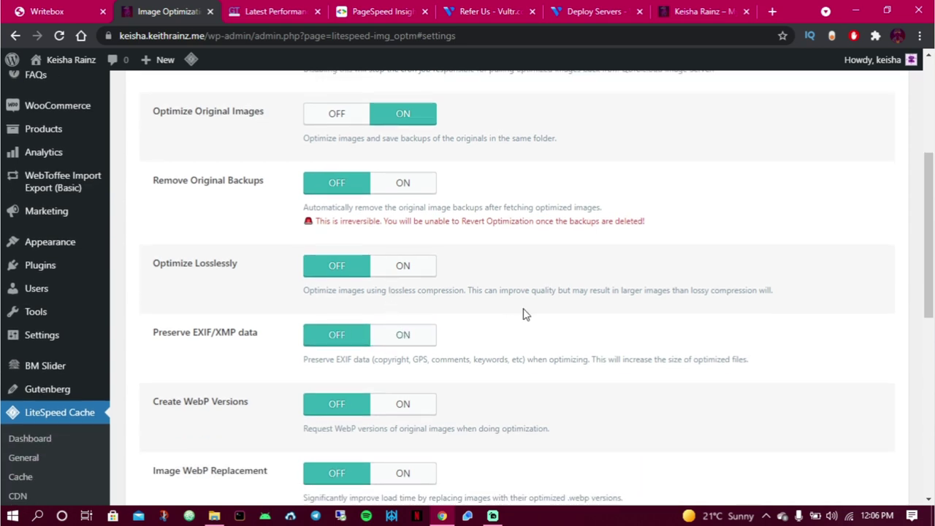
{"action": "scroll", "coordinate": [527, 314], "scroll_direction": "down", "scroll_amount": 1}
{"action": "left_click", "coordinate": [407, 336]}
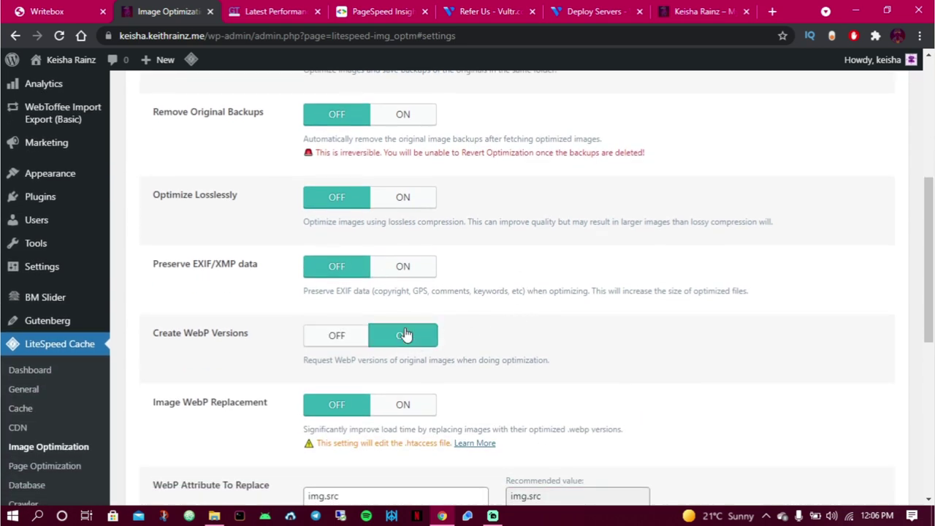
{"action": "left_click", "coordinate": [418, 402]}
{"action": "scroll", "coordinate": [504, 334], "scroll_direction": "down", "scroll_amount": 5}
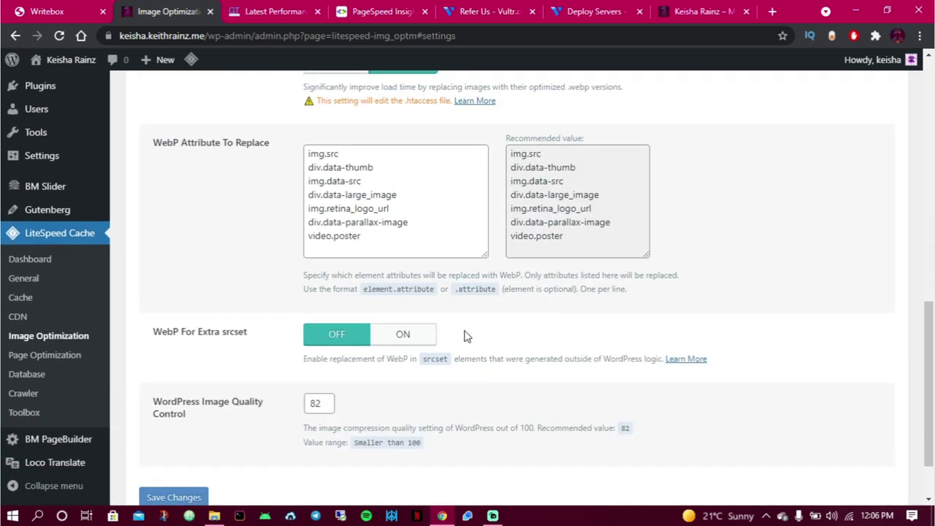
{"action": "left_click", "coordinate": [404, 336]}
{"action": "scroll", "coordinate": [401, 336], "scroll_direction": "down", "scroll_amount": 1}
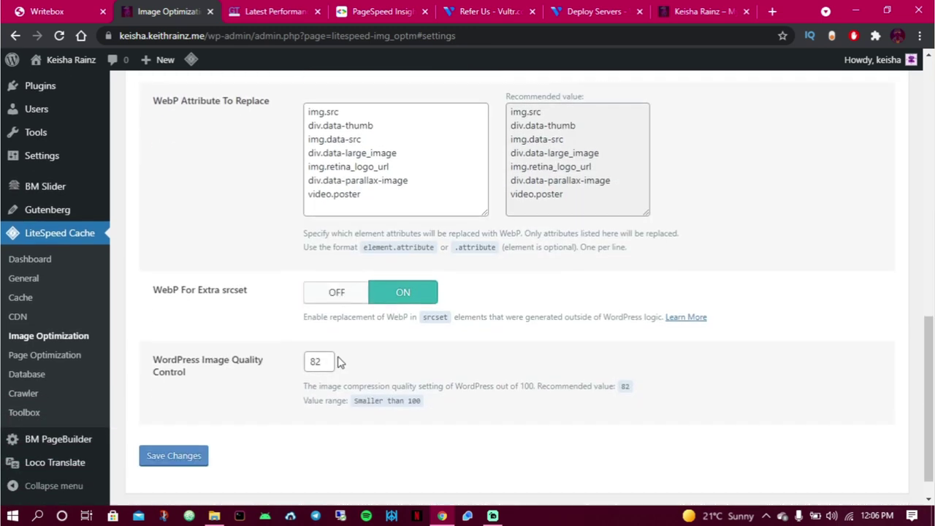
{"action": "left_click", "coordinate": [168, 423]}
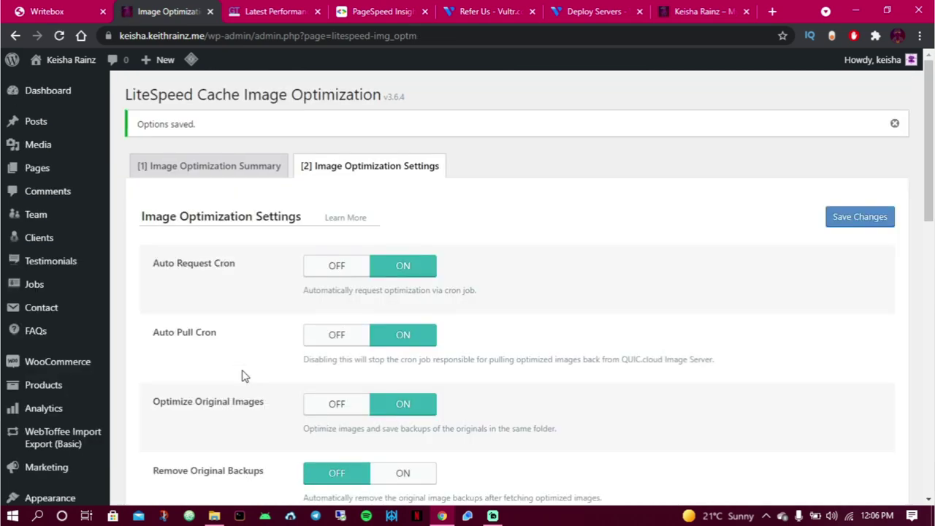
{"action": "scroll", "coordinate": [224, 366], "scroll_direction": "down", "scroll_amount": 6}
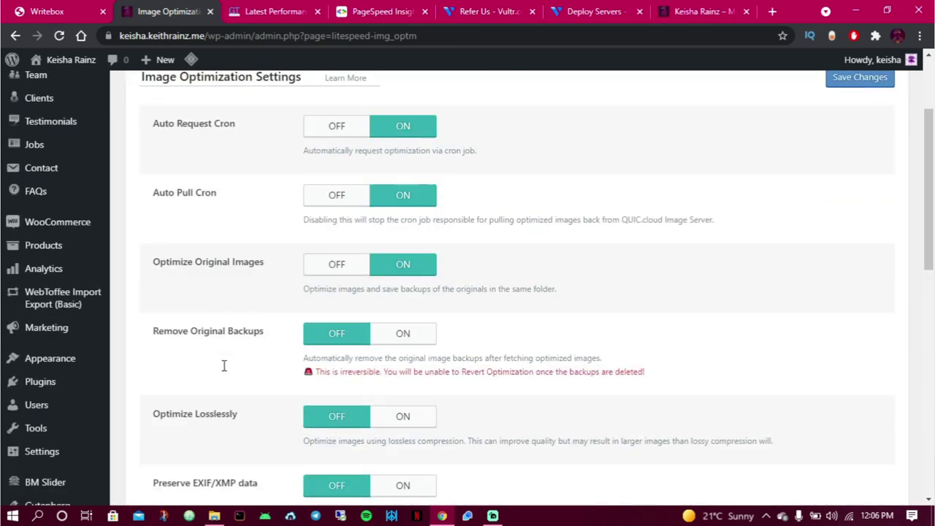
{"action": "scroll", "coordinate": [320, 323], "scroll_direction": "up", "scroll_amount": 5}
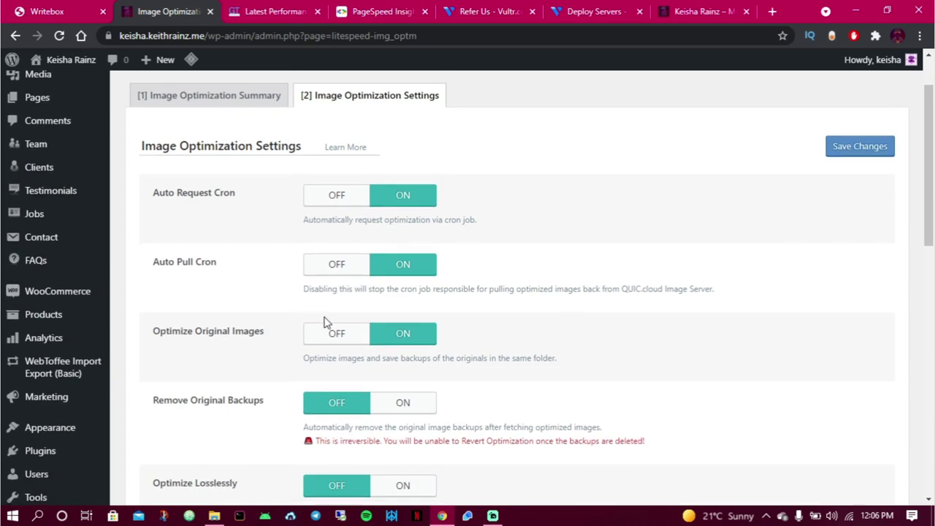
Turn on CSS Minify, CSS Combine and CSS Combine External and Inline in LiteSpeed Cache's Page Optimization settings.
{"action": "scroll", "coordinate": [324, 324], "scroll_direction": "down", "scroll_amount": 6}
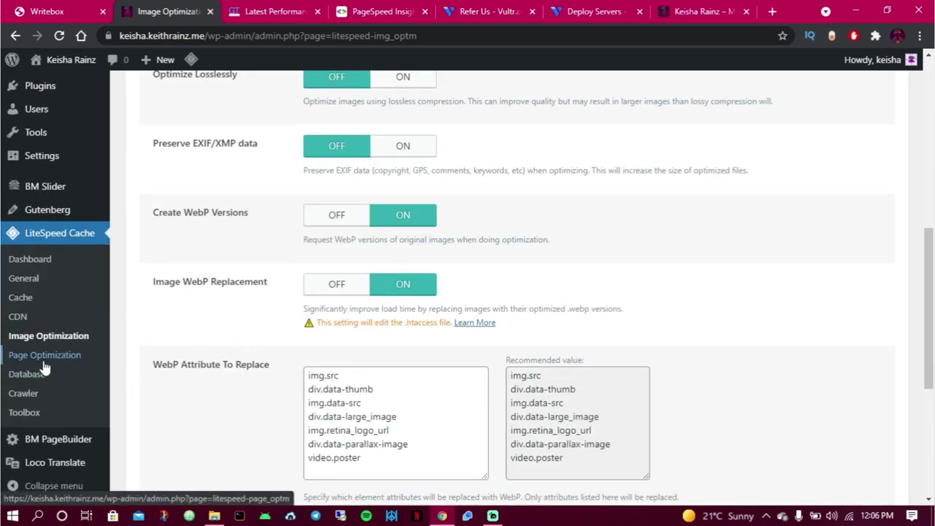
{"action": "left_click", "coordinate": [18, 361]}
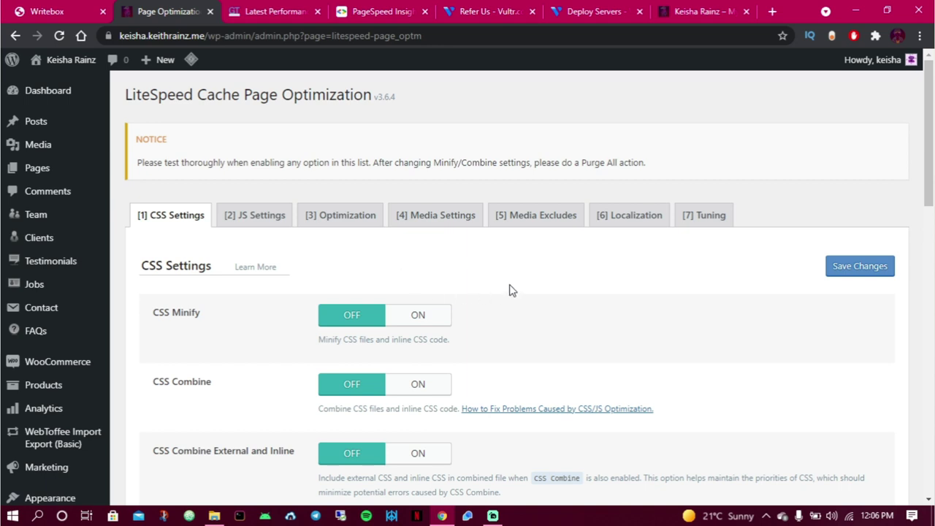
{"action": "left_click", "coordinate": [444, 315]}
{"action": "scroll", "coordinate": [424, 292], "scroll_direction": "down", "scroll_amount": 2}
{"action": "left_click", "coordinate": [402, 255]}
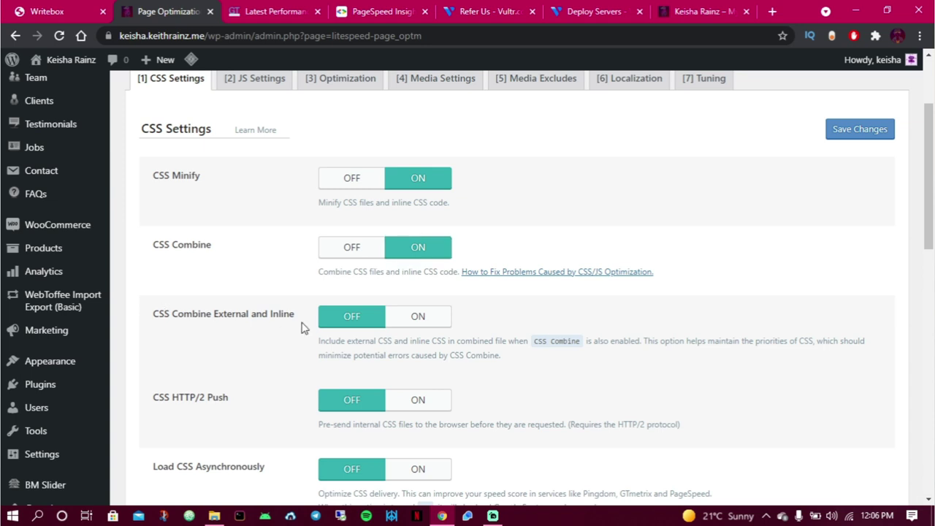
{"action": "left_click", "coordinate": [431, 317]}
Turn on CSS HTTP/2 Push and Load CSS Asynchronously in the CSS Settings.
{"action": "scroll", "coordinate": [421, 329], "scroll_direction": "down", "scroll_amount": 1}
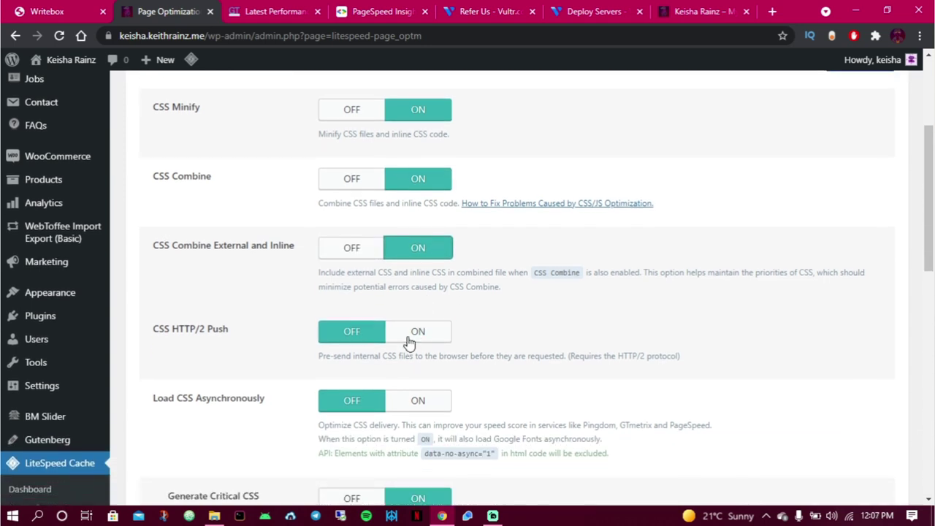
{"action": "left_click", "coordinate": [410, 339]}
{"action": "scroll", "coordinate": [406, 338], "scroll_direction": "down", "scroll_amount": 2}
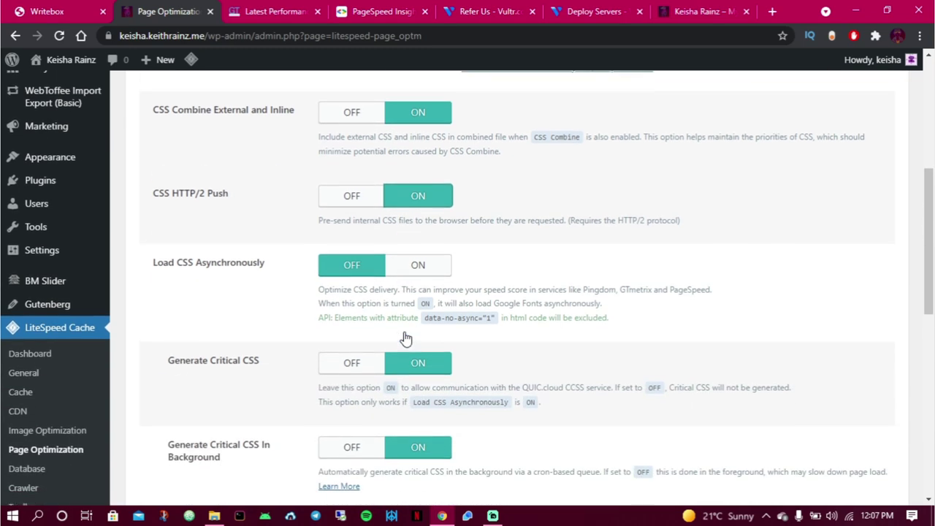
{"action": "left_click", "coordinate": [439, 264]}
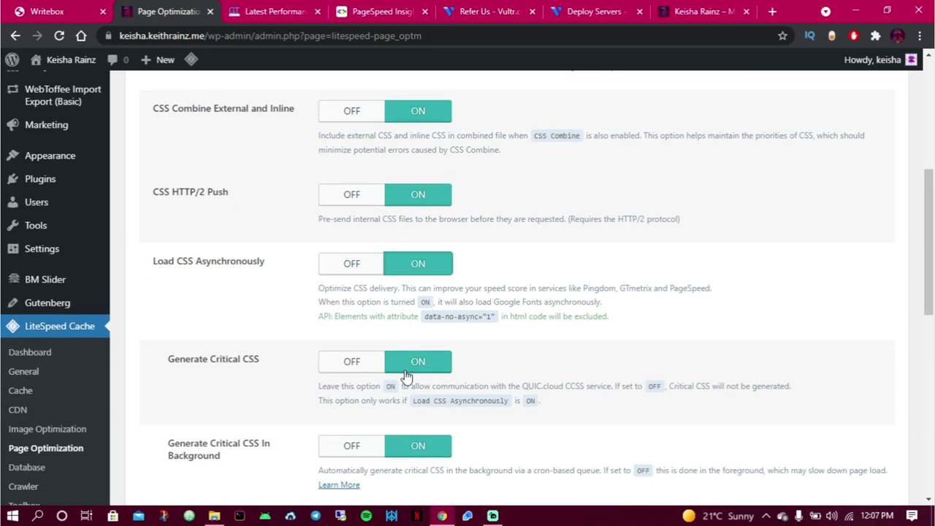
Save the CSS Settings on LiteSpeed Cache's Page Optimization page, keeping Font Display Optimization at Default.
{"action": "scroll", "coordinate": [402, 388], "scroll_direction": "down", "scroll_amount": 2}
{"action": "scroll", "coordinate": [414, 310], "scroll_direction": "down", "scroll_amount": 4}
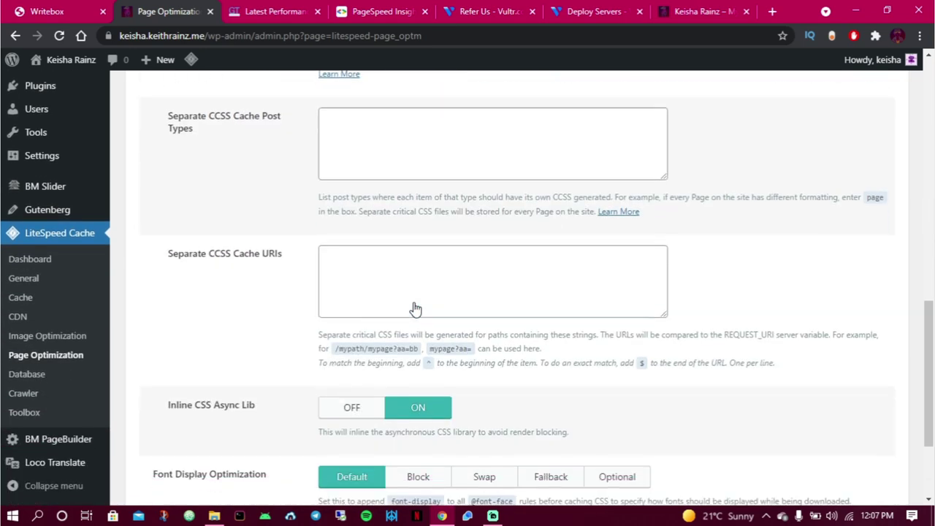
{"action": "scroll", "coordinate": [415, 302], "scroll_direction": "down", "scroll_amount": 1}
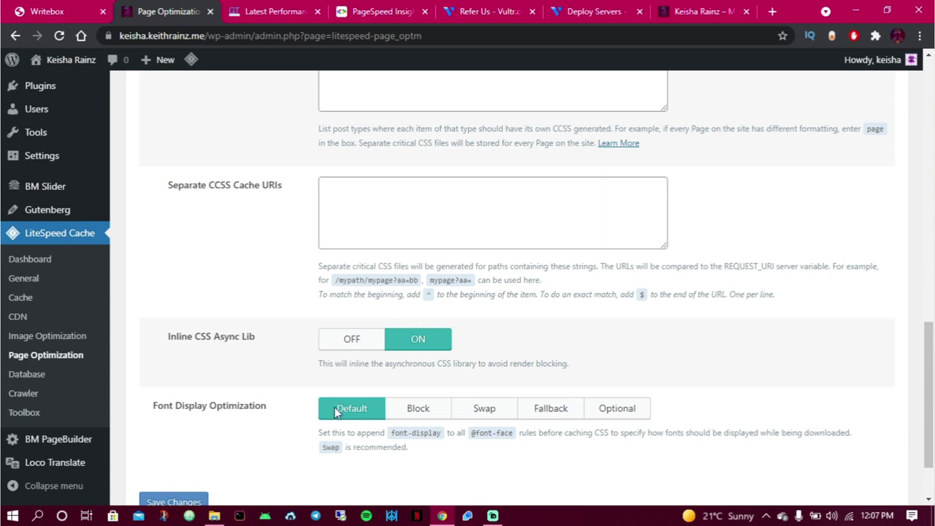
{"action": "scroll", "coordinate": [336, 413], "scroll_direction": "down", "scroll_amount": 1}
{"action": "left_click", "coordinate": [172, 430]}
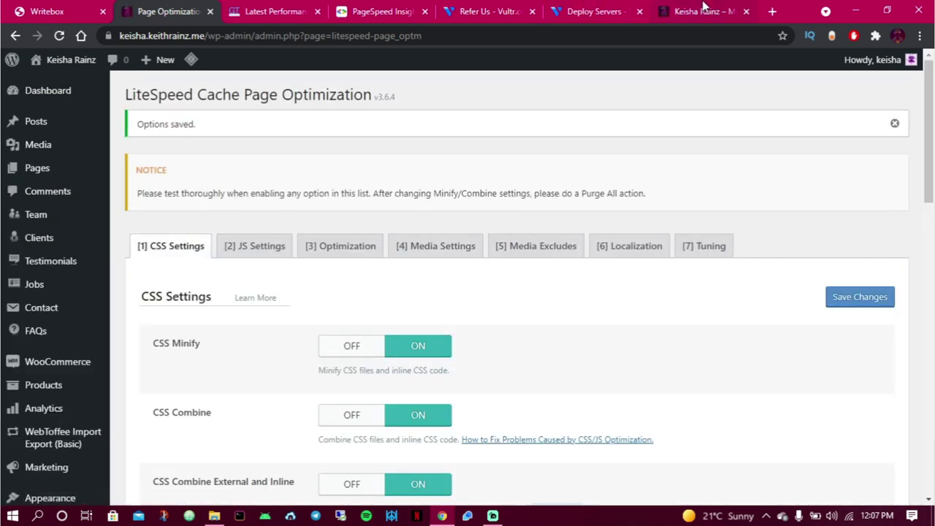
Reload the website's home page, close the developer tools and check the layout down the page at full width.
{"action": "left_click", "coordinate": [703, 9]}
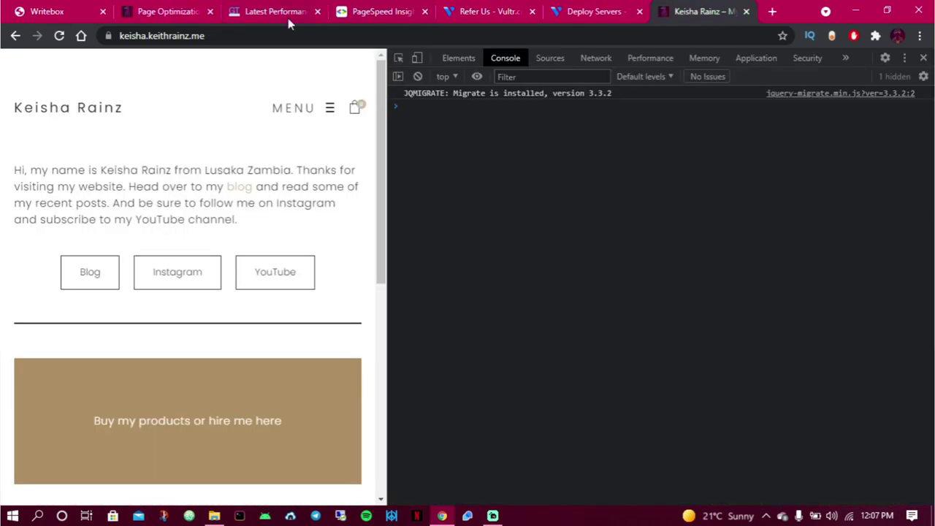
{"action": "left_click", "coordinate": [60, 36]}
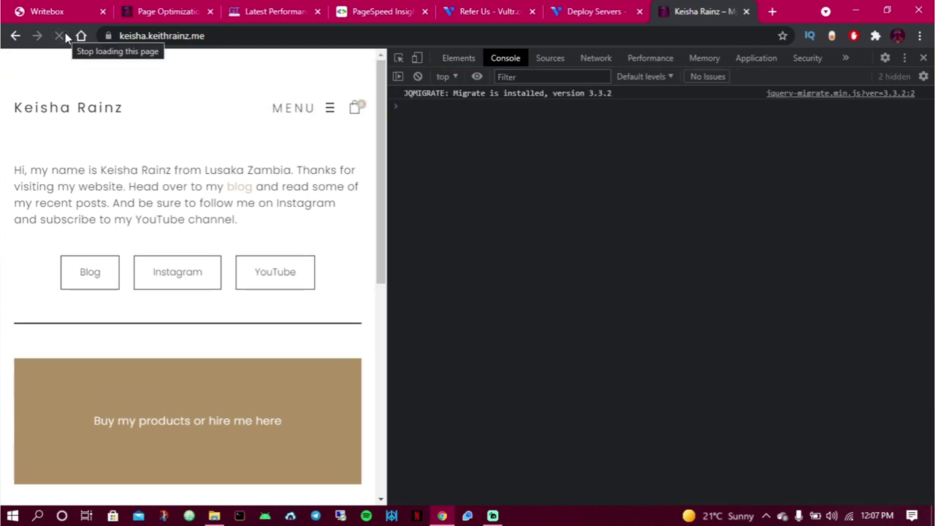
{"action": "scroll", "coordinate": [235, 214], "scroll_direction": "down", "scroll_amount": 6}
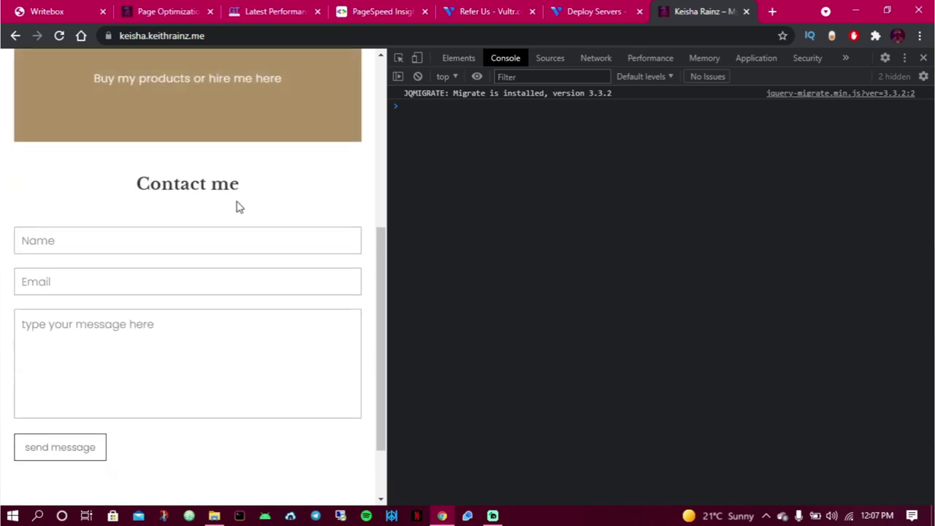
{"action": "scroll", "coordinate": [233, 197], "scroll_direction": "up", "scroll_amount": 6}
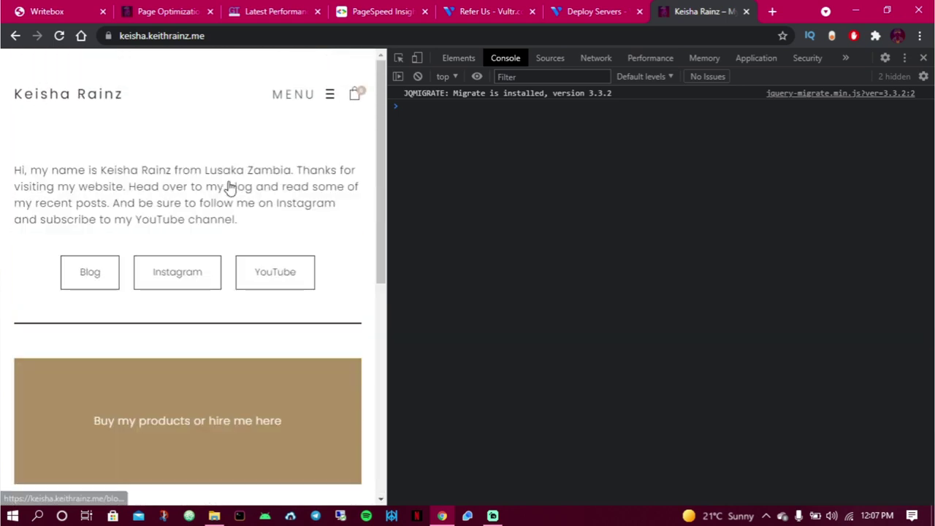
{"action": "left_click", "coordinate": [924, 58]}
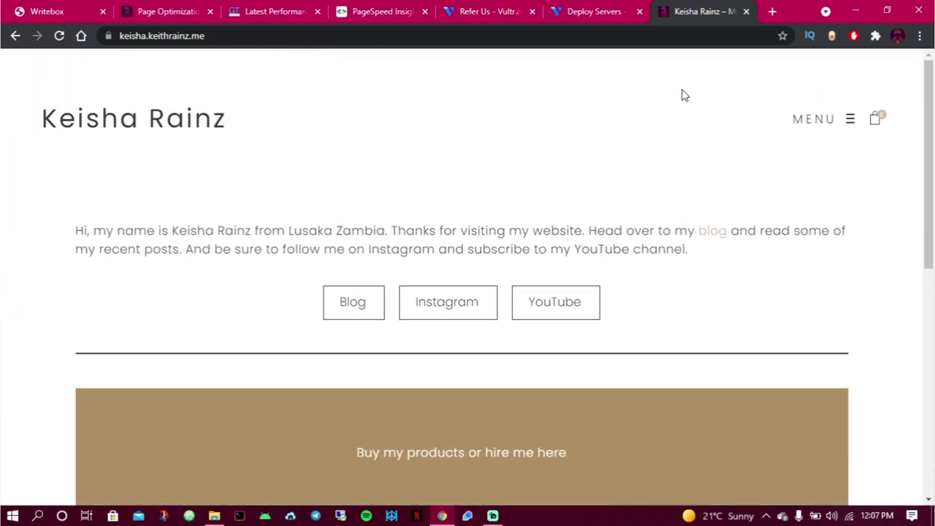
{"action": "scroll", "coordinate": [630, 98], "scroll_direction": "down", "scroll_amount": 6}
{"action": "scroll", "coordinate": [628, 96], "scroll_direction": "up", "scroll_amount": 6}
{"action": "scroll", "coordinate": [646, 134], "scroll_direction": "down", "scroll_amount": 4}
{"action": "scroll", "coordinate": [646, 120], "scroll_direction": "up", "scroll_amount": 4}
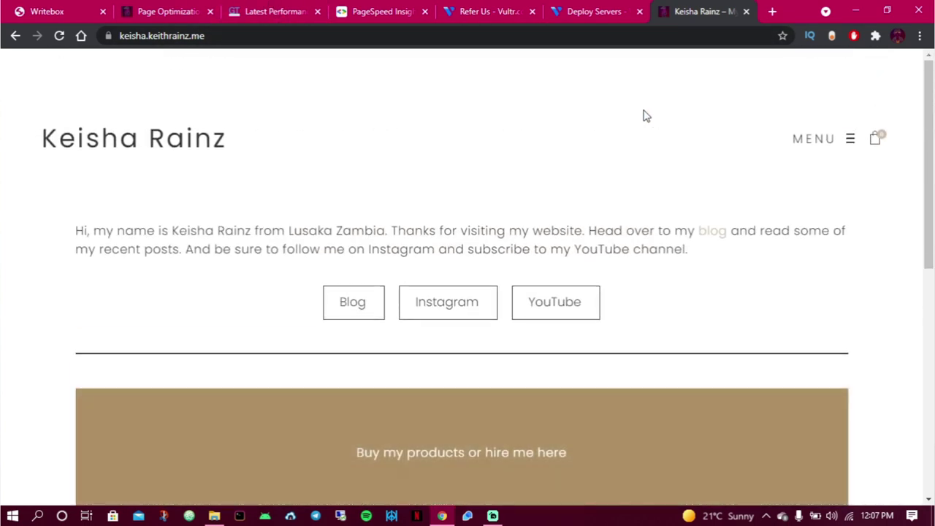
Return to the Page Optimization settings and open LiteSpeed Cache's Cache settings in a separate browser tab.
{"action": "left_click", "coordinate": [186, 10]}
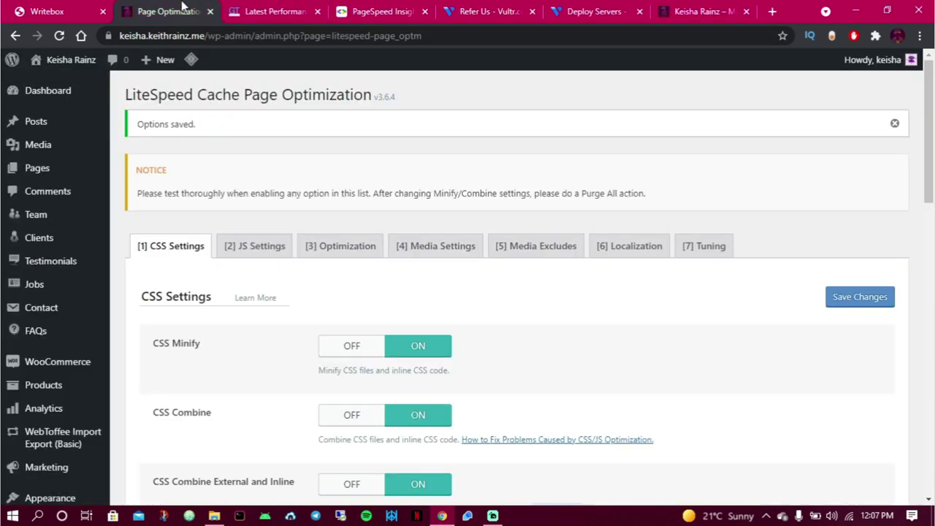
{"action": "mouse_move", "coordinate": [95, 236]}
{"action": "scroll", "coordinate": [299, 244], "scroll_direction": "down", "scroll_amount": 5}
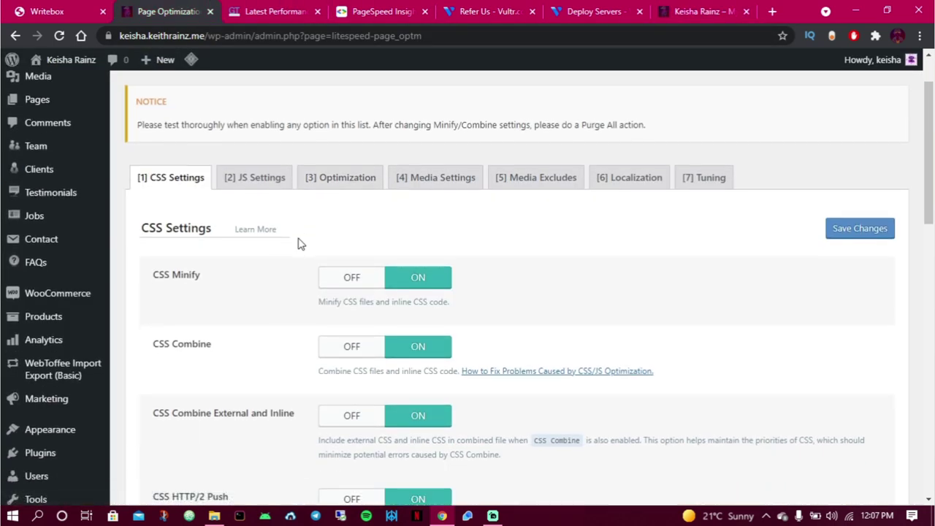
{"action": "scroll", "coordinate": [299, 244], "scroll_direction": "down", "scroll_amount": 2}
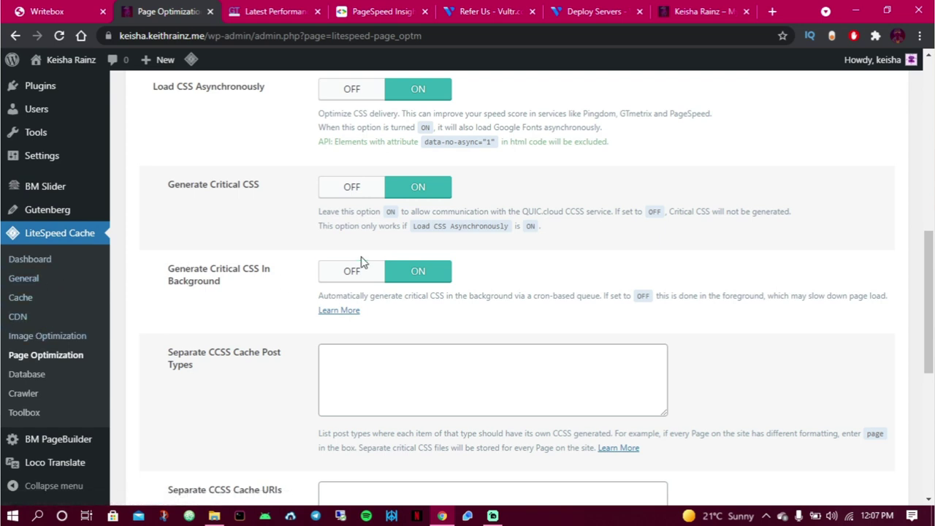
{"action": "middle_click", "coordinate": [21, 299]}
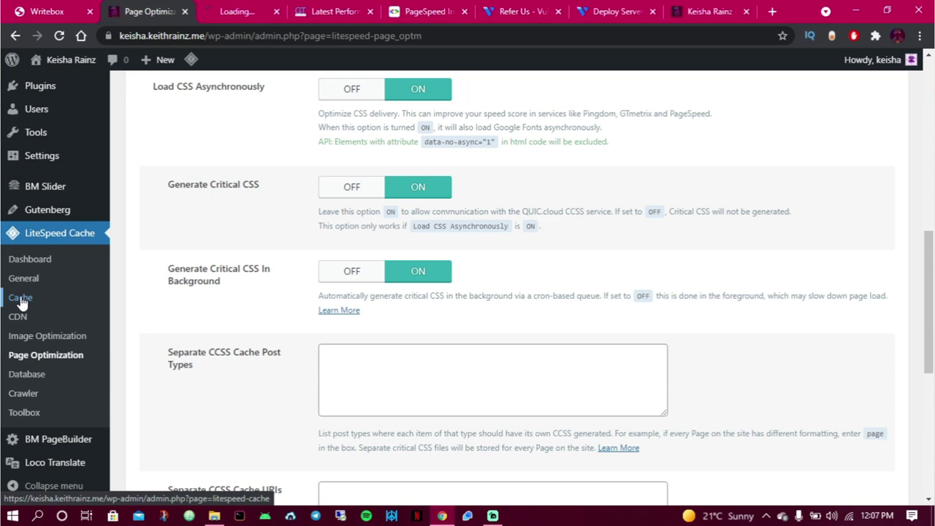
{"action": "left_click", "coordinate": [226, 8]}
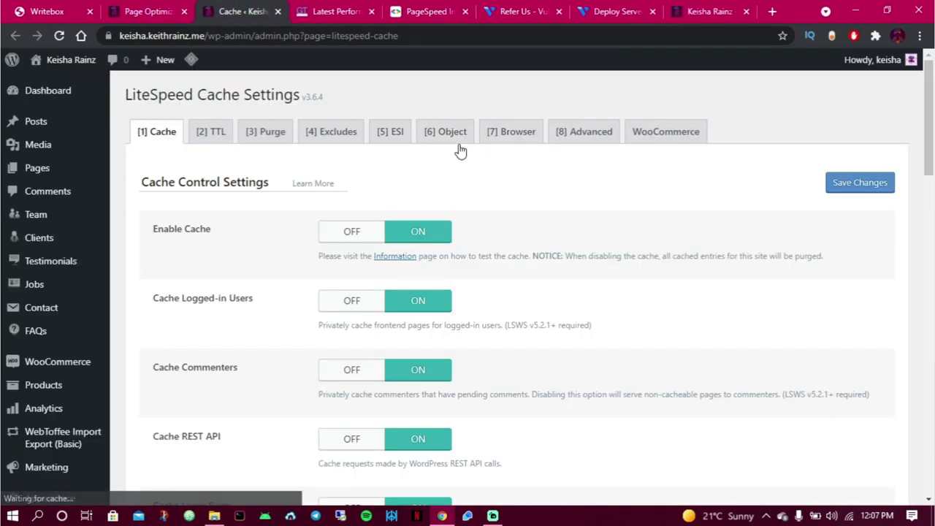
Turn off Cache Admin Bar in the ESI Settings and save the changes.
{"action": "left_click", "coordinate": [445, 132]}
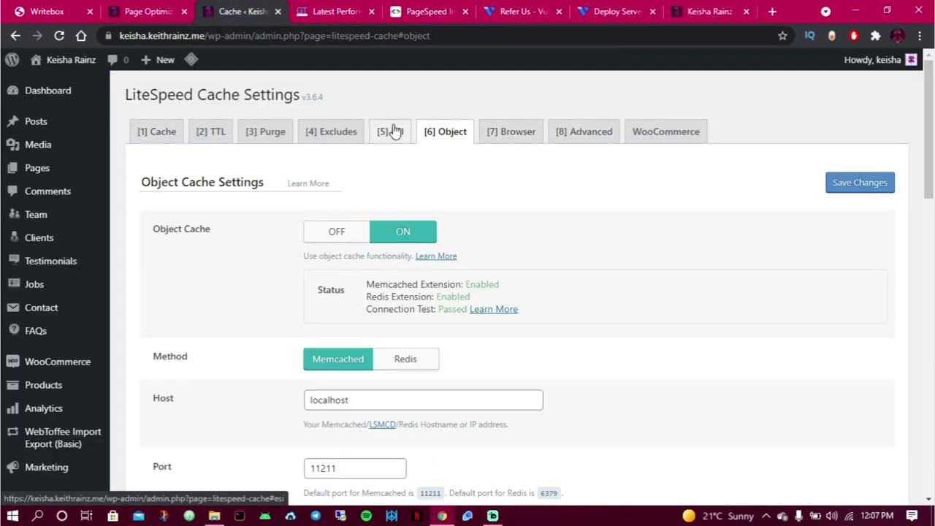
{"action": "left_click", "coordinate": [390, 131]}
{"action": "scroll", "coordinate": [353, 263], "scroll_direction": "down", "scroll_amount": 3}
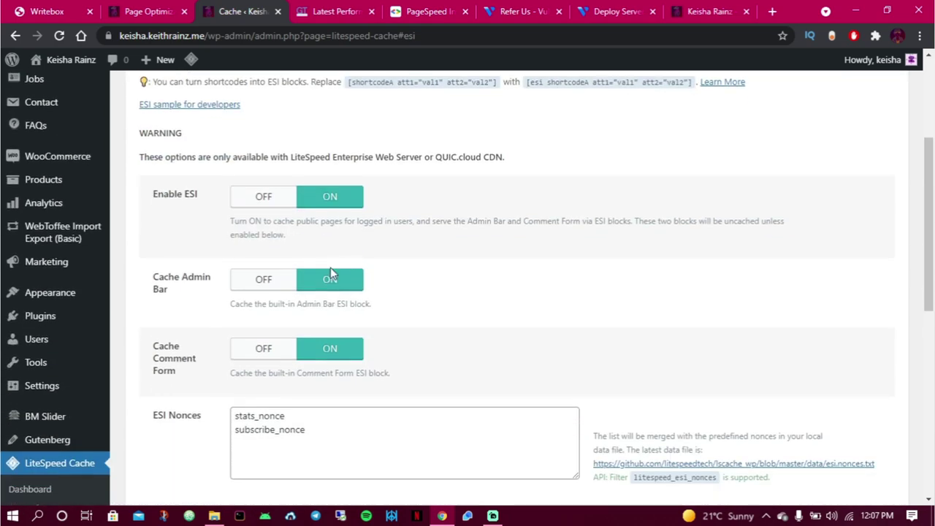
{"action": "left_click", "coordinate": [263, 283]}
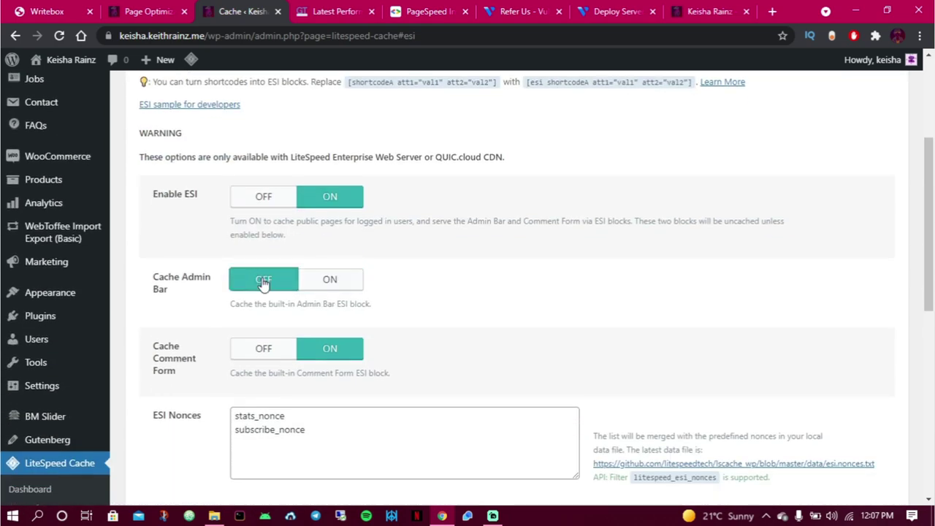
{"action": "scroll", "coordinate": [555, 276], "scroll_direction": "up", "scroll_amount": 3}
{"action": "left_click", "coordinate": [857, 189]}
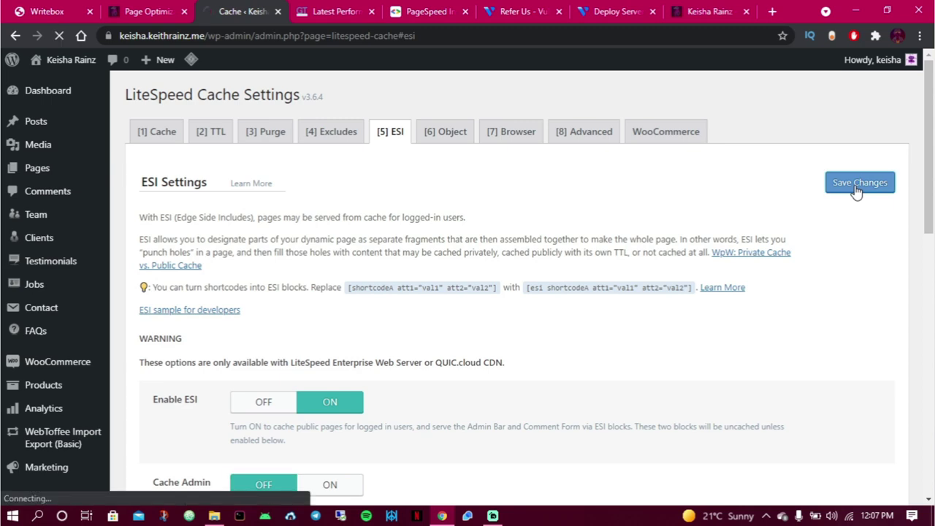
Reload the website's home page, then purge all LiteSpeed caches from the WordPress admin.
{"action": "left_click", "coordinate": [705, 9]}
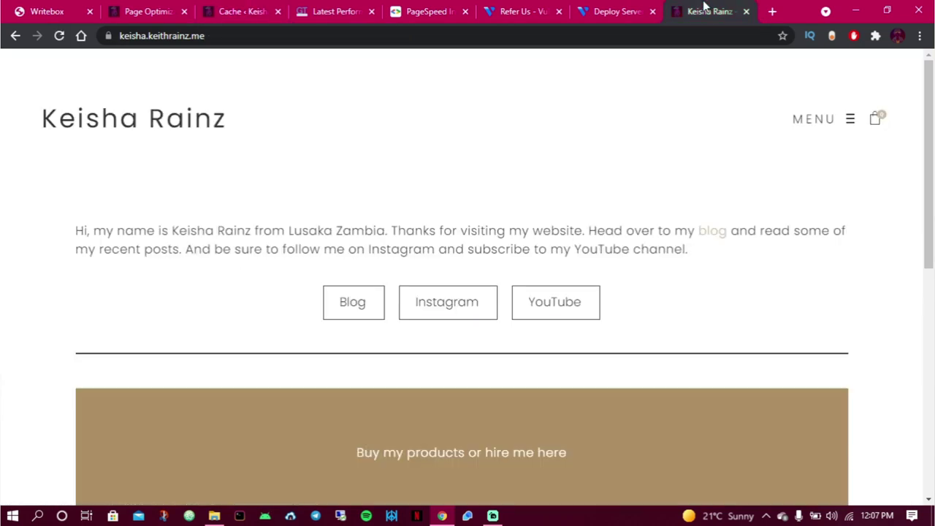
{"action": "left_click", "coordinate": [59, 35]}
{"action": "left_click", "coordinate": [257, 9]}
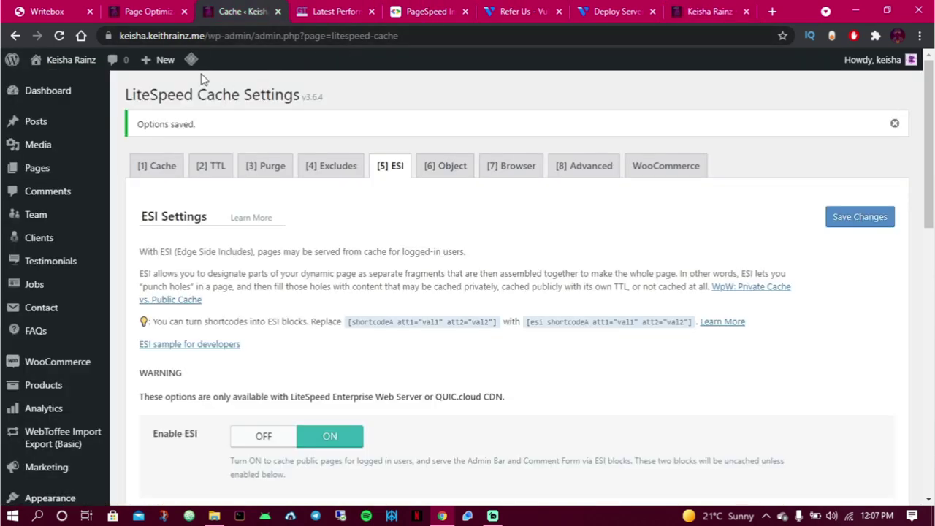
{"action": "mouse_move", "coordinate": [191, 61]}
{"action": "left_click", "coordinate": [202, 139]}
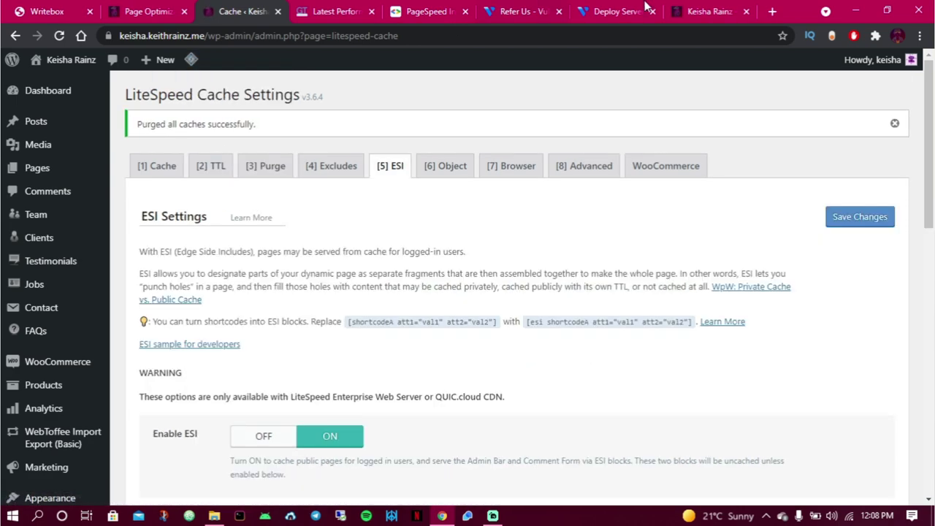
Reload the home page after the purge and check its content down to the contact form.
{"action": "left_click", "coordinate": [712, 9]}
{"action": "key", "text": "F5"}
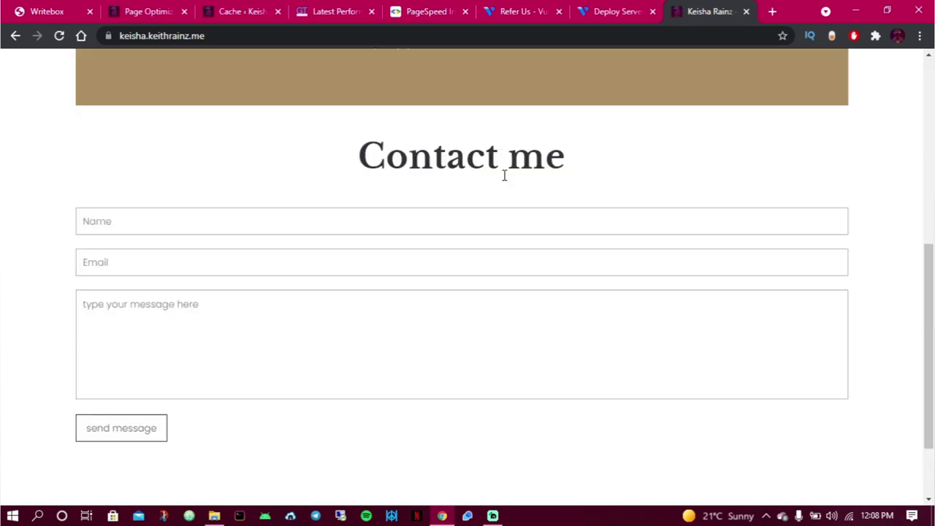
{"action": "scroll", "coordinate": [504, 175], "scroll_direction": "up", "scroll_amount": 6}
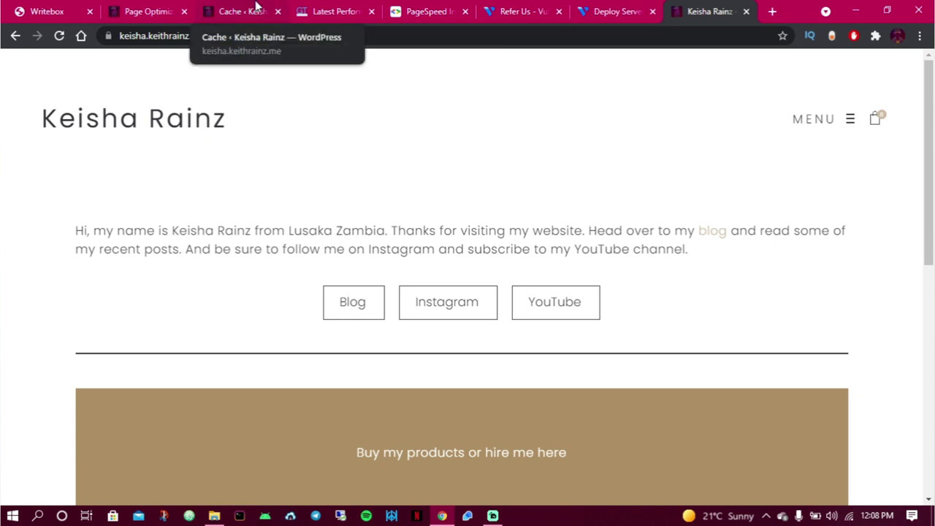
Close the separate Cache settings page and save the CSS Settings again on the Page Optimization page.
{"action": "left_click", "coordinate": [153, 10]}
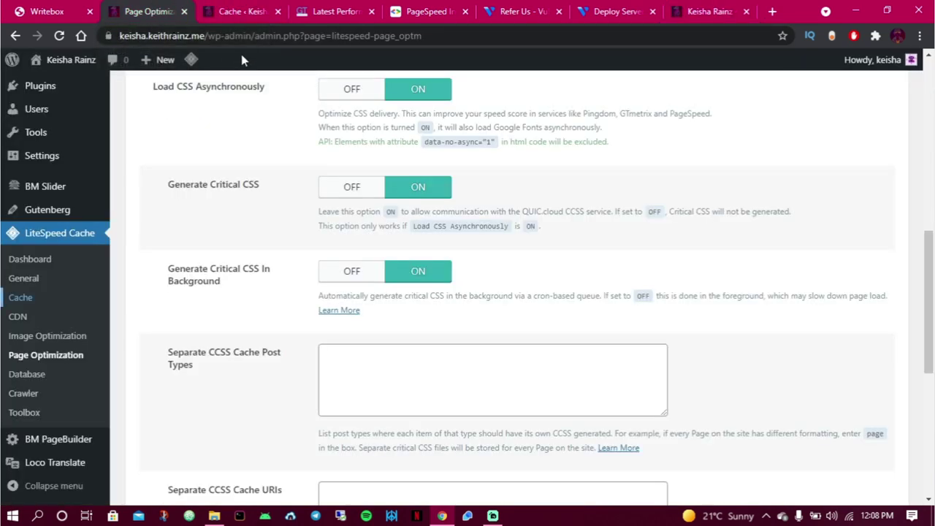
{"action": "scroll", "coordinate": [383, 290], "scroll_direction": "down", "scroll_amount": 2}
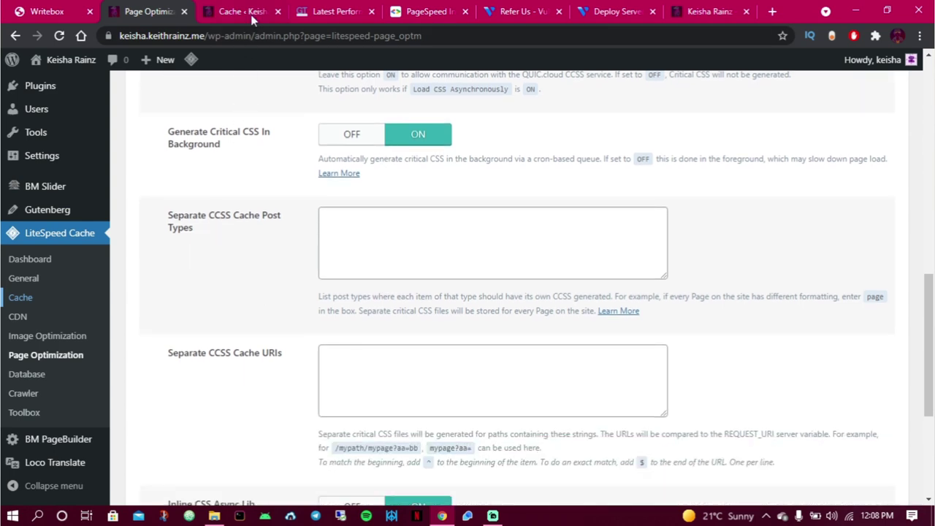
{"action": "left_click", "coordinate": [241, 11]}
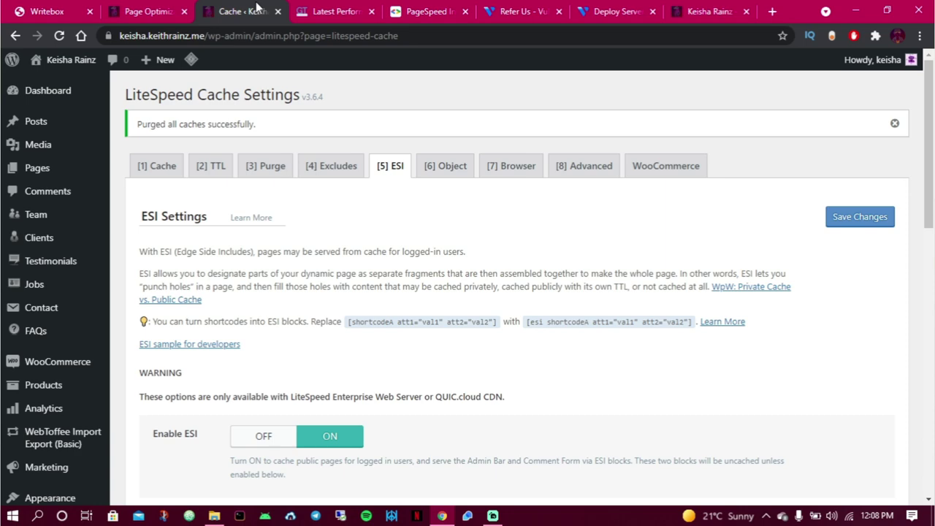
{"action": "left_click", "coordinate": [280, 11]}
{"action": "left_click", "coordinate": [184, 10]}
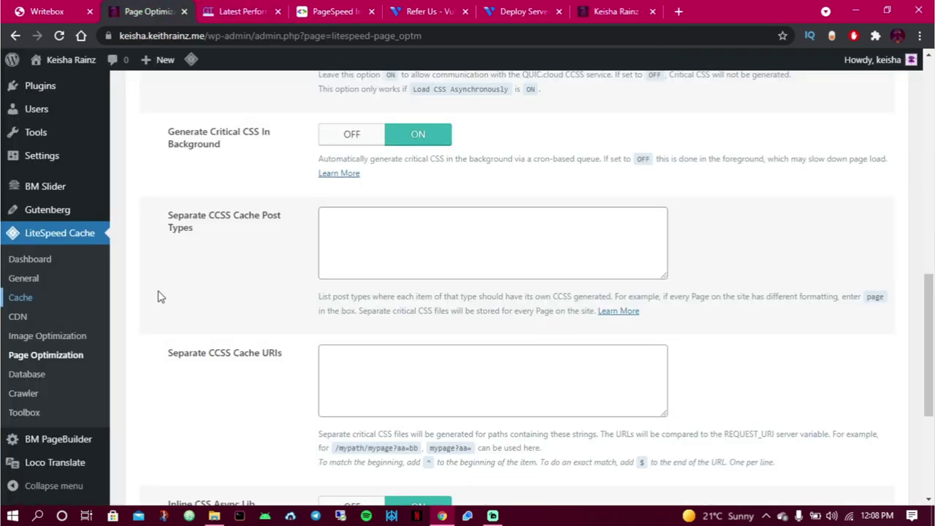
{"action": "scroll", "coordinate": [482, 190], "scroll_direction": "up", "scroll_amount": 6}
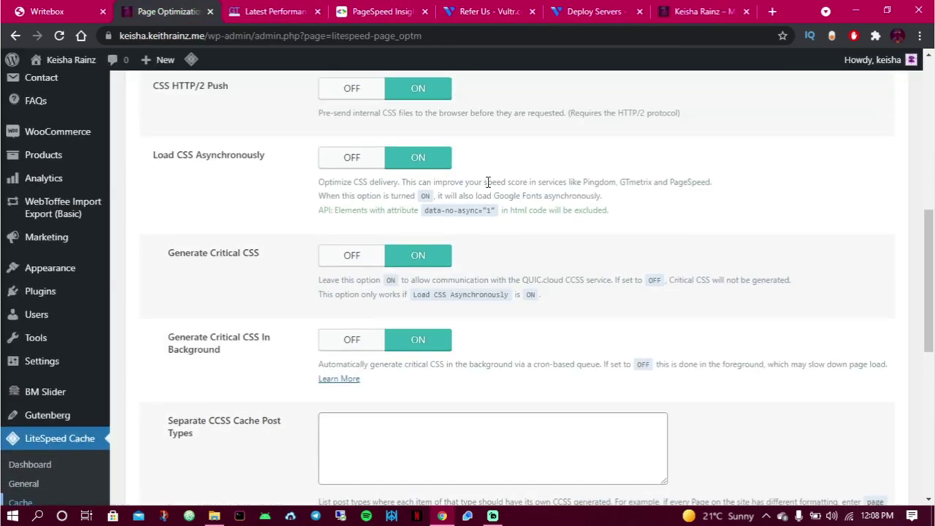
{"action": "scroll", "coordinate": [468, 183], "scroll_direction": "down", "scroll_amount": 10}
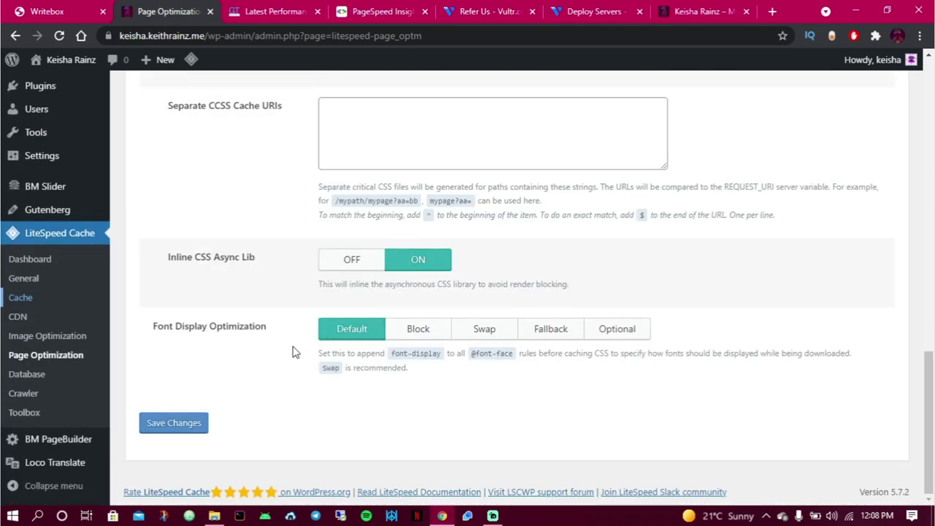
{"action": "left_click", "coordinate": [188, 429]}
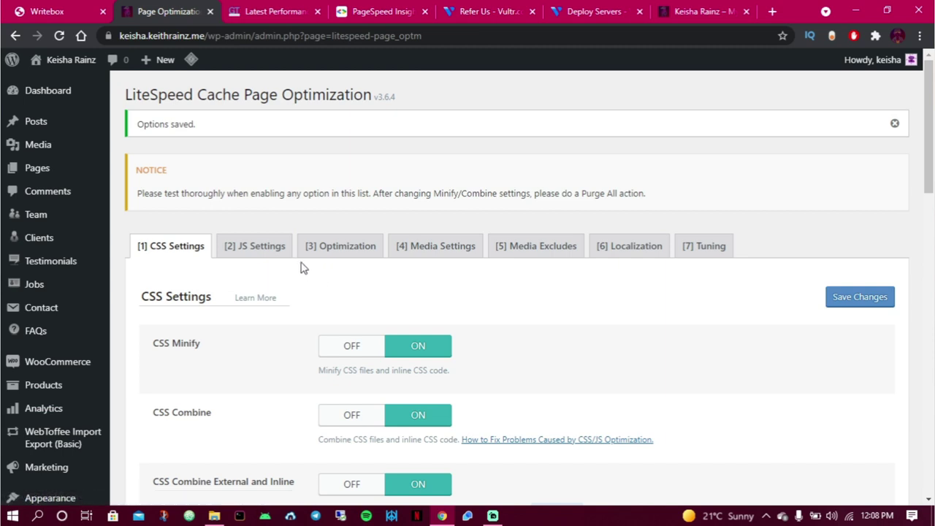
Turn on JS Minify, JS Combine and JS Combine External and Inline in the Page Optimization JS Settings.
{"action": "left_click", "coordinate": [261, 243]}
{"action": "scroll", "coordinate": [434, 328], "scroll_direction": "down", "scroll_amount": 3}
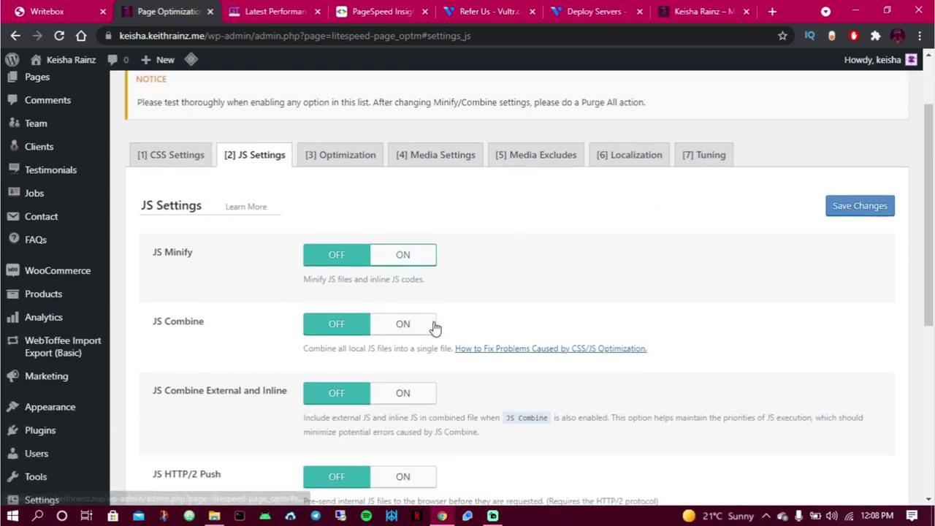
{"action": "left_click", "coordinate": [401, 142]}
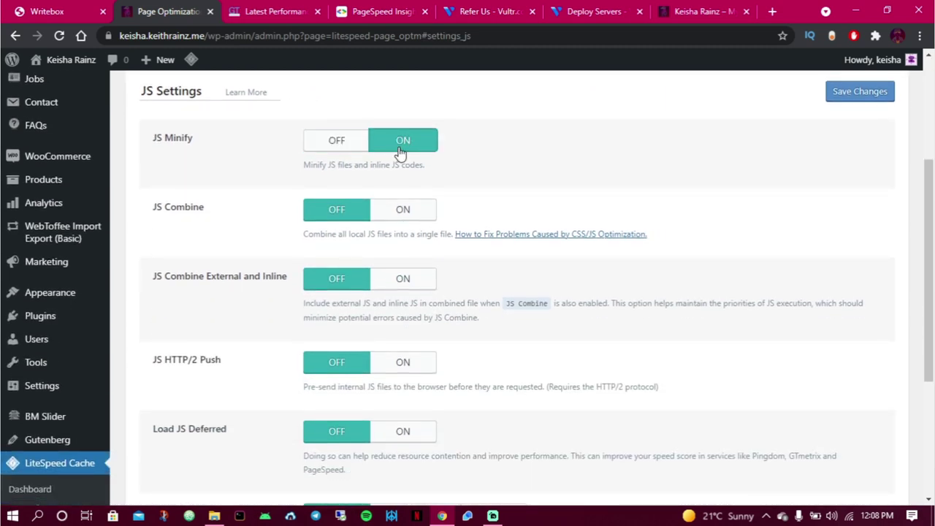
{"action": "left_click", "coordinate": [405, 210]}
{"action": "left_click", "coordinate": [409, 285]}
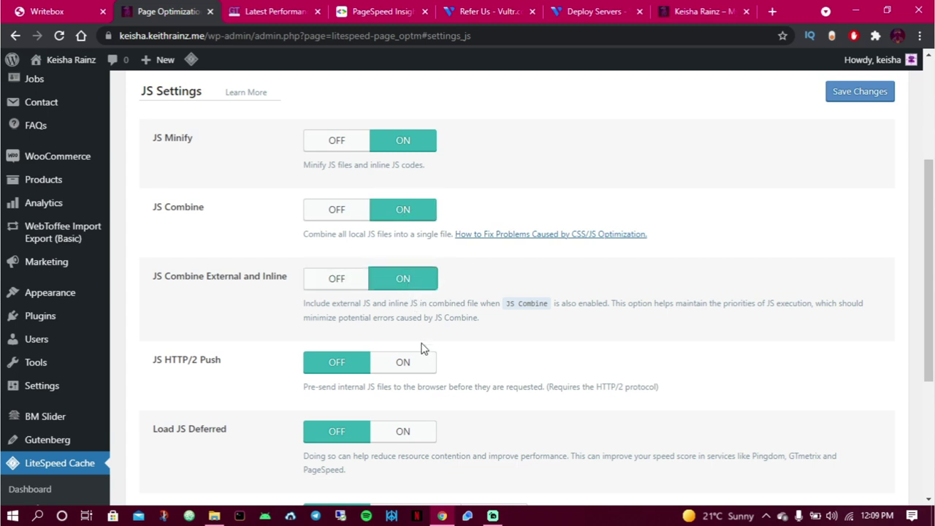
Turn on JS HTTP/2 Push and Load JS Deferred in the JS Settings.
{"action": "left_click", "coordinate": [405, 363]}
{"action": "scroll", "coordinate": [401, 338], "scroll_direction": "down", "scroll_amount": 2}
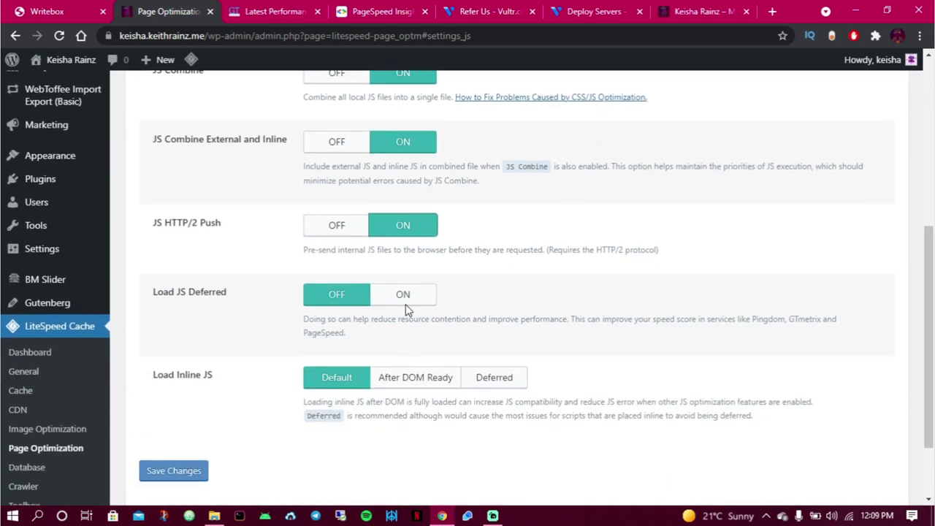
{"action": "left_click", "coordinate": [403, 300]}
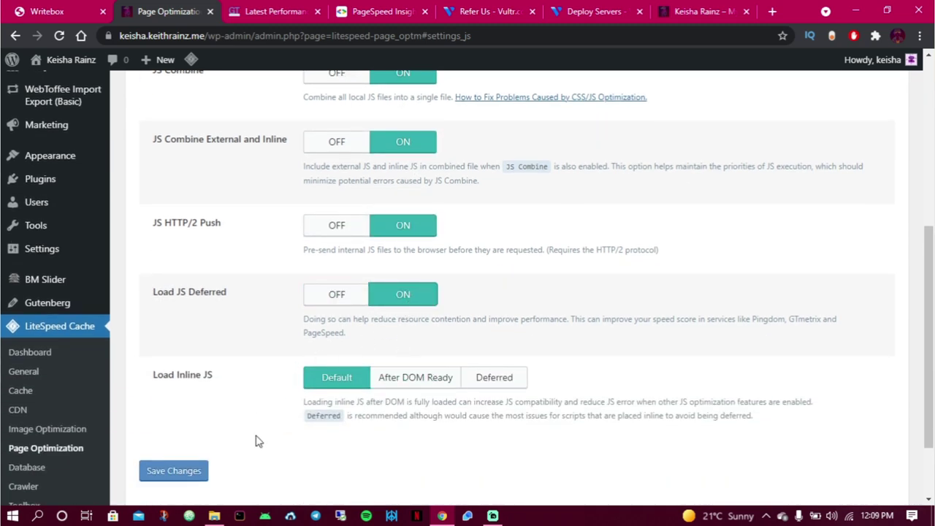
Save the JS Settings and open the Optimization settings of the Page Optimization page.
{"action": "left_click", "coordinate": [203, 470]}
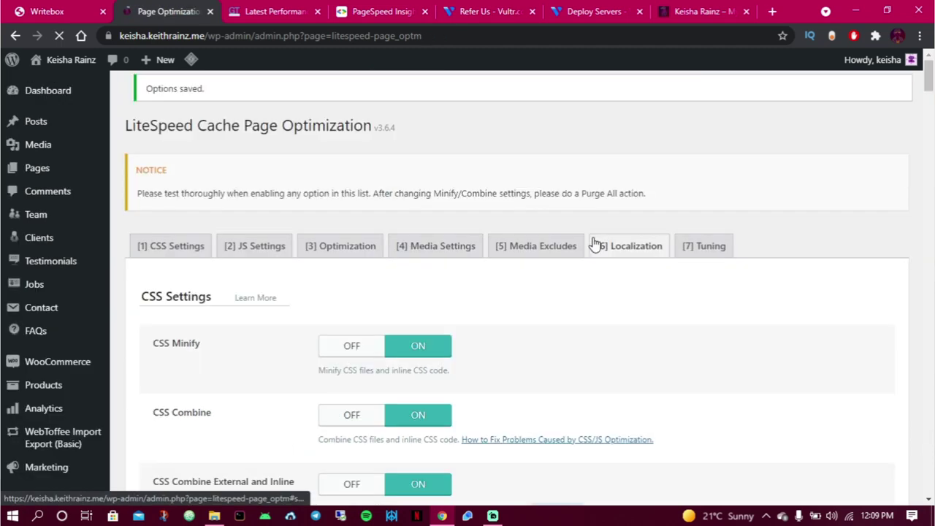
{"action": "left_click", "coordinate": [353, 253]}
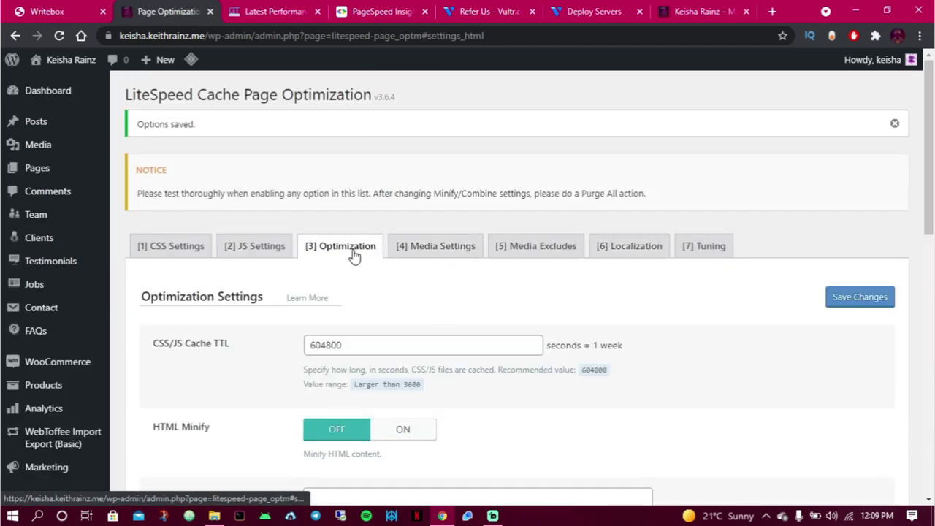
Turn on HTML Minify, DNS Prefetch Control and Remove Query Strings in the Optimization Settings.
{"action": "scroll", "coordinate": [380, 252], "scroll_direction": "down", "scroll_amount": 3}
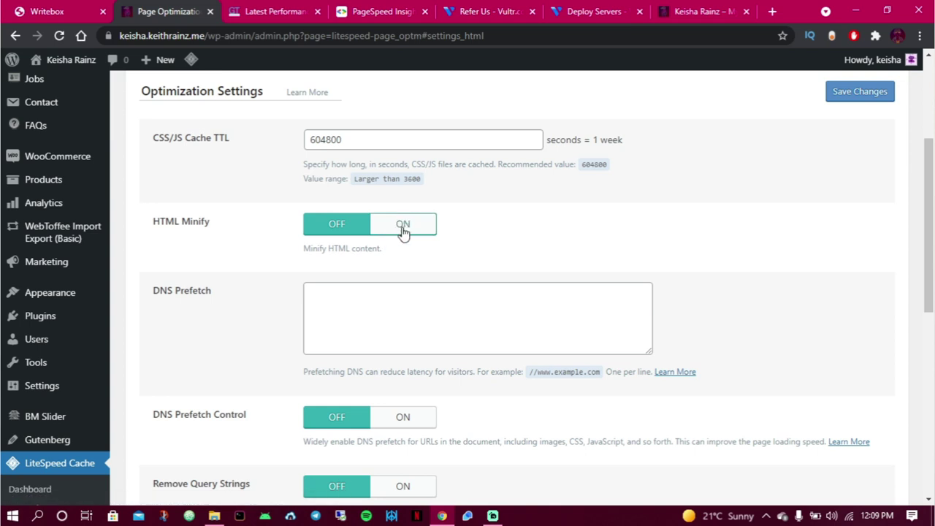
{"action": "left_click", "coordinate": [403, 226]}
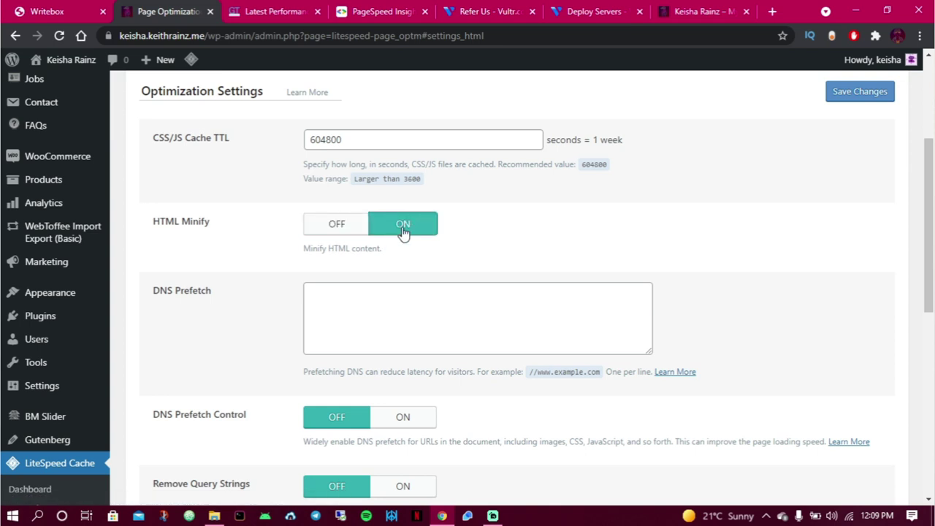
{"action": "scroll", "coordinate": [404, 232], "scroll_direction": "down", "scroll_amount": 3}
{"action": "left_click", "coordinate": [398, 212]}
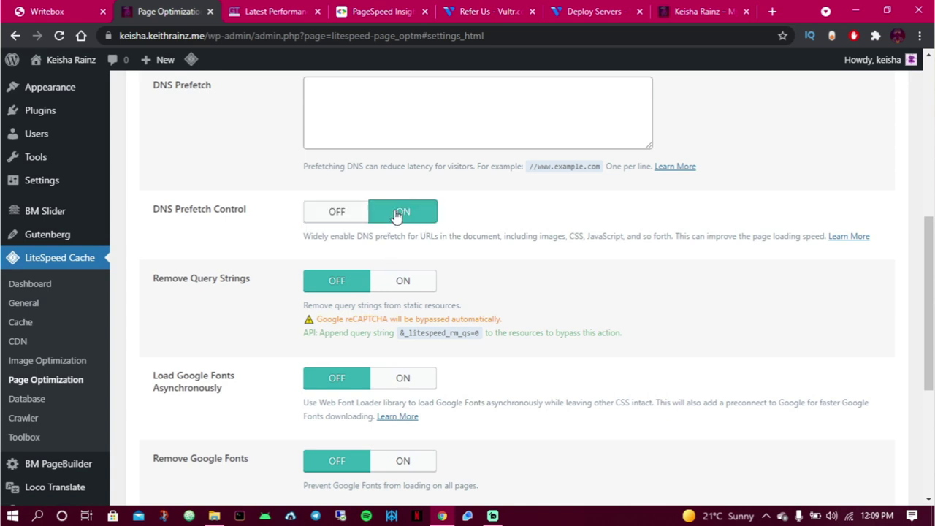
{"action": "left_click", "coordinate": [403, 282]}
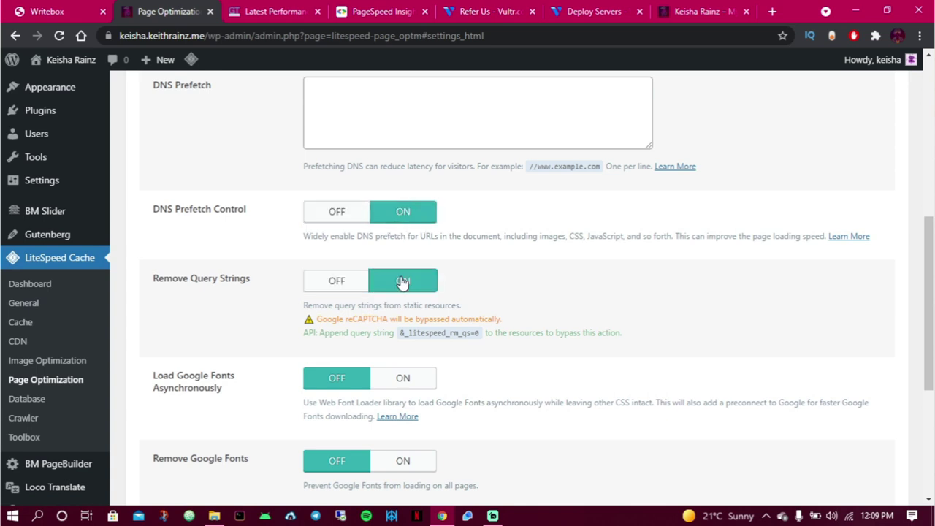
Turn on Load Google Fonts Asynchronously and leave Remove Google Fonts set to OFF.
{"action": "scroll", "coordinate": [398, 292], "scroll_direction": "down", "scroll_amount": 2}
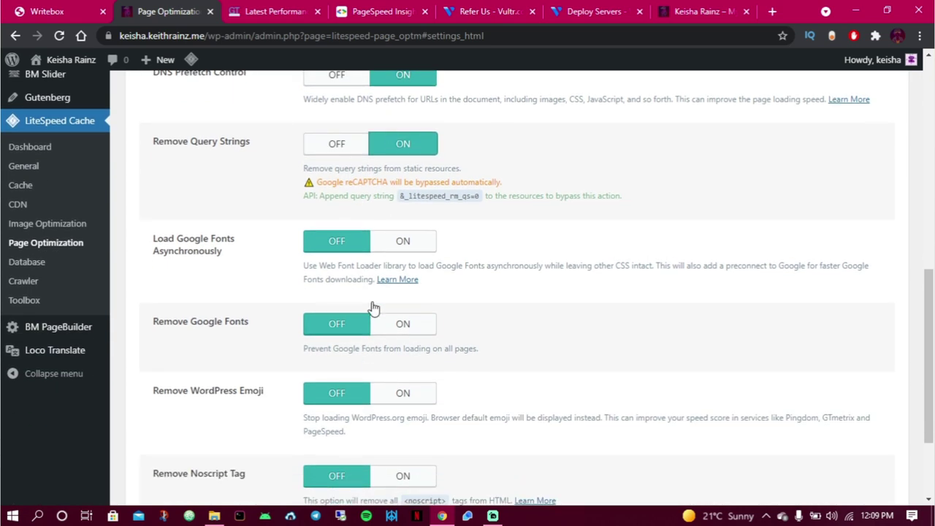
{"action": "left_click_drag", "start_coordinate": [407, 244], "coordinate": [410, 245]}
{"action": "left_click", "coordinate": [406, 243]}
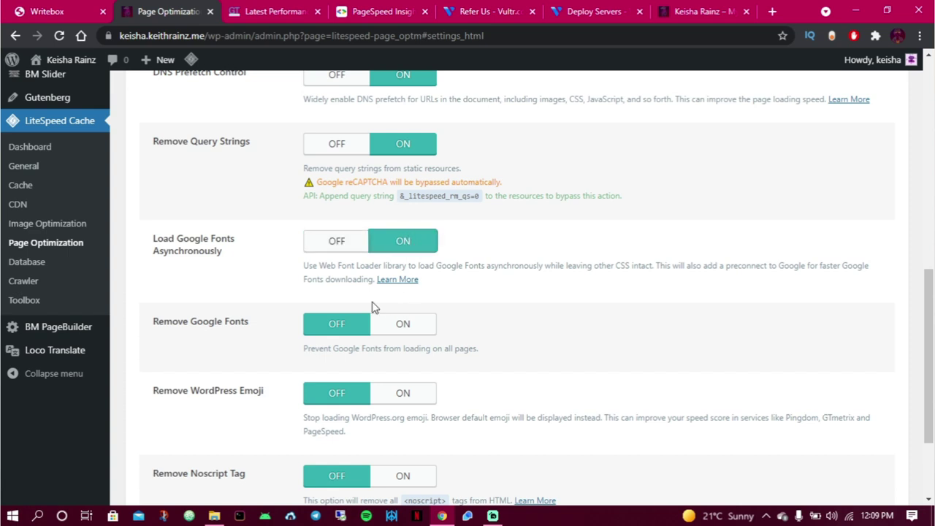
{"action": "left_click", "coordinate": [404, 326]}
{"action": "left_click", "coordinate": [314, 325]}
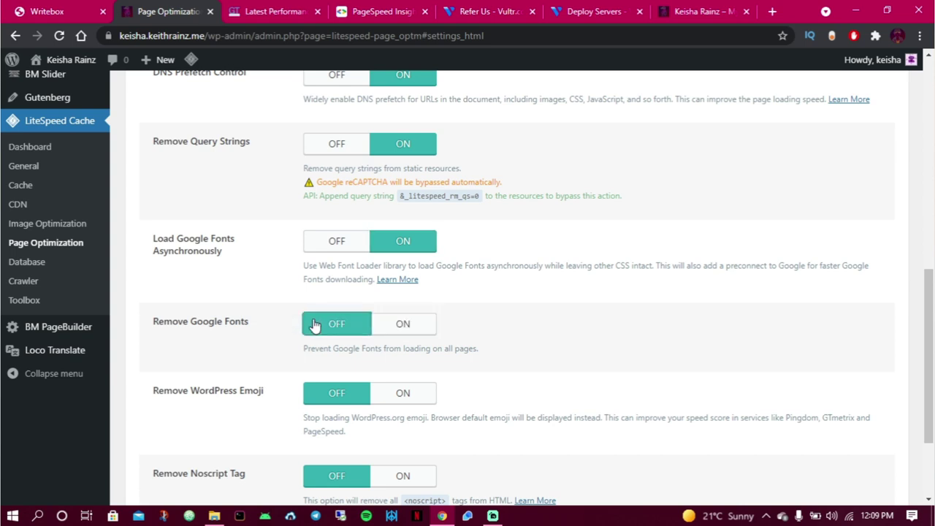
Turn on Remove WordPress Emoji and Remove Noscript Tag, and save the Optimization Settings.
{"action": "scroll", "coordinate": [322, 322], "scroll_direction": "down", "scroll_amount": 2}
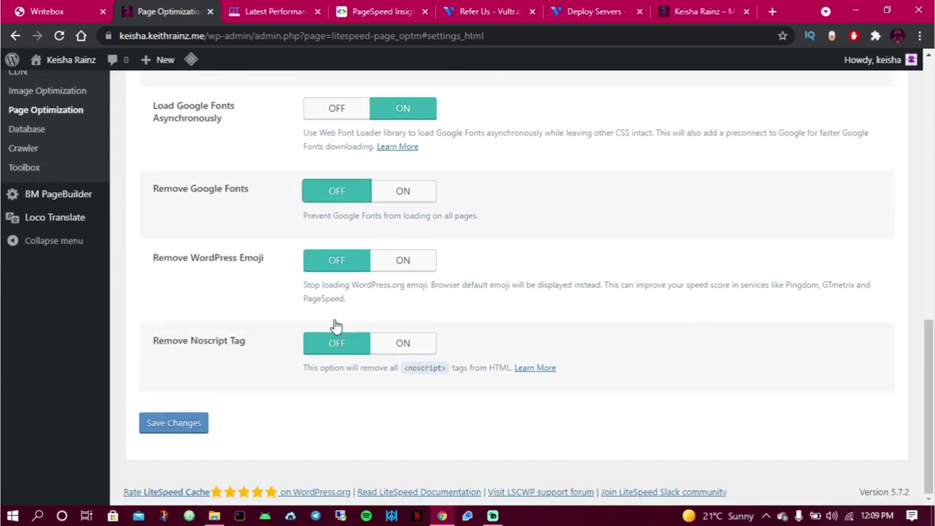
{"action": "left_click", "coordinate": [390, 262]}
{"action": "left_click", "coordinate": [390, 345]}
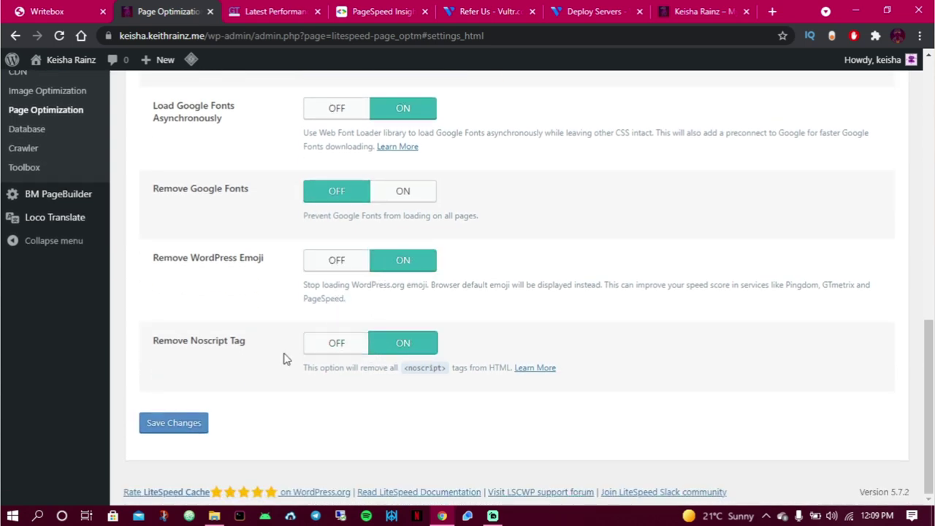
{"action": "left_click", "coordinate": [171, 433]}
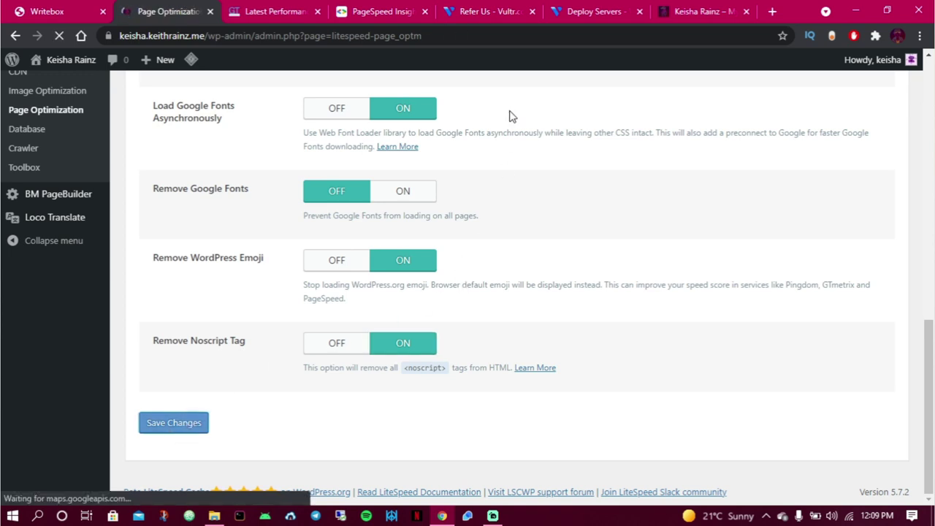
Reload the site's home page and check its header, intro text, contact form and footer with the new Optimization Settings.
{"action": "left_click", "coordinate": [675, 9]}
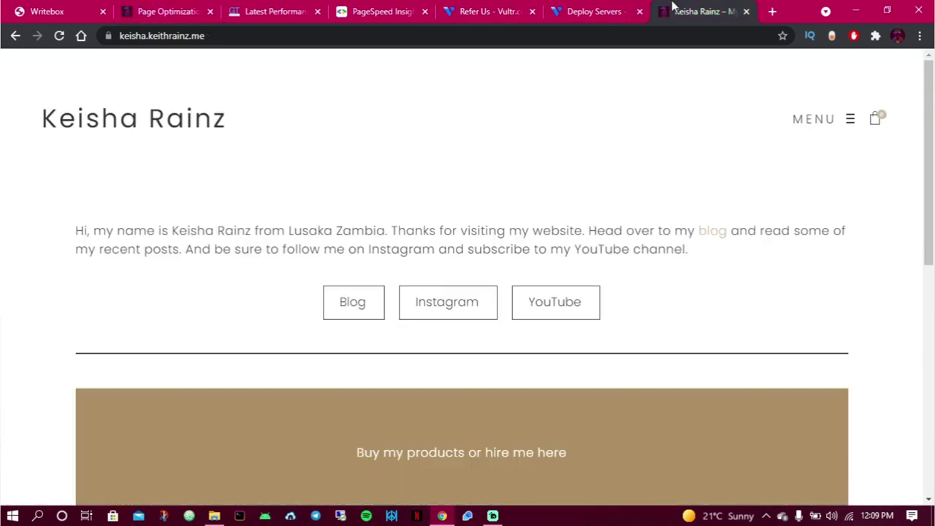
{"action": "left_click", "coordinate": [58, 35]}
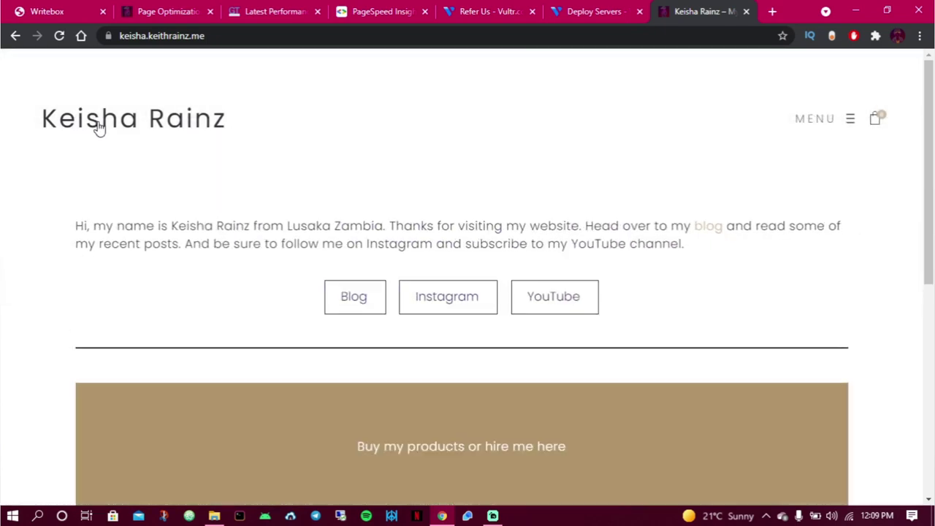
{"action": "scroll", "coordinate": [583, 201], "scroll_direction": "down", "scroll_amount": 6}
{"action": "scroll", "coordinate": [585, 190], "scroll_direction": "up", "scroll_amount": 6}
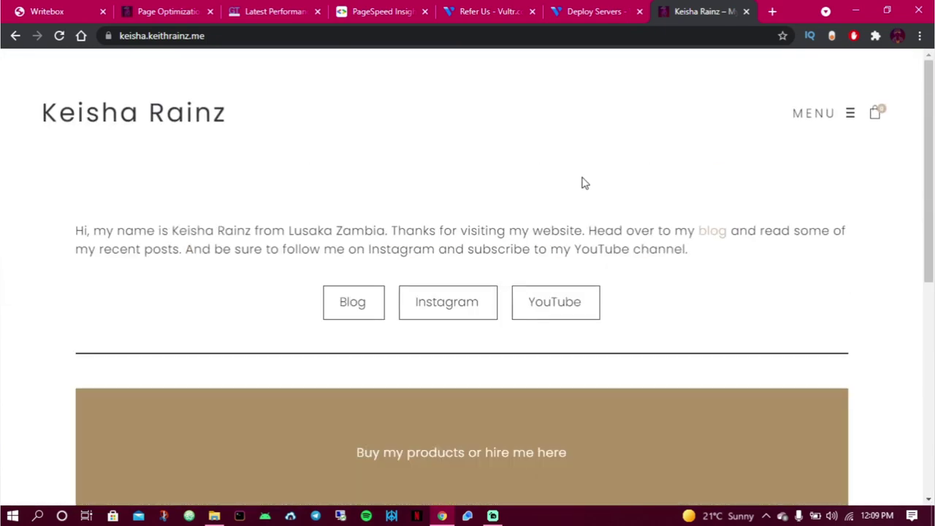
{"action": "scroll", "coordinate": [584, 183], "scroll_direction": "down", "scroll_amount": 6}
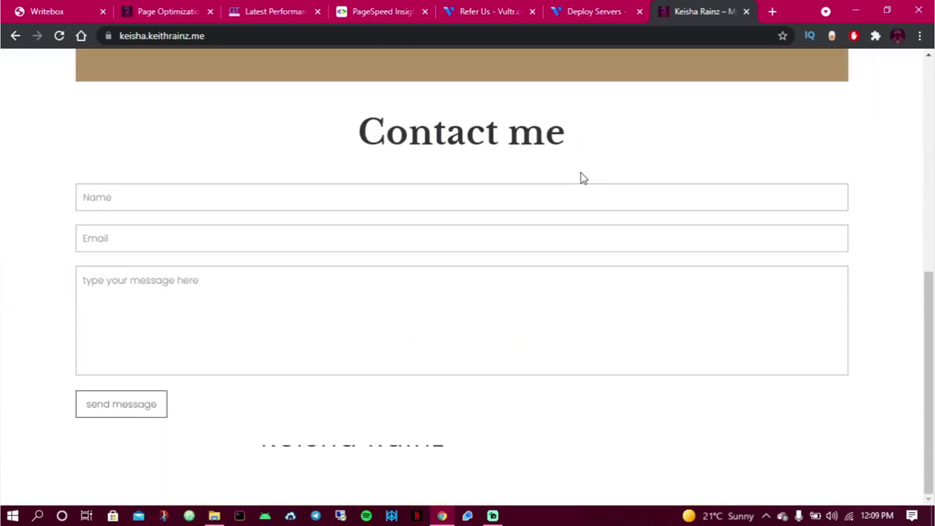
{"action": "scroll", "coordinate": [592, 298], "scroll_direction": "up", "scroll_amount": 3}
{"action": "scroll", "coordinate": [593, 298], "scroll_direction": "down", "scroll_amount": 3}
{"action": "scroll", "coordinate": [366, 438], "scroll_direction": "up", "scroll_amount": 6}
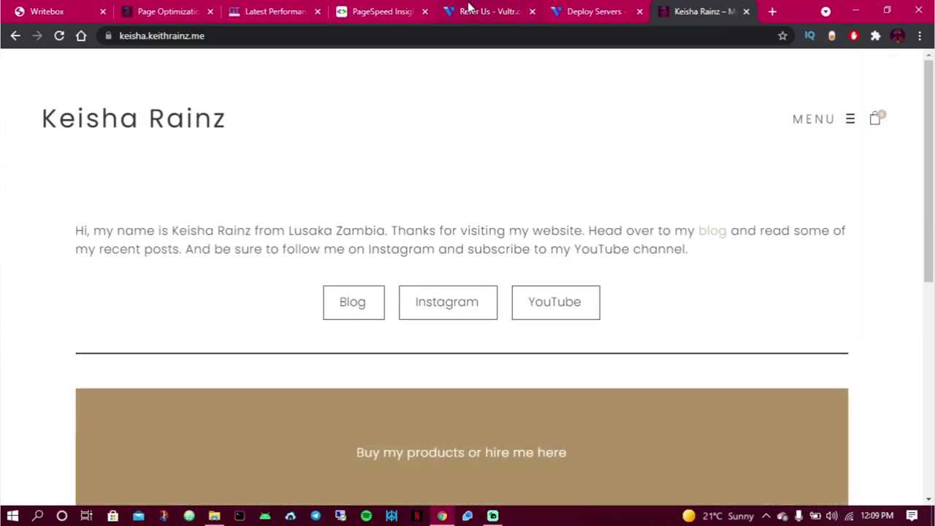
Turn off HTML Minify, DNS Prefetch Control, Remove Query Strings, Load Google Fonts Asynchronously, Remove WordPress Emoji and Remove Noscript Tag, and save the settings.
{"action": "left_click", "coordinate": [154, 9]}
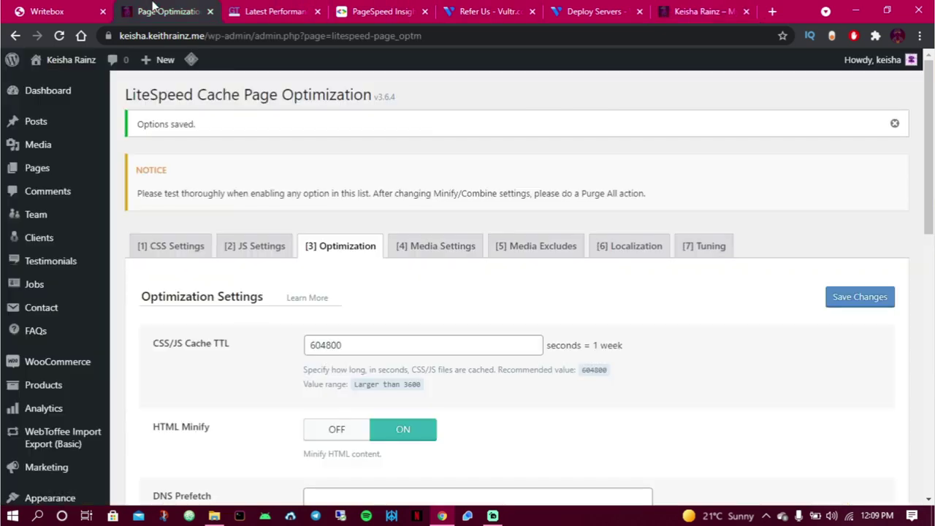
{"action": "scroll", "coordinate": [503, 399], "scroll_direction": "down", "scroll_amount": 4}
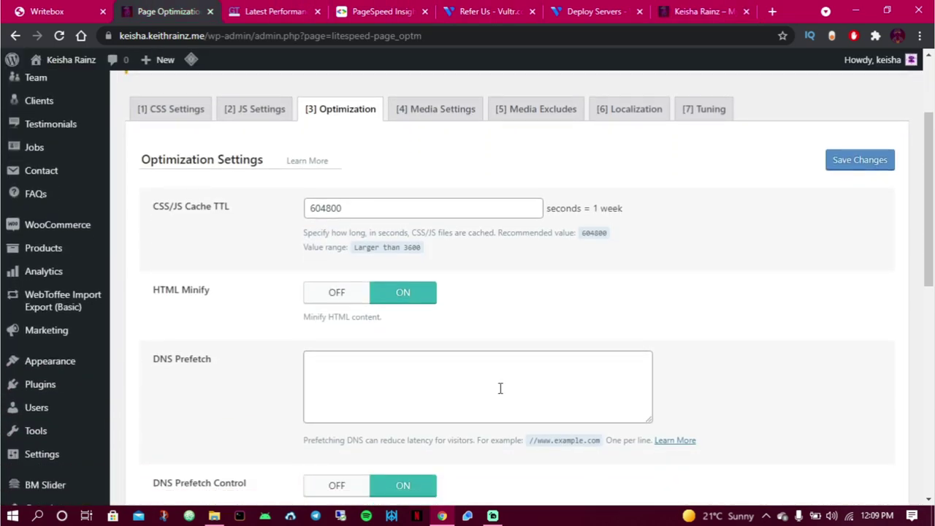
{"action": "left_click", "coordinate": [350, 167]}
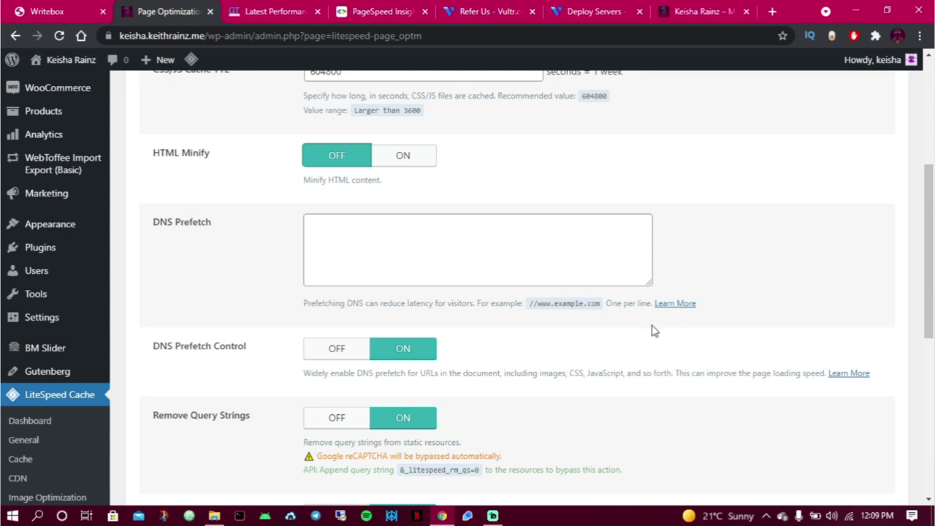
{"action": "scroll", "coordinate": [404, 331], "scroll_direction": "down", "scroll_amount": 1}
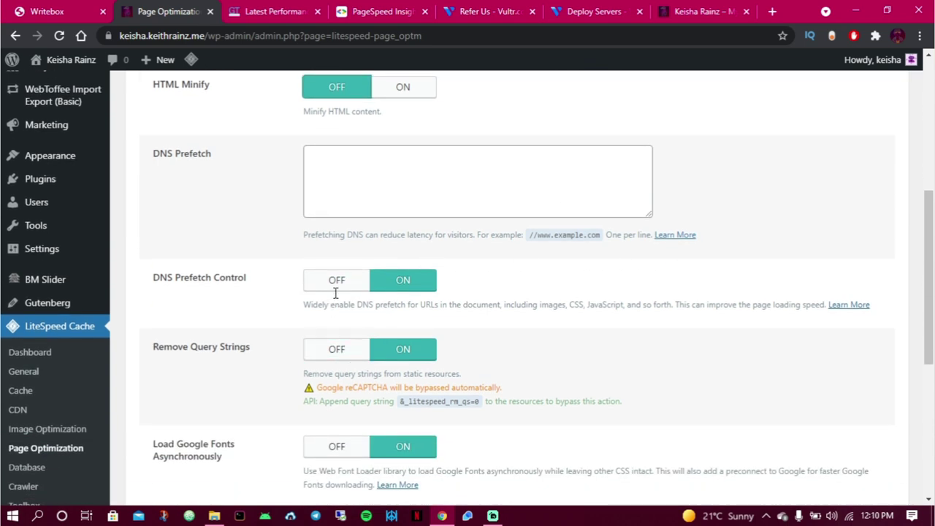
{"action": "left_click", "coordinate": [337, 287]}
{"action": "left_click", "coordinate": [331, 350]}
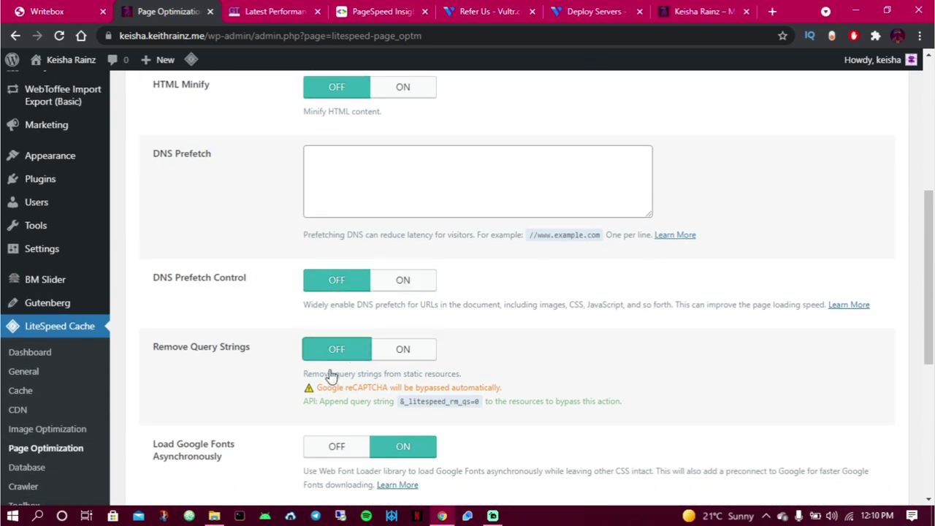
{"action": "left_click", "coordinate": [340, 452]}
{"action": "scroll", "coordinate": [350, 446], "scroll_direction": "down", "scroll_amount": 5}
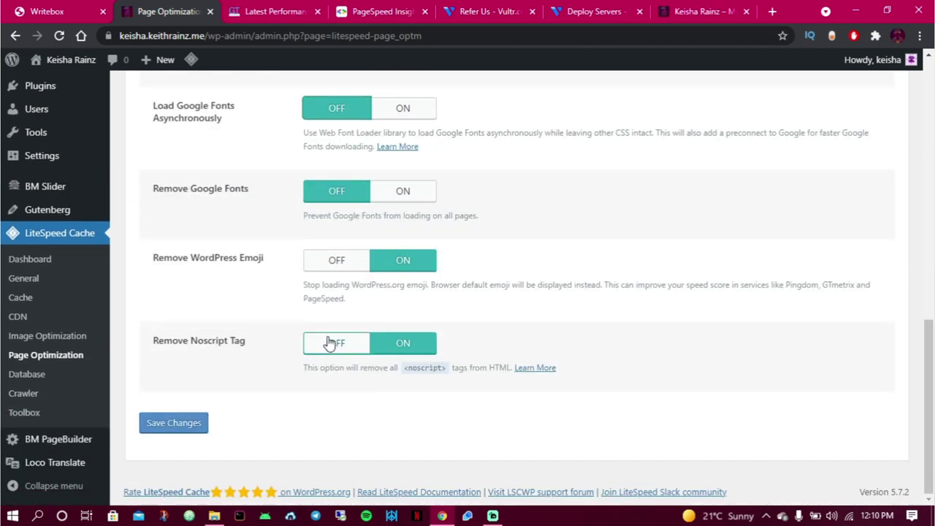
{"action": "left_click", "coordinate": [333, 263]}
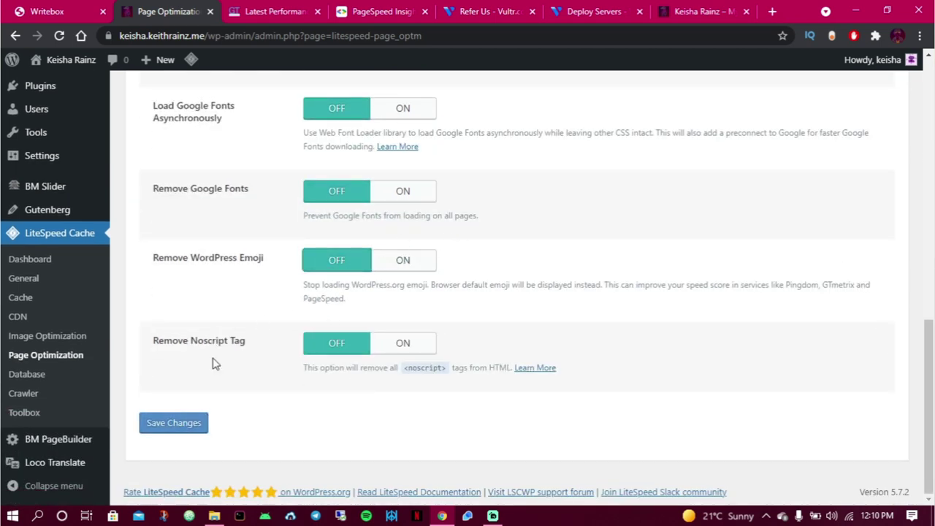
{"action": "left_click", "coordinate": [154, 425]}
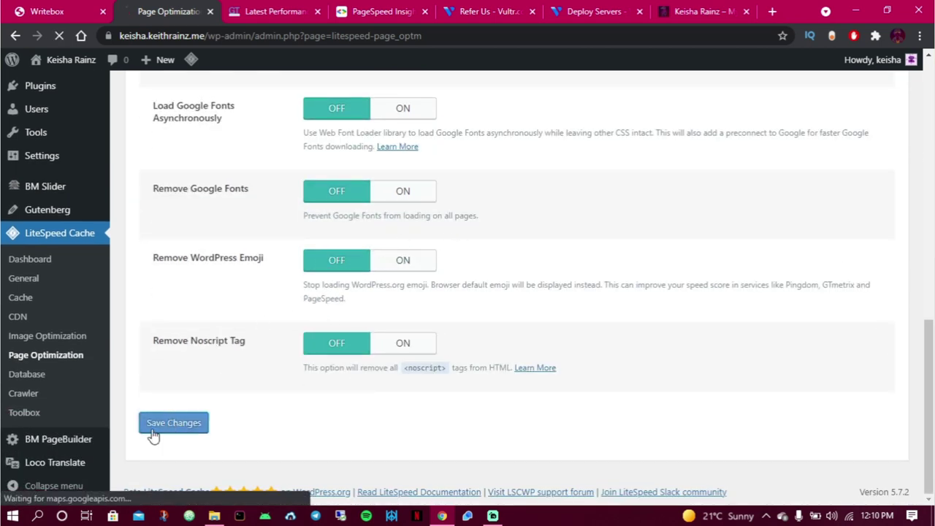
Reload the home page with those options off and check it down to the footer's social links.
{"action": "left_click", "coordinate": [724, 22]}
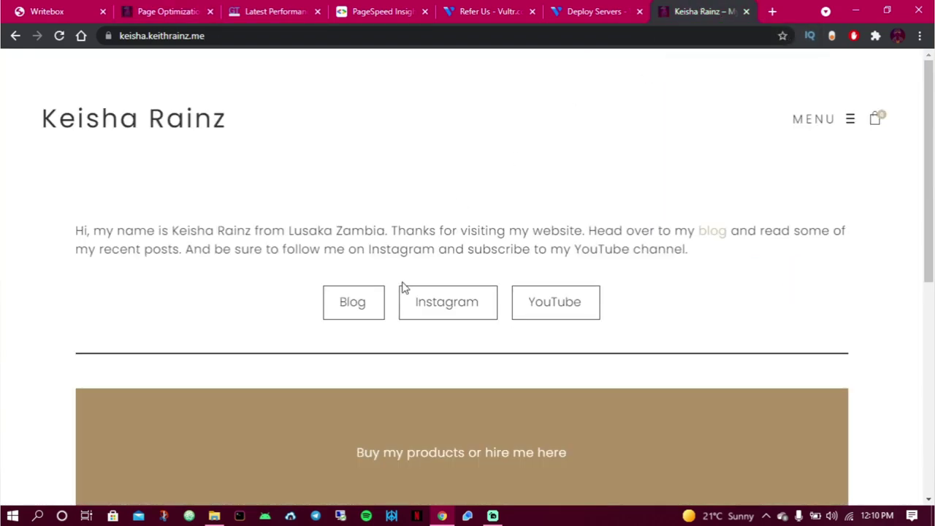
{"action": "key", "text": "F5"}
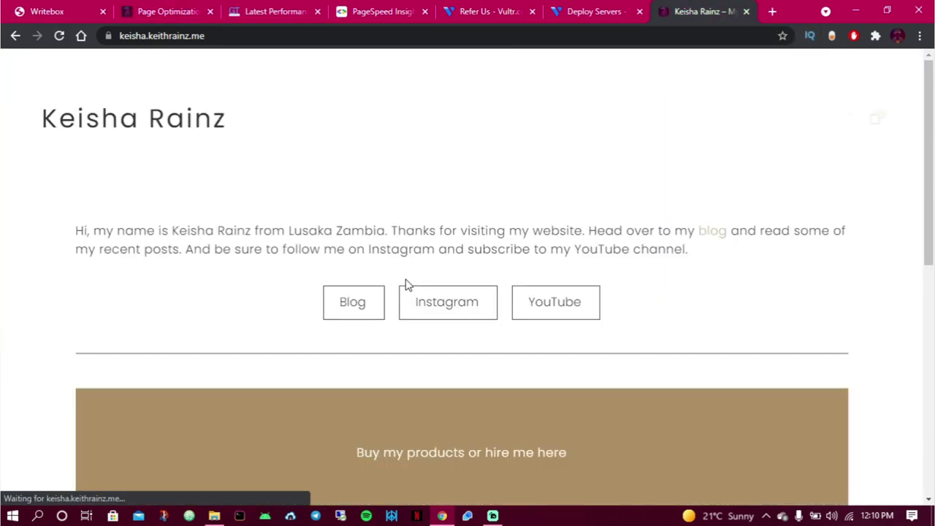
{"action": "scroll", "coordinate": [412, 278], "scroll_direction": "down", "scroll_amount": 8}
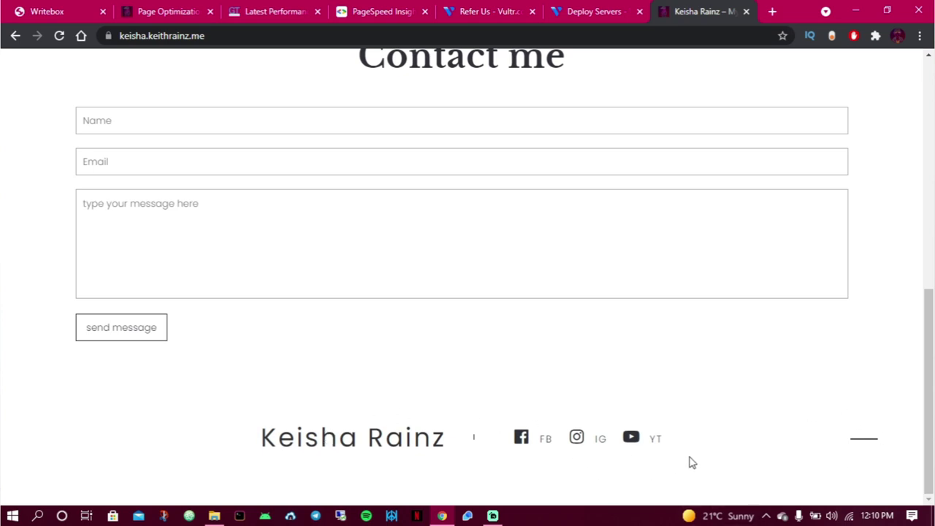
{"action": "scroll", "coordinate": [475, 426], "scroll_direction": "up", "scroll_amount": 6}
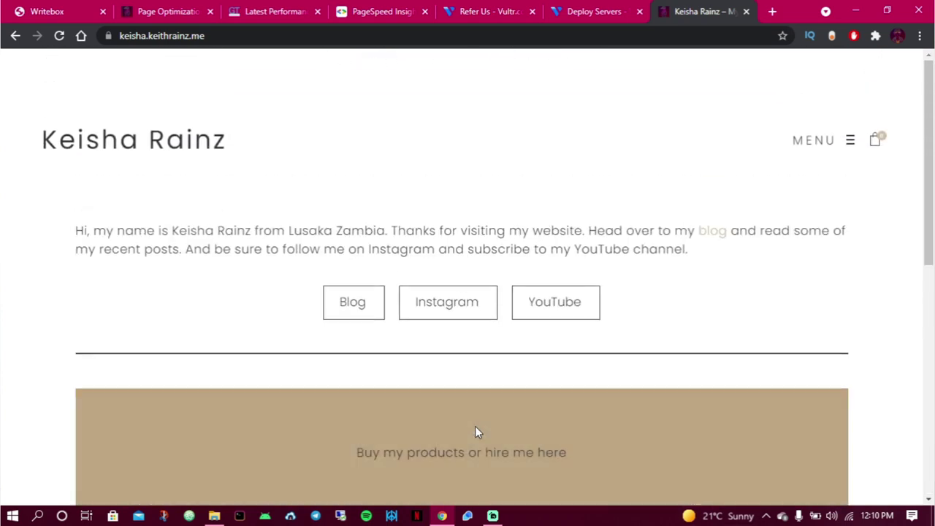
{"action": "scroll", "coordinate": [476, 420], "scroll_direction": "down", "scroll_amount": 5}
{"action": "scroll", "coordinate": [475, 420], "scroll_direction": "down", "scroll_amount": 2}
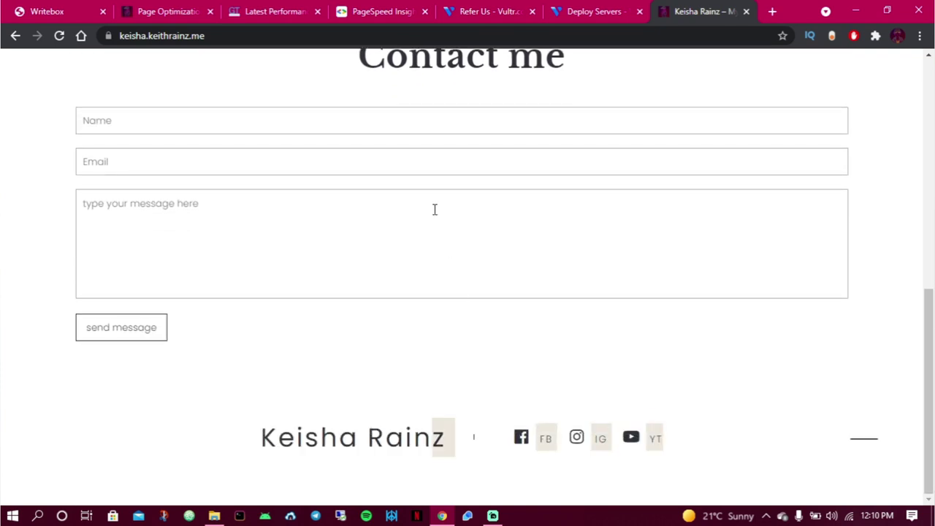
Turn on only HTML Minify in the Optimization Settings and save the changes.
{"action": "left_click", "coordinate": [168, 11]}
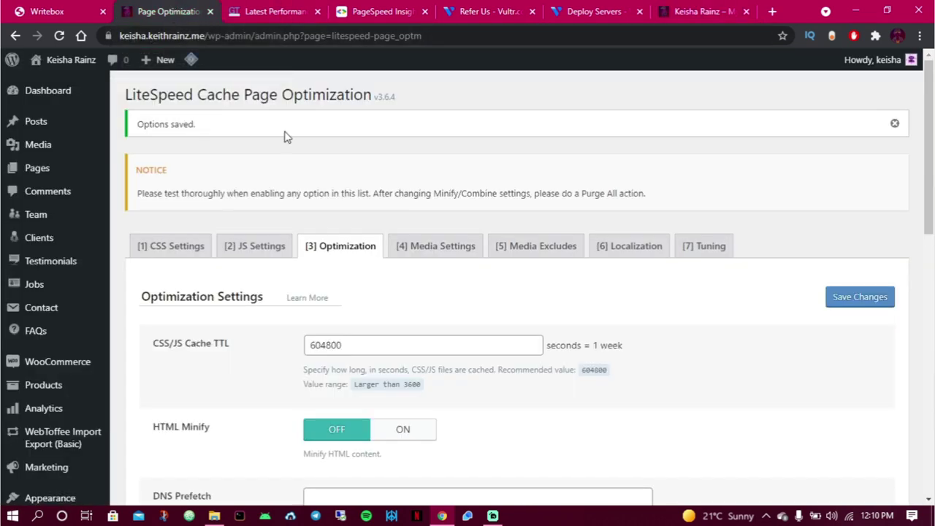
{"action": "scroll", "coordinate": [409, 366], "scroll_direction": "down", "scroll_amount": 3}
{"action": "left_click", "coordinate": [388, 227]}
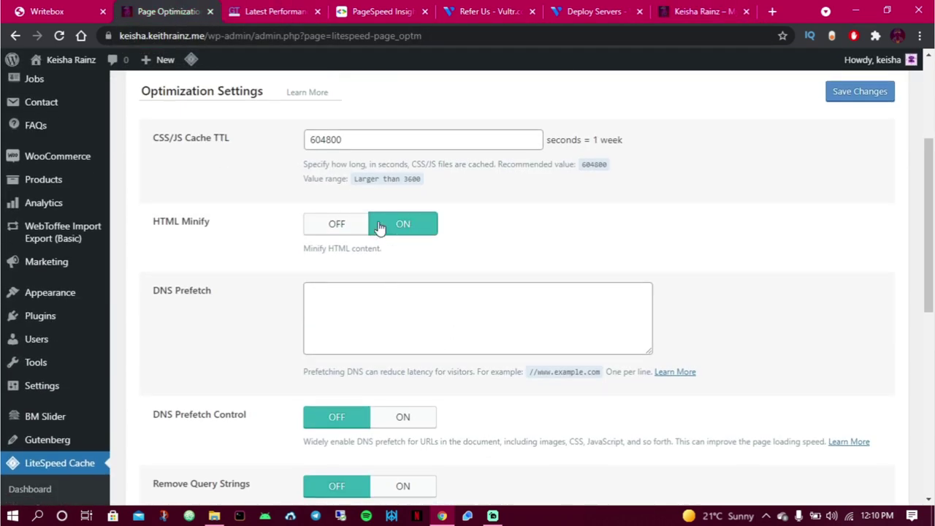
{"action": "scroll", "coordinate": [832, 161], "scroll_direction": "up", "scroll_amount": 2}
{"action": "left_click", "coordinate": [859, 230]}
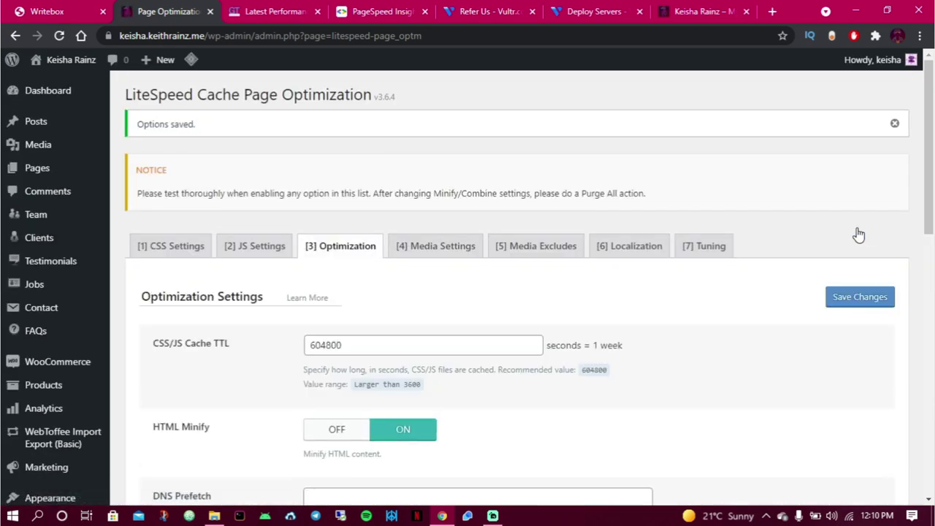
Reload the home page and check the contact form and footer with HTML Minify on.
{"action": "left_click", "coordinate": [700, 11]}
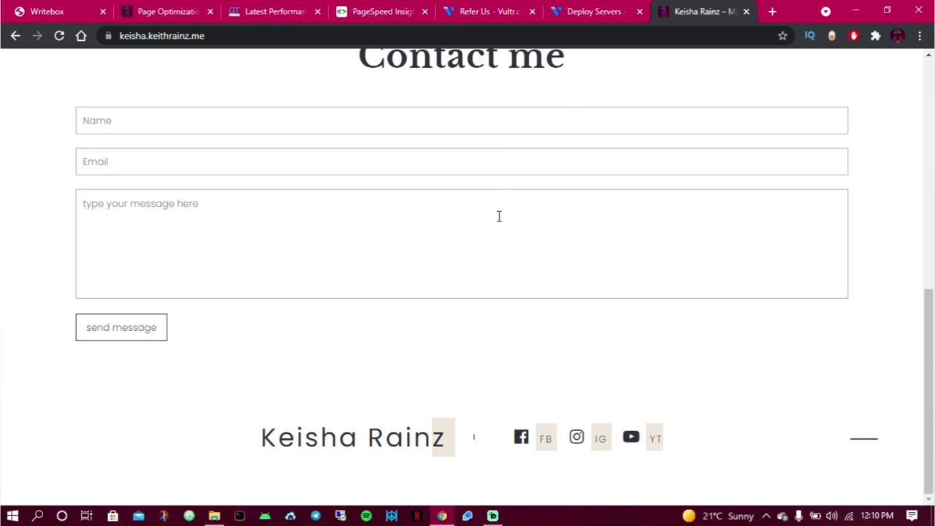
{"action": "key", "text": "F5"}
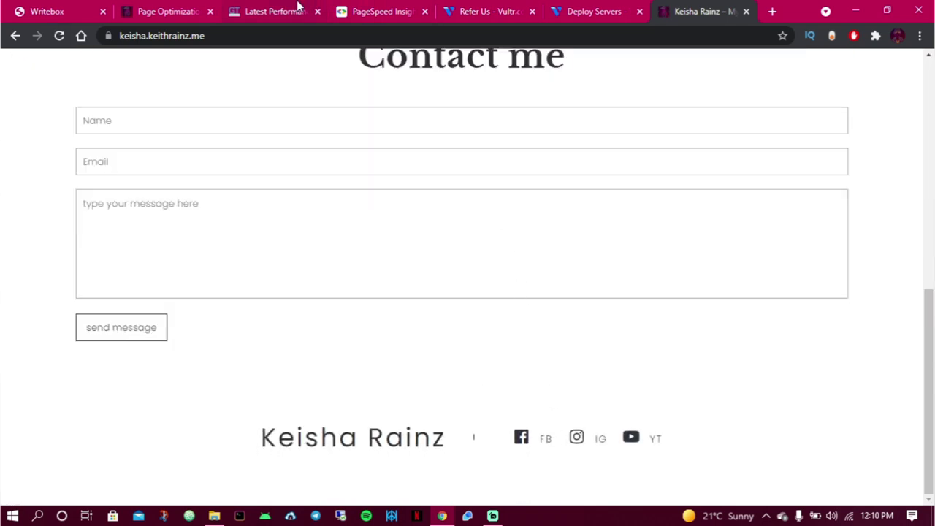
Turn on DNS Prefetch Control in LiteSpeed Cache's Optimization Settings and save the changes.
{"action": "left_click", "coordinate": [172, 8]}
{"action": "scroll", "coordinate": [389, 464], "scroll_direction": "down", "scroll_amount": 5}
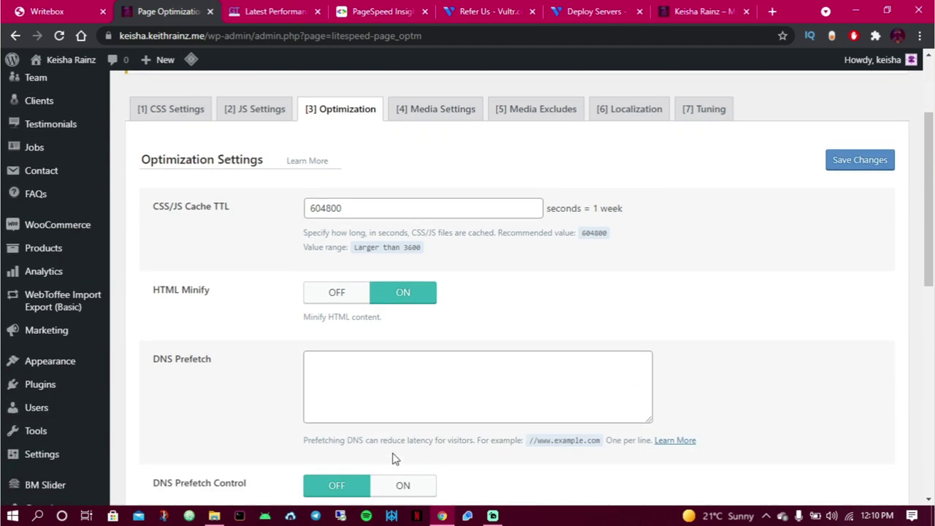
{"action": "left_click", "coordinate": [404, 281]}
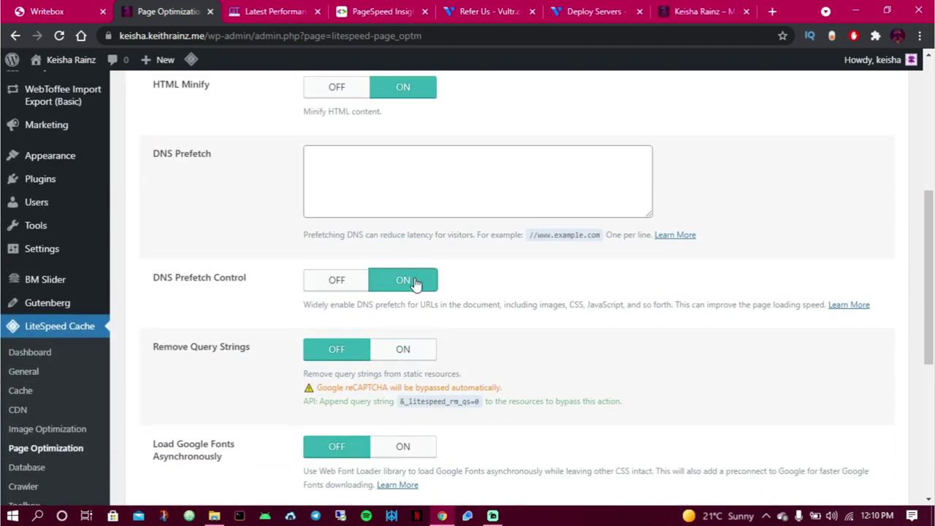
{"action": "scroll", "coordinate": [851, 219], "scroll_direction": "up", "scroll_amount": 4}
{"action": "left_click", "coordinate": [866, 231]}
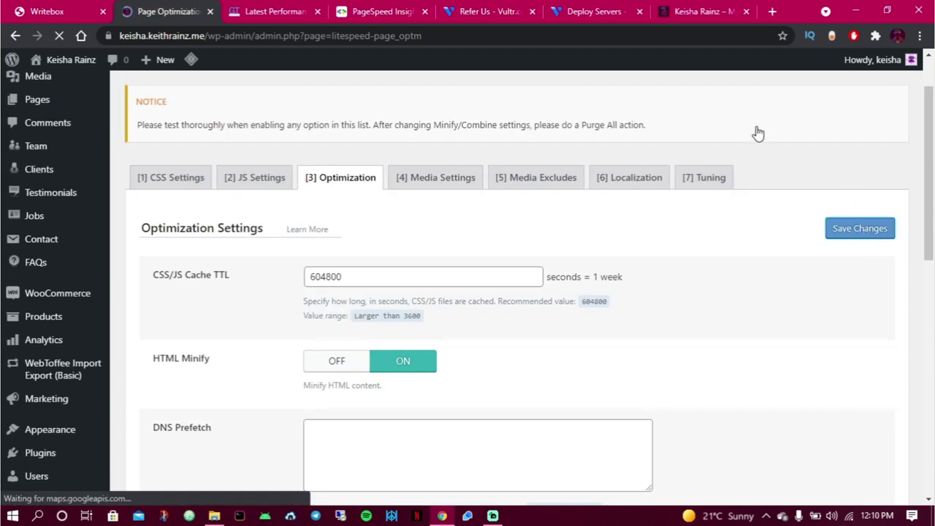
Reload the site's home page and check the footer's name and social links with DNS Prefetch Control on.
{"action": "left_click", "coordinate": [687, 11]}
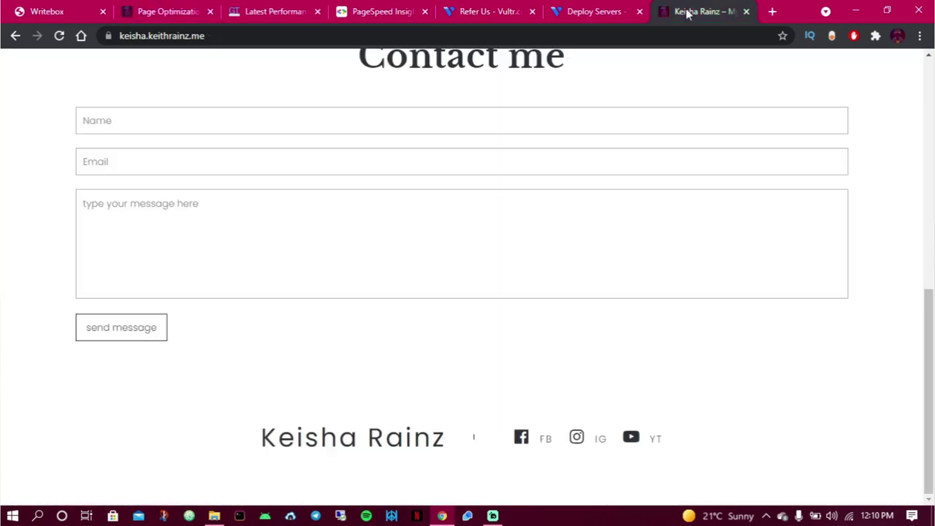
{"action": "left_click", "coordinate": [59, 35]}
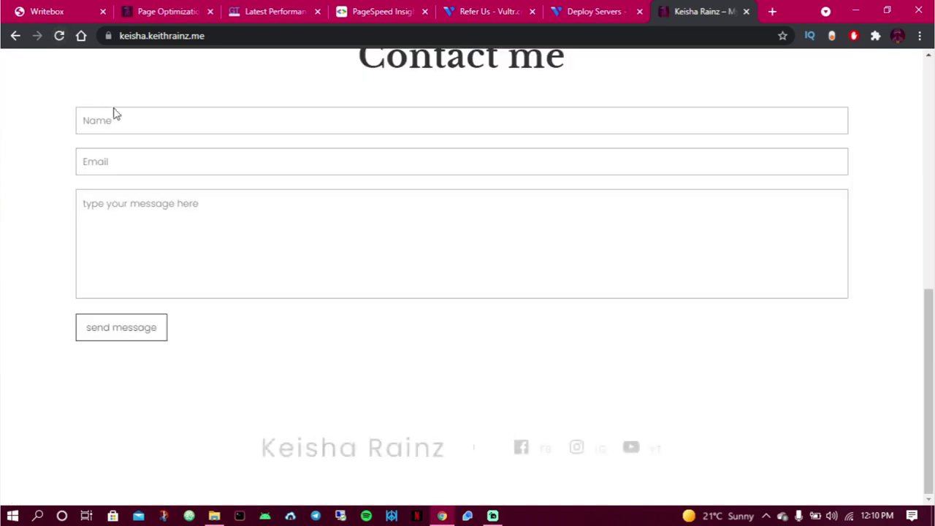
{"action": "left_click_drag", "start_coordinate": [692, 447], "coordinate": [281, 423]}
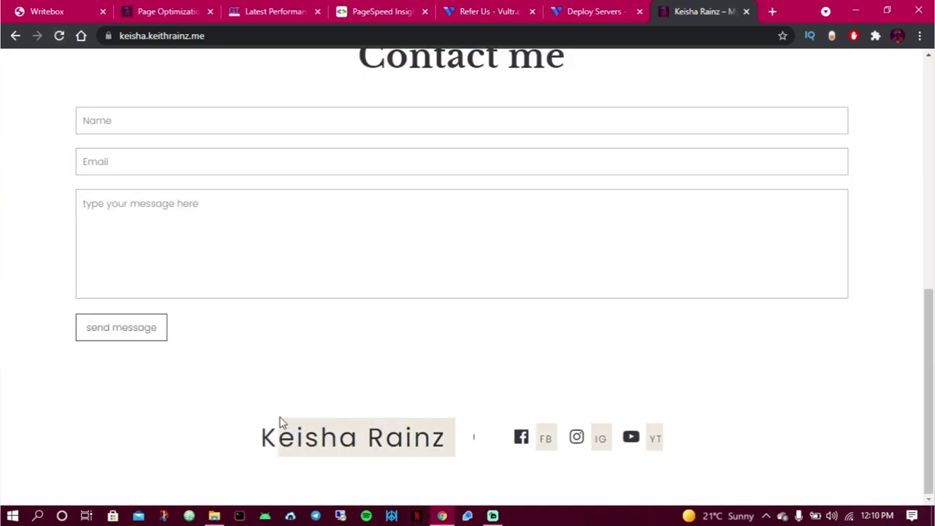
Turn on Remove Query Strings, save the changes, and reload the home page to check its footer.
{"action": "left_click", "coordinate": [141, 6]}
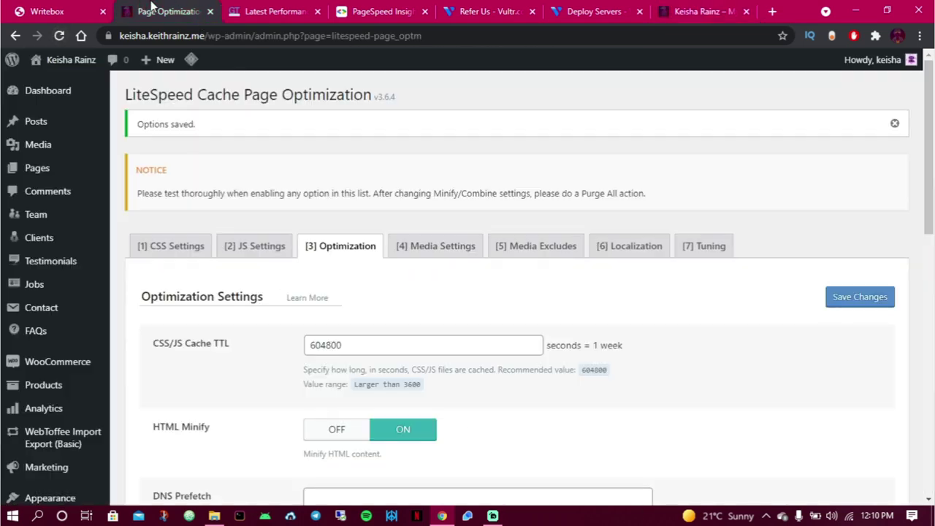
{"action": "scroll", "coordinate": [403, 253], "scroll_direction": "down", "scroll_amount": 3}
{"action": "scroll", "coordinate": [390, 322], "scroll_direction": "down", "scroll_amount": 2}
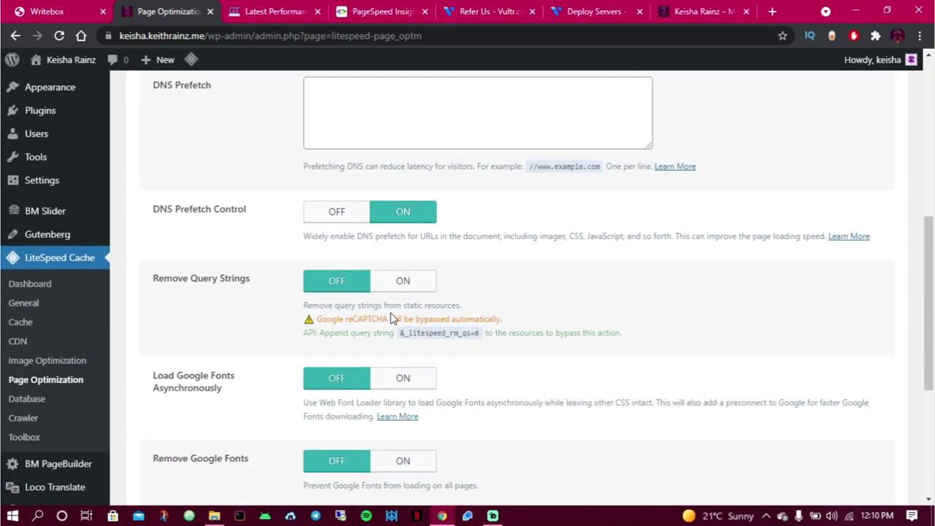
{"action": "left_click", "coordinate": [387, 287]}
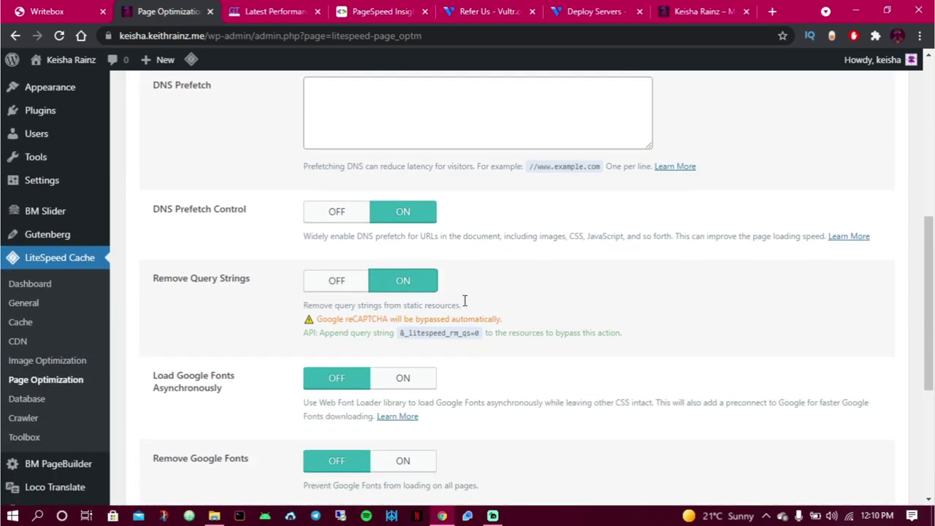
{"action": "scroll", "coordinate": [808, 348], "scroll_direction": "up", "scroll_amount": 5}
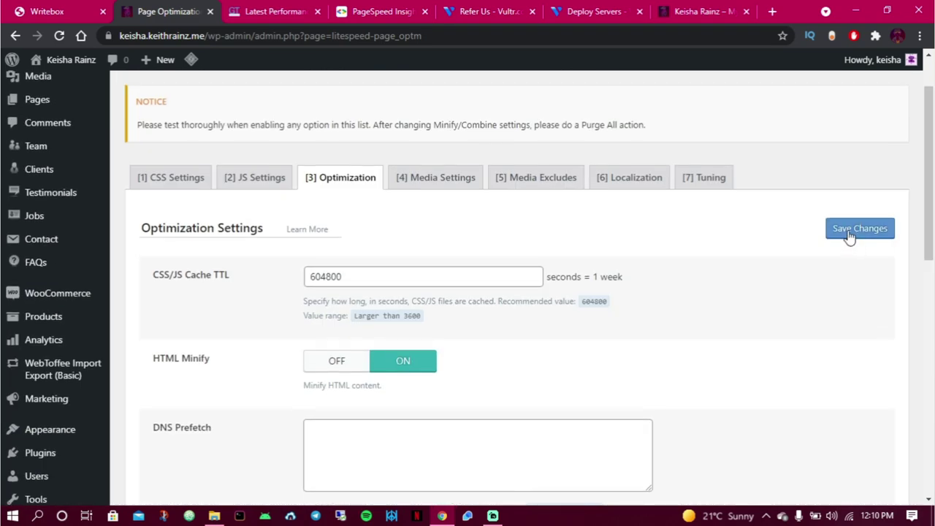
{"action": "left_click", "coordinate": [850, 232]}
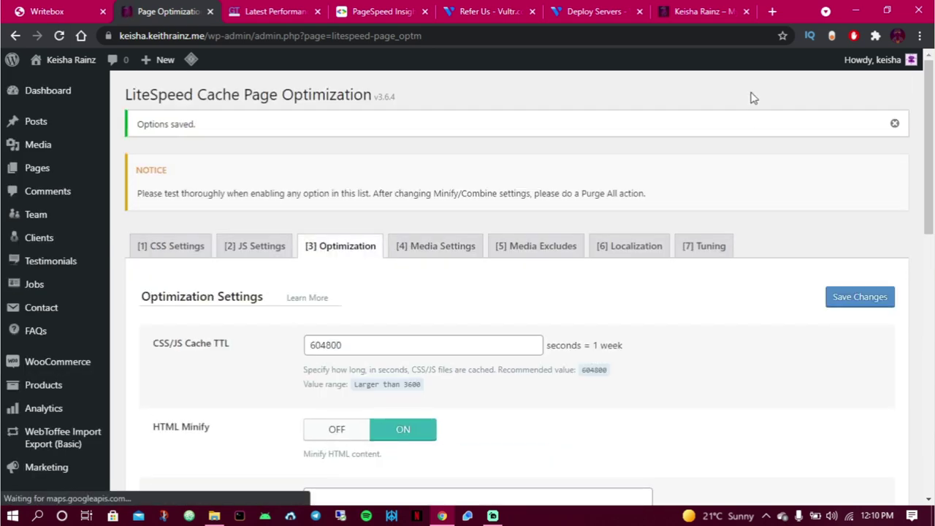
{"action": "left_click", "coordinate": [690, 11]}
{"action": "left_click", "coordinate": [59, 35]}
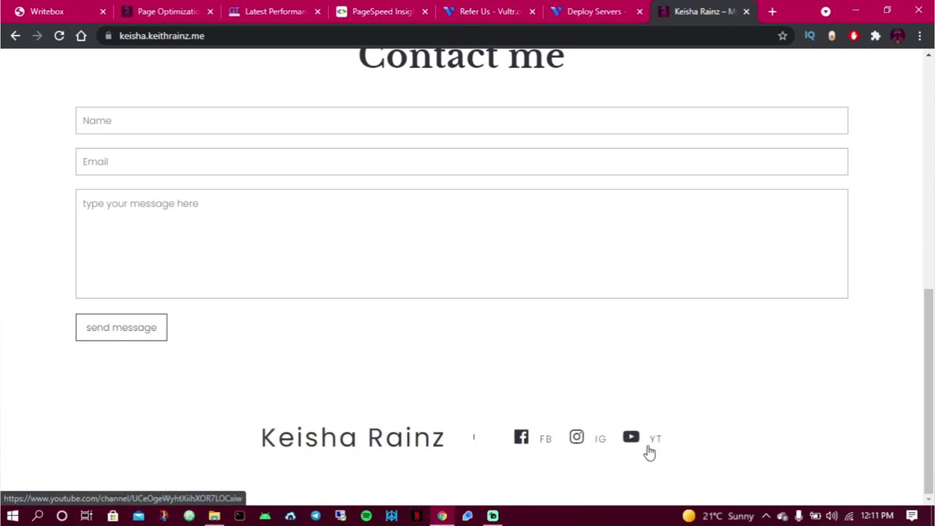
Turn on Load Google Fonts Asynchronously in the Optimization Settings and save the changes.
{"action": "left_click", "coordinate": [169, 11]}
{"action": "scroll", "coordinate": [302, 261], "scroll_direction": "down", "scroll_amount": 5}
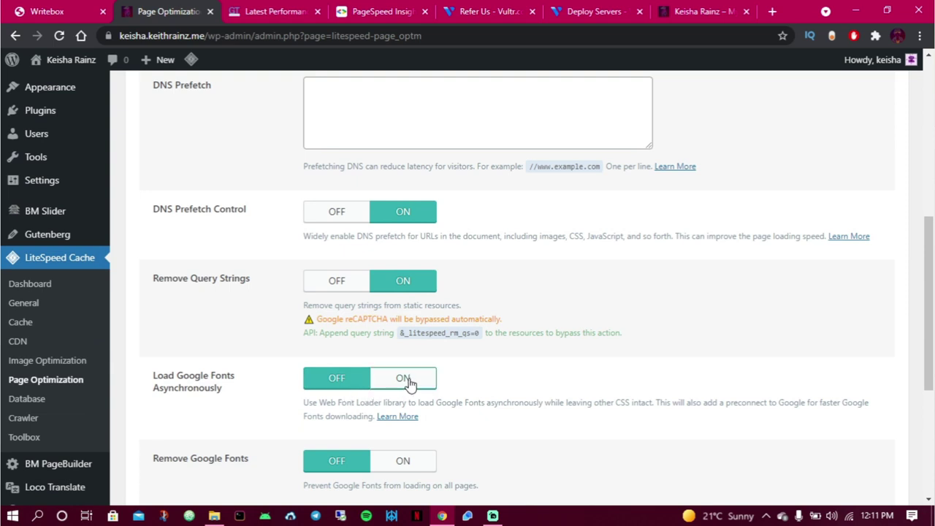
{"action": "scroll", "coordinate": [406, 384], "scroll_direction": "down", "scroll_amount": 1}
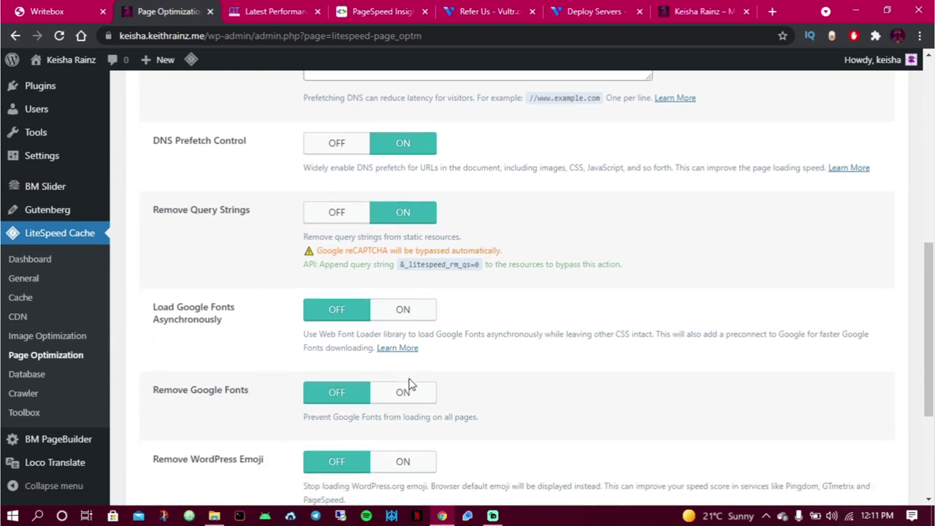
{"action": "left_click", "coordinate": [412, 322]}
{"action": "scroll", "coordinate": [902, 274], "scroll_direction": "up", "scroll_amount": 5}
{"action": "left_click", "coordinate": [857, 175]}
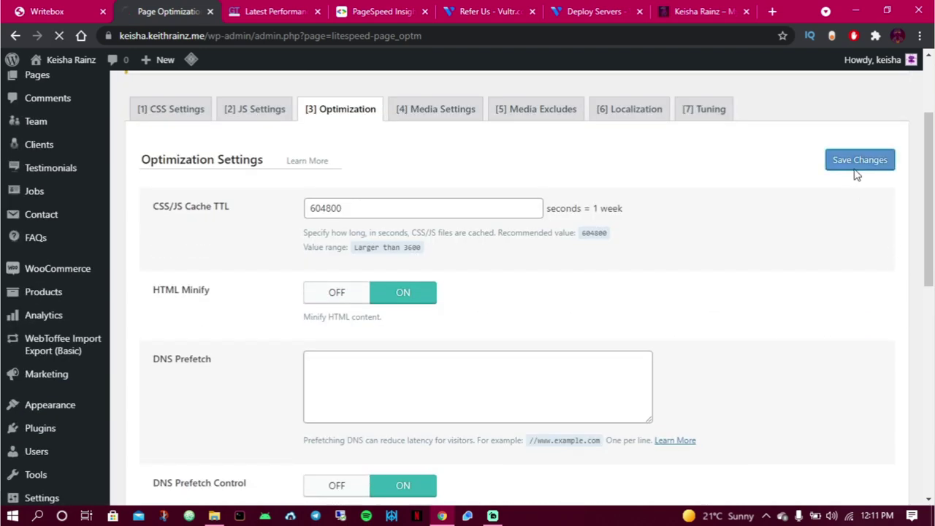
Reload the home page and check it from the footer up to the header with asynchronous Google Fonts on.
{"action": "left_click", "coordinate": [685, 6]}
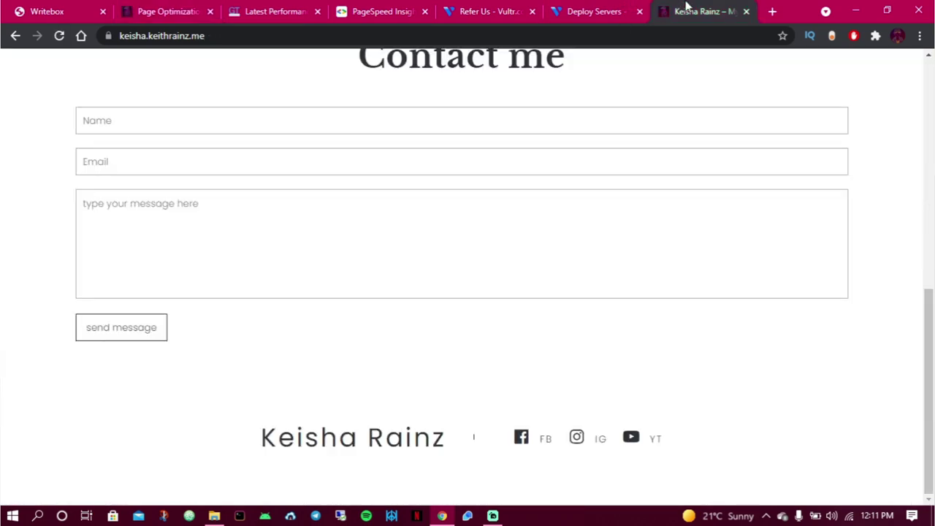
{"action": "left_click", "coordinate": [59, 35]}
{"action": "scroll", "coordinate": [178, 324], "scroll_direction": "up", "scroll_amount": 6}
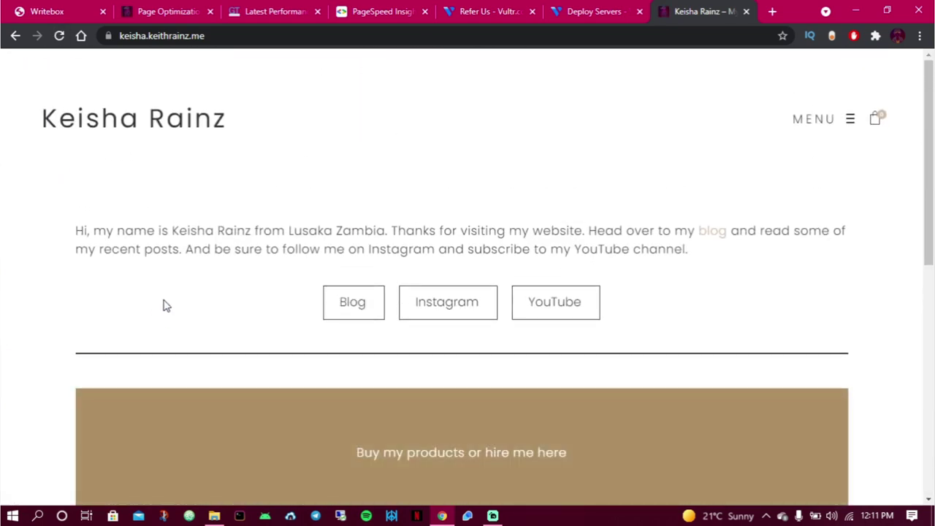
Turn on Remove WordPress Emoji and Remove Noscript Tag in the Optimization Settings and save the changes.
{"action": "left_click", "coordinate": [274, 11]}
{"action": "left_click", "coordinate": [183, 9]}
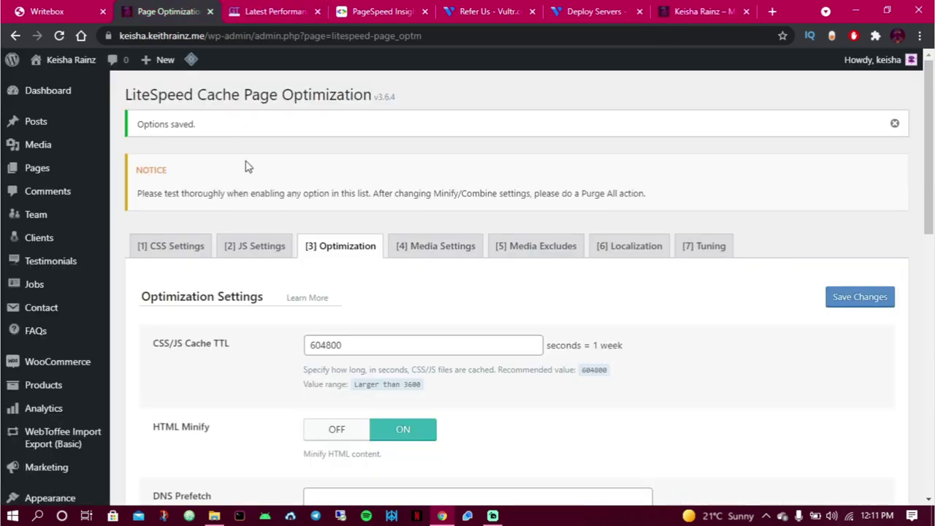
{"action": "scroll", "coordinate": [413, 361], "scroll_direction": "down", "scroll_amount": 6}
{"action": "scroll", "coordinate": [417, 361], "scroll_direction": "down", "scroll_amount": 4}
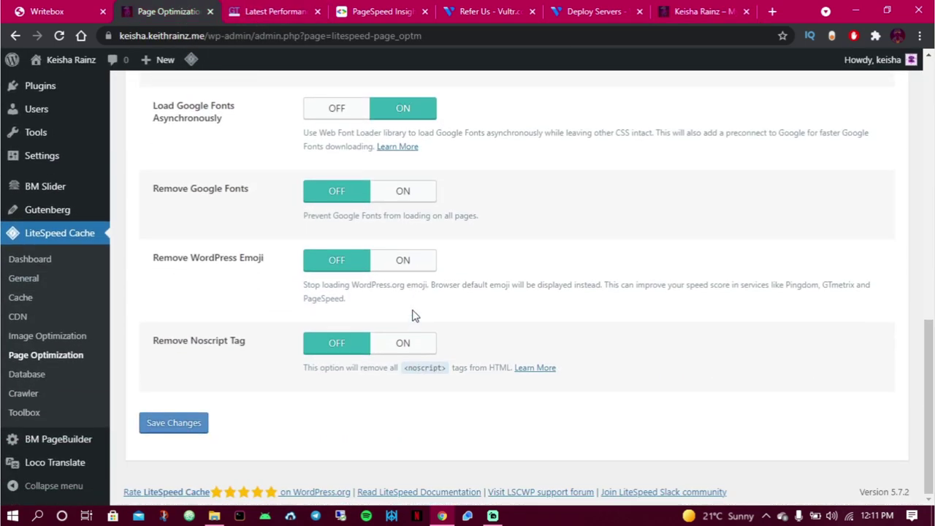
{"action": "left_click", "coordinate": [403, 263]}
{"action": "left_click", "coordinate": [404, 344]}
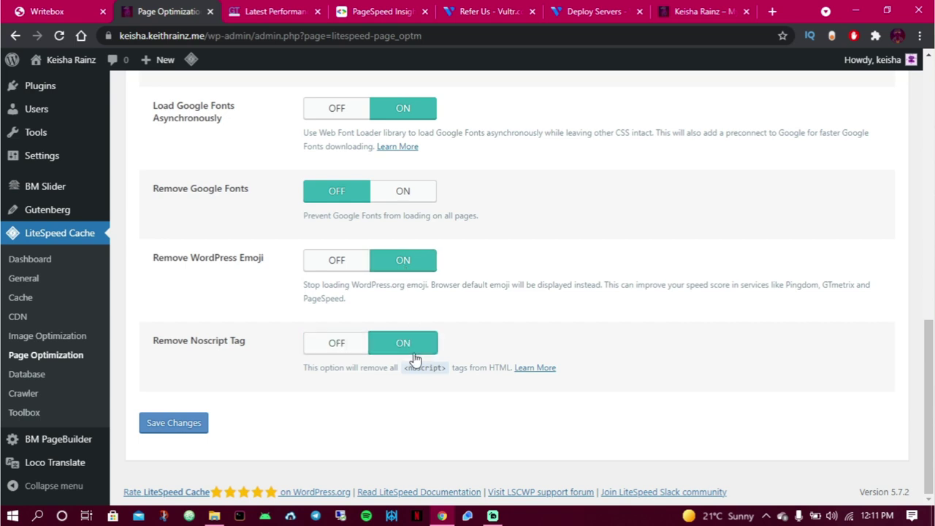
{"action": "left_click", "coordinate": [141, 430]}
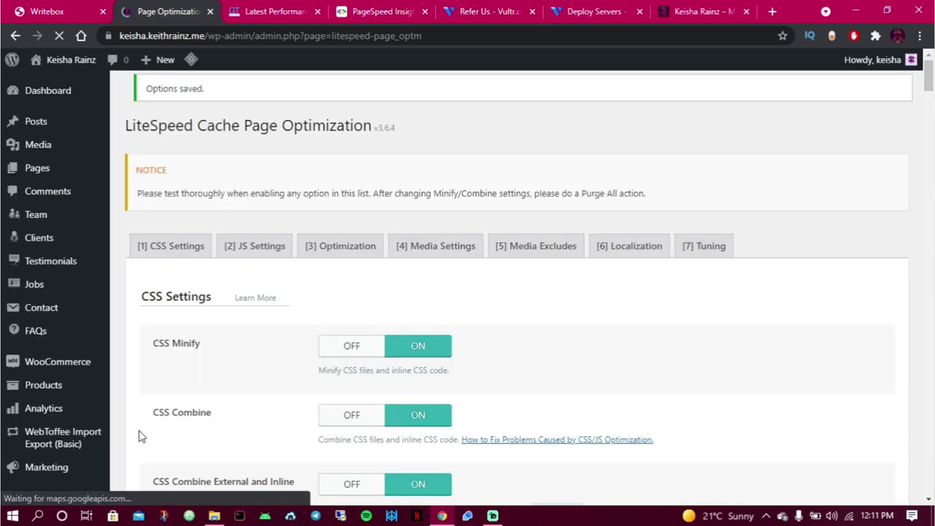
Reload the home page and check its content, contact form and footer with emoji and noscript removal on.
{"action": "left_click", "coordinate": [680, 7]}
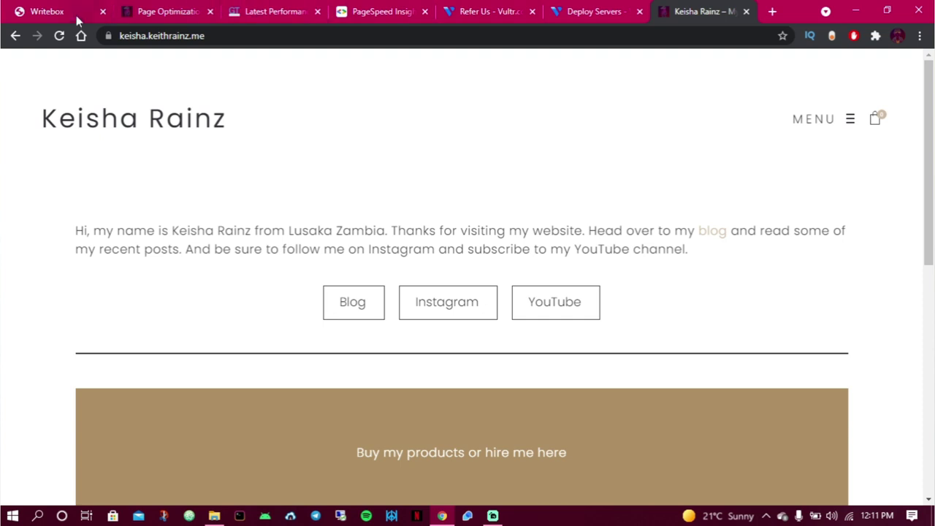
{"action": "left_click", "coordinate": [64, 34]}
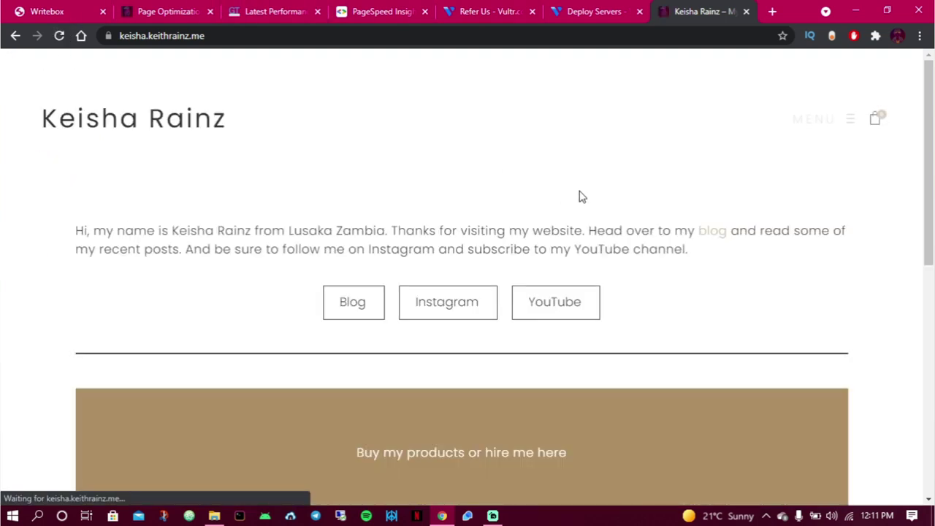
{"action": "scroll", "coordinate": [581, 196], "scroll_direction": "down", "scroll_amount": 3}
{"action": "scroll", "coordinate": [580, 193], "scroll_direction": "down", "scroll_amount": 4}
{"action": "scroll", "coordinate": [580, 192], "scroll_direction": "up", "scroll_amount": 4}
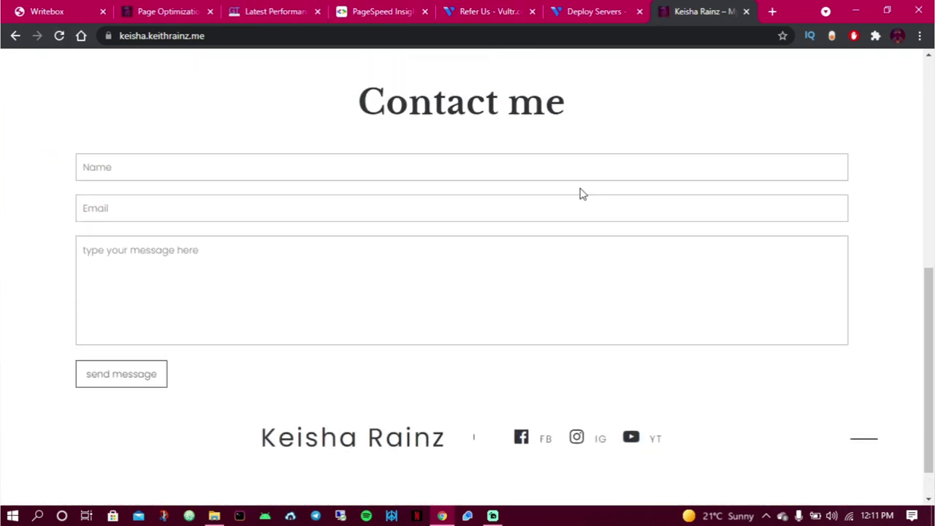
Turn on Lazy Load Images and Responsive Placeholder in LiteSpeed Cache's Media Settings.
{"action": "left_click", "coordinate": [193, 8]}
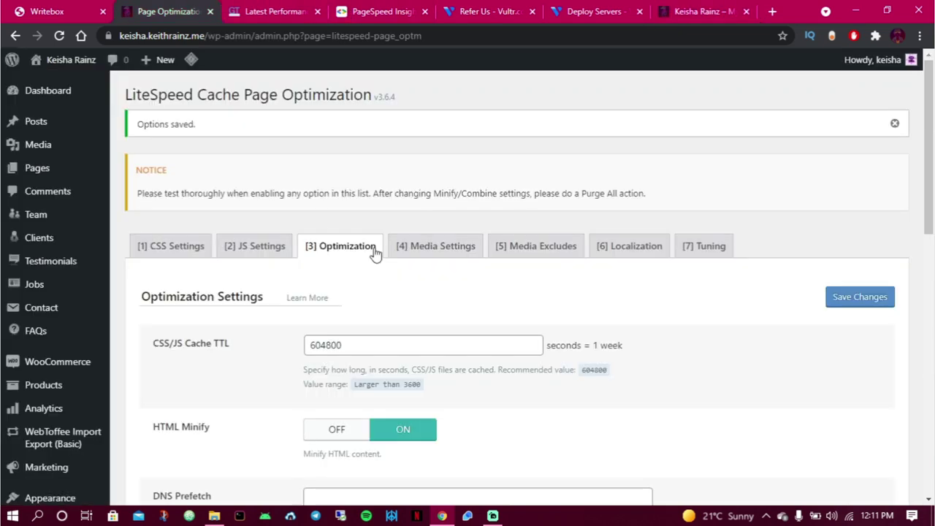
{"action": "left_click", "coordinate": [428, 250]}
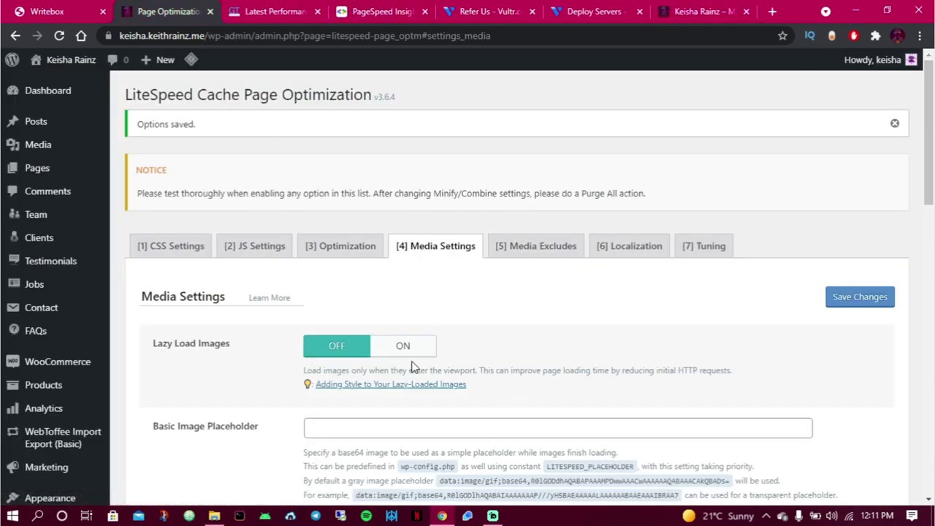
{"action": "left_click", "coordinate": [395, 351]}
{"action": "scroll", "coordinate": [391, 357], "scroll_direction": "down", "scroll_amount": 3}
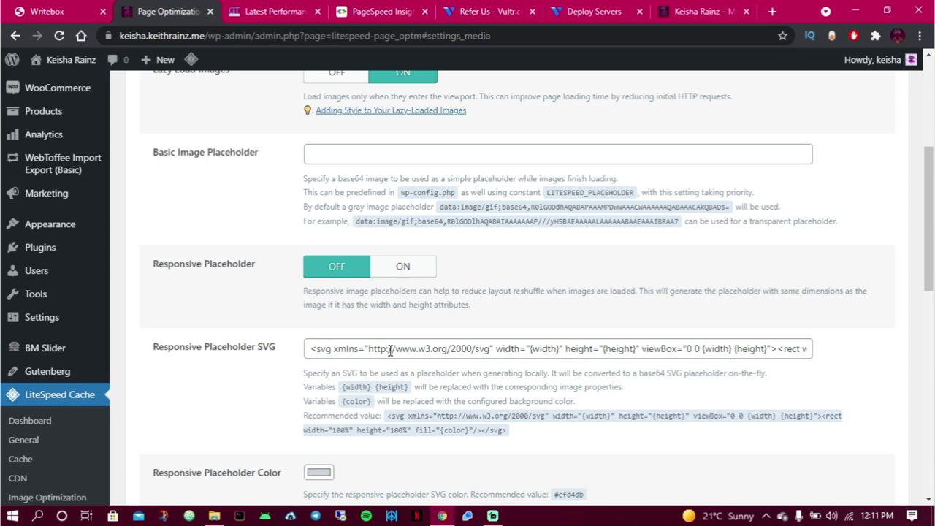
{"action": "left_click", "coordinate": [403, 271]}
{"action": "scroll", "coordinate": [348, 325], "scroll_direction": "down", "scroll_amount": 3}
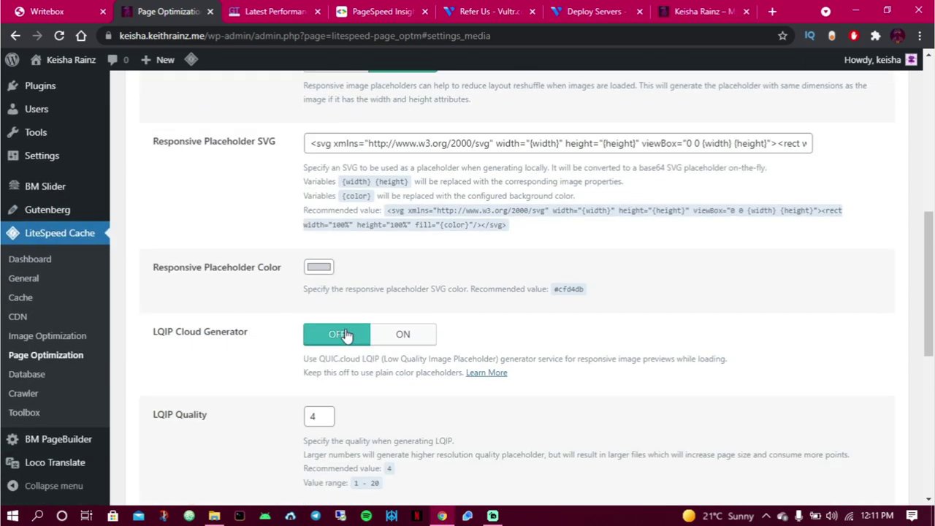
Keep Generate LQIP In Background on, turn on Lazy Load Iframes and Inline Lazy Load Images Library, and save the Media Settings.
{"action": "scroll", "coordinate": [366, 343], "scroll_direction": "down", "scroll_amount": 3}
{"action": "scroll", "coordinate": [365, 342], "scroll_direction": "down", "scroll_amount": 3}
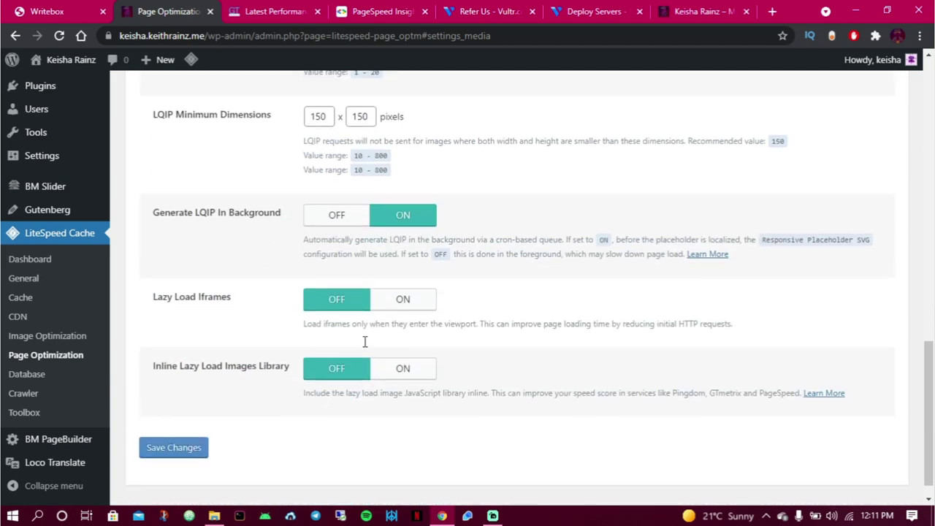
{"action": "left_click", "coordinate": [331, 219]}
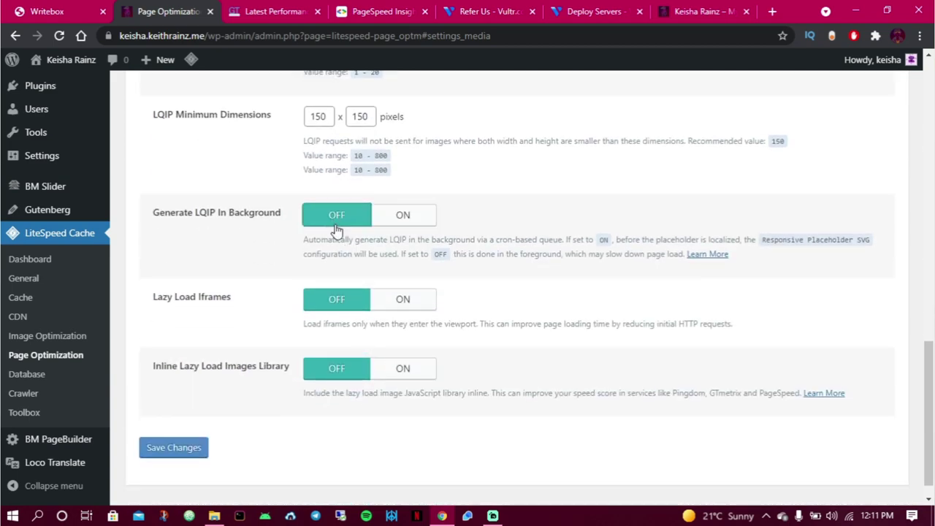
{"action": "left_click", "coordinate": [383, 220]}
{"action": "left_click", "coordinate": [404, 302]}
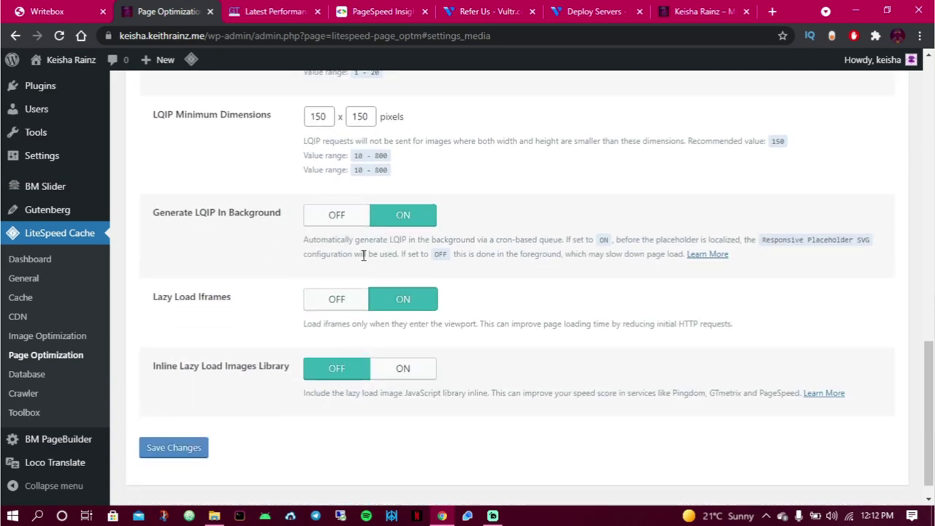
{"action": "left_click", "coordinate": [418, 374]}
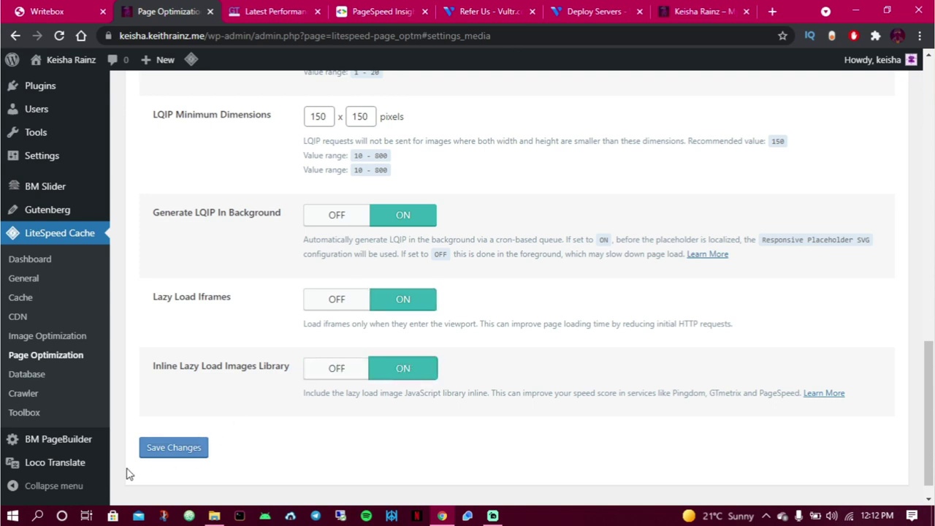
{"action": "left_click", "coordinate": [168, 453]}
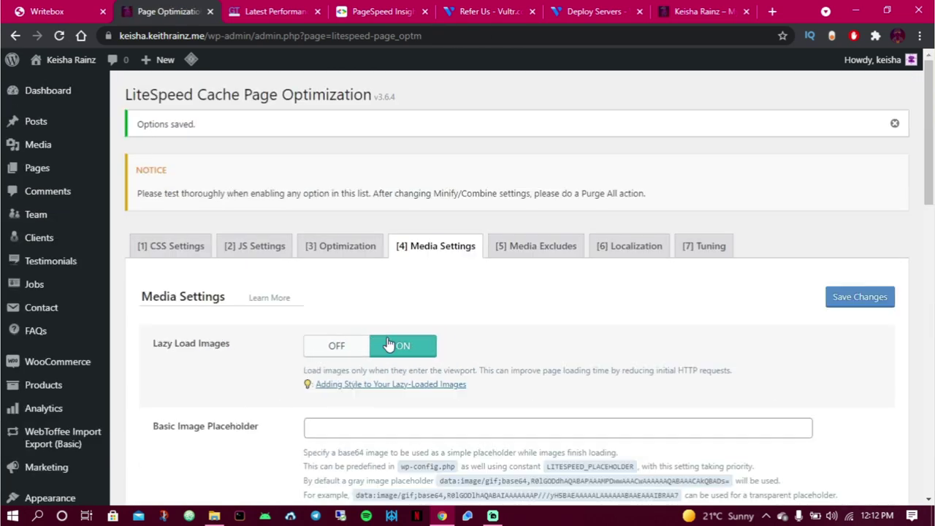
Review the Media Excludes options for lazy-loaded images.
{"action": "left_click", "coordinate": [546, 247]}
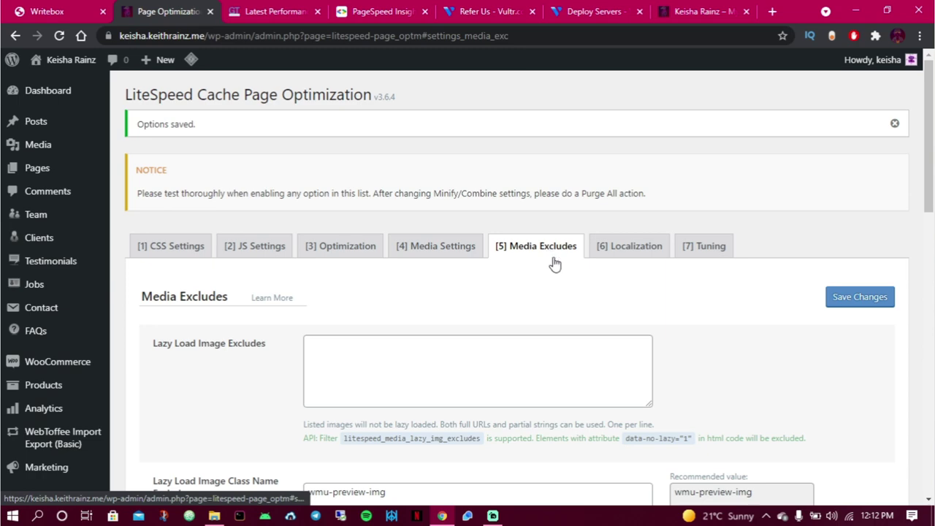
{"action": "scroll", "coordinate": [581, 297], "scroll_direction": "down", "scroll_amount": 2}
{"action": "scroll", "coordinate": [581, 294], "scroll_direction": "up", "scroll_amount": 3}
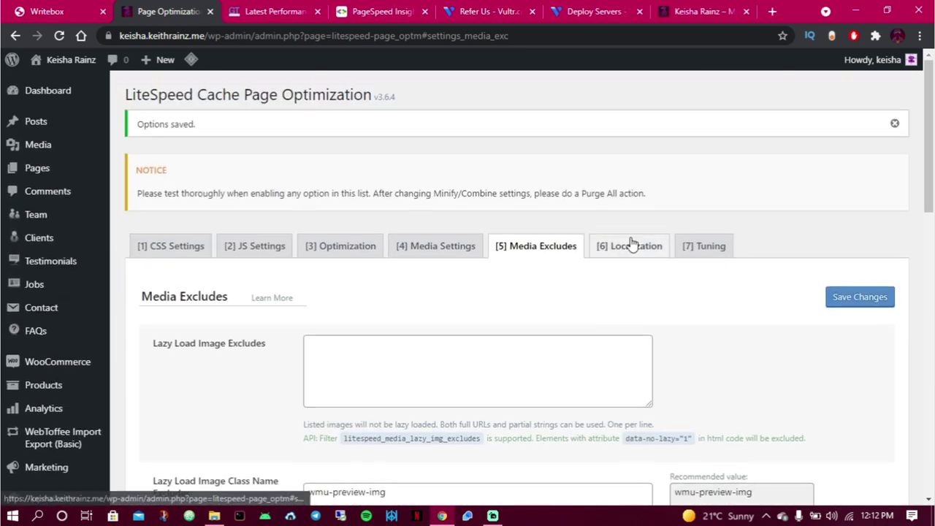
{"action": "left_click", "coordinate": [631, 245]}
{"action": "left_click", "coordinate": [545, 247]}
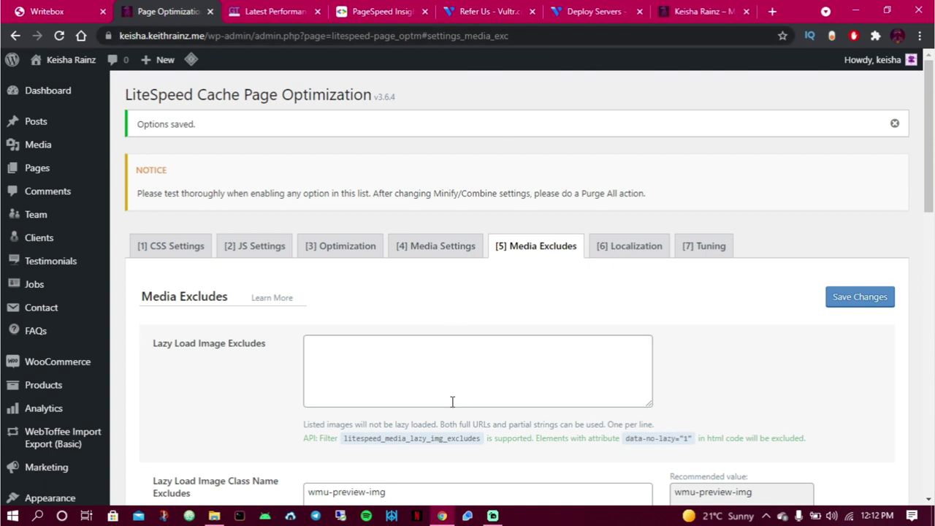
{"action": "left_click", "coordinate": [411, 374]}
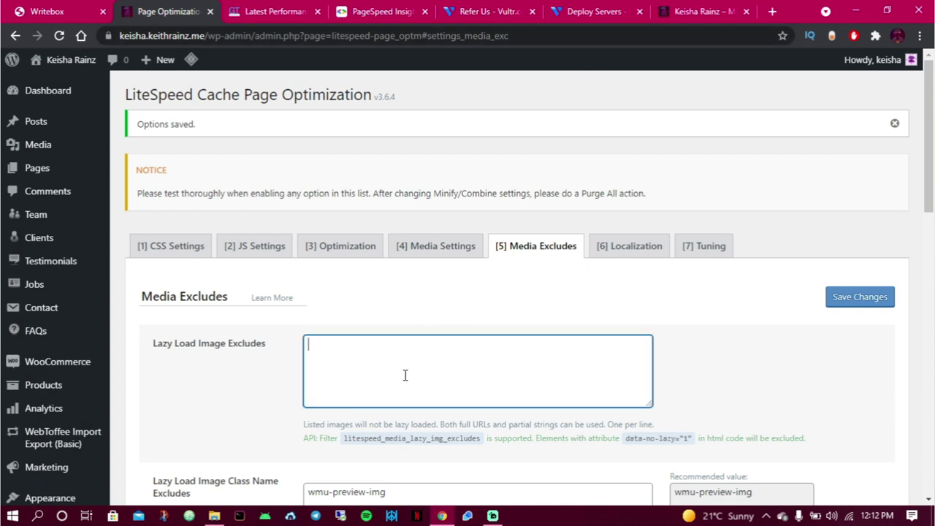
Turn on Gravatar Cache, Gravatar Cache Cron and Localize Resources in the Localization Settings, and save the changes.
{"action": "left_click", "coordinate": [641, 249]}
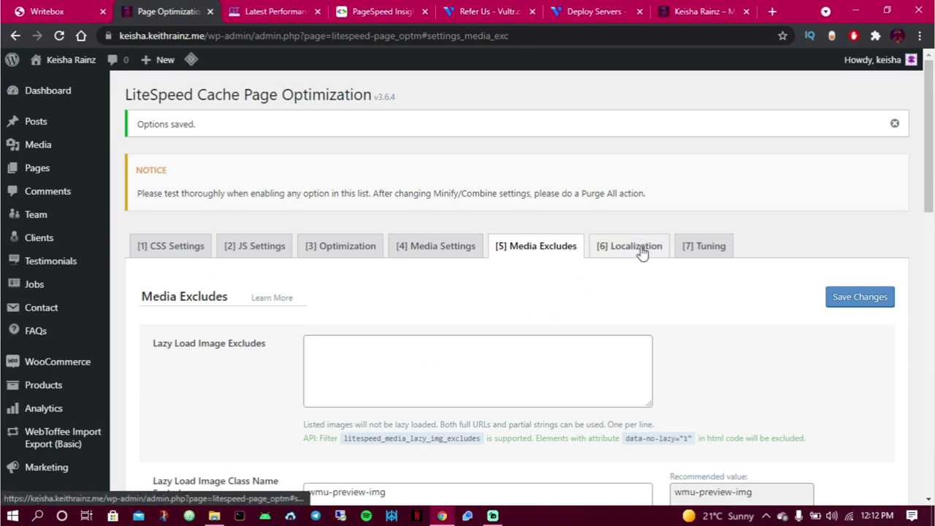
{"action": "left_click", "coordinate": [409, 348]}
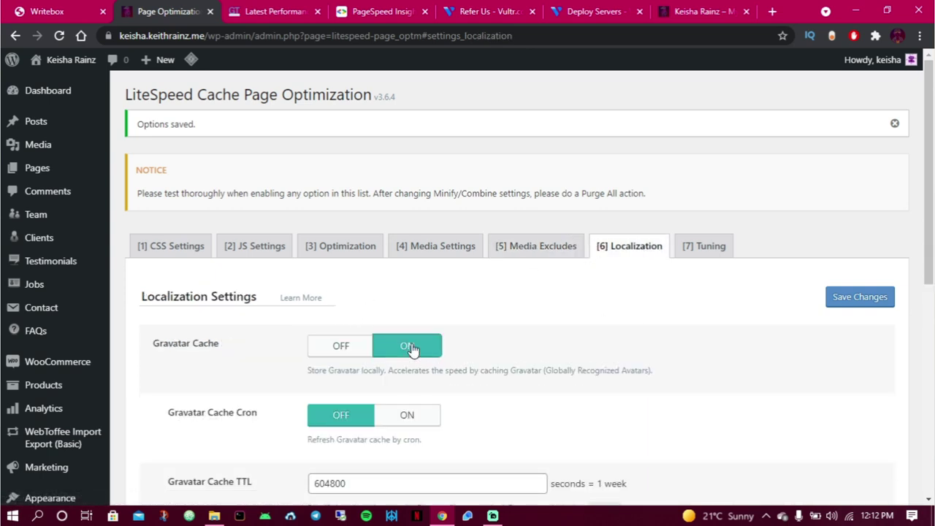
{"action": "scroll", "coordinate": [411, 322], "scroll_direction": "down", "scroll_amount": 2}
{"action": "left_click", "coordinate": [411, 291]}
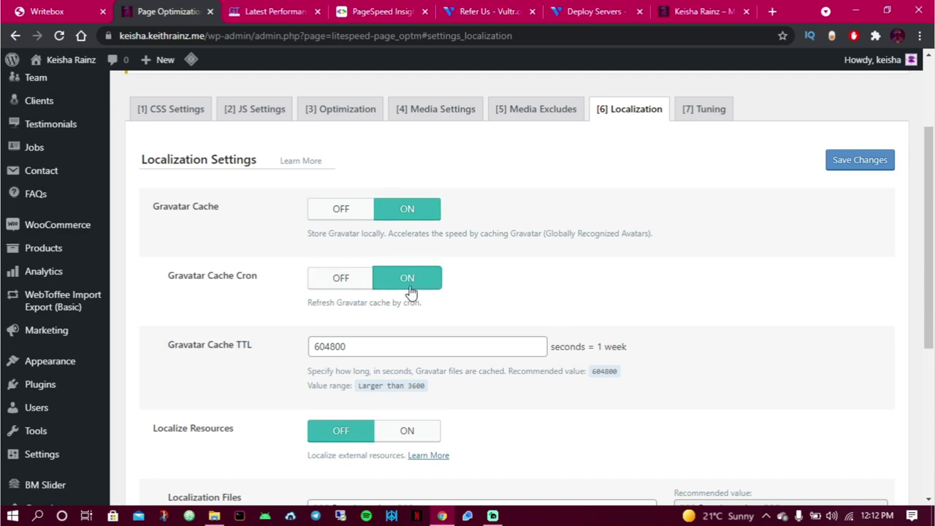
{"action": "scroll", "coordinate": [409, 366], "scroll_direction": "down", "scroll_amount": 2}
{"action": "left_click", "coordinate": [415, 293]}
{"action": "scroll", "coordinate": [417, 288], "scroll_direction": "down", "scroll_amount": 2}
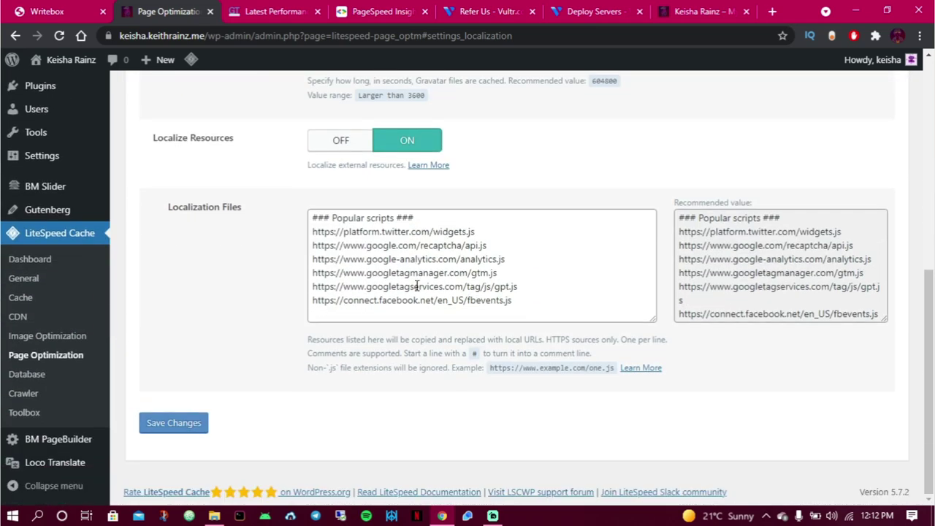
{"action": "left_click", "coordinate": [155, 424]}
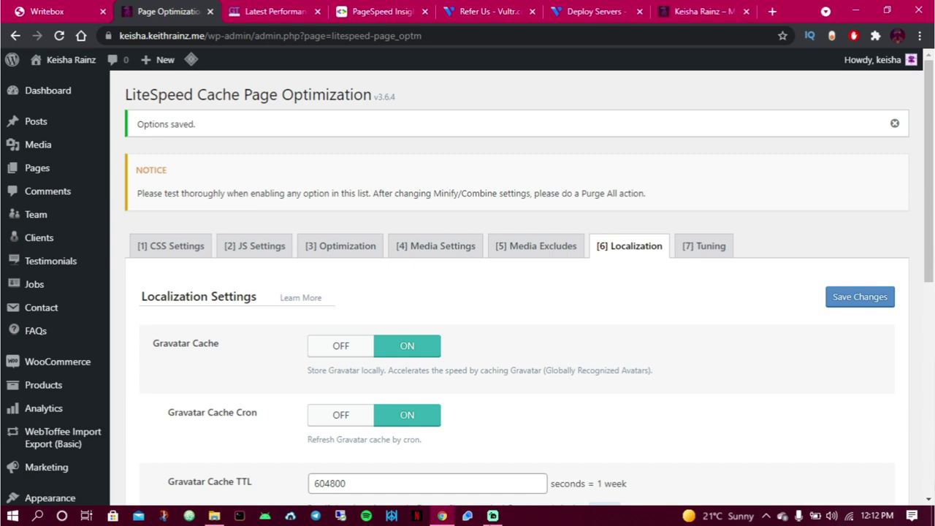
Look through the Tuning Settings, from CSS Excludes down to the URI and role excludes.
{"action": "left_click", "coordinate": [681, 248]}
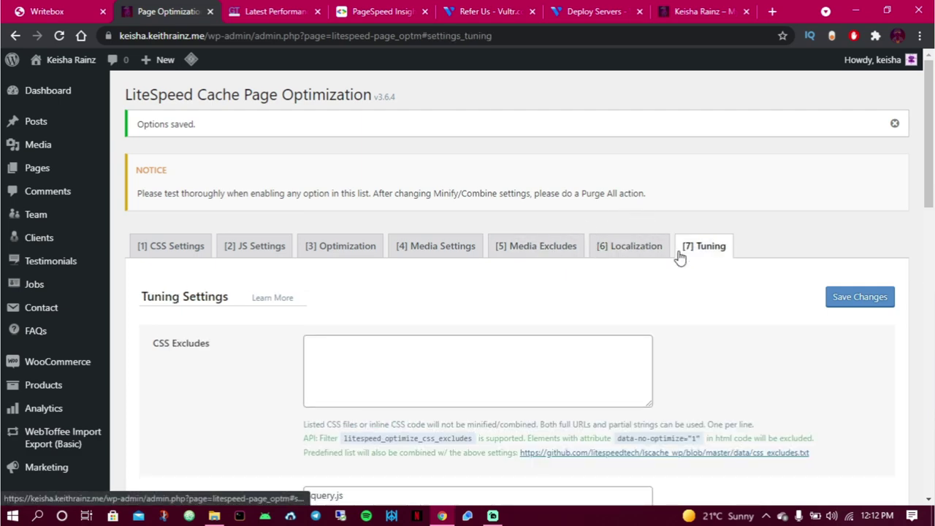
{"action": "scroll", "coordinate": [432, 255], "scroll_direction": "down", "scroll_amount": 12}
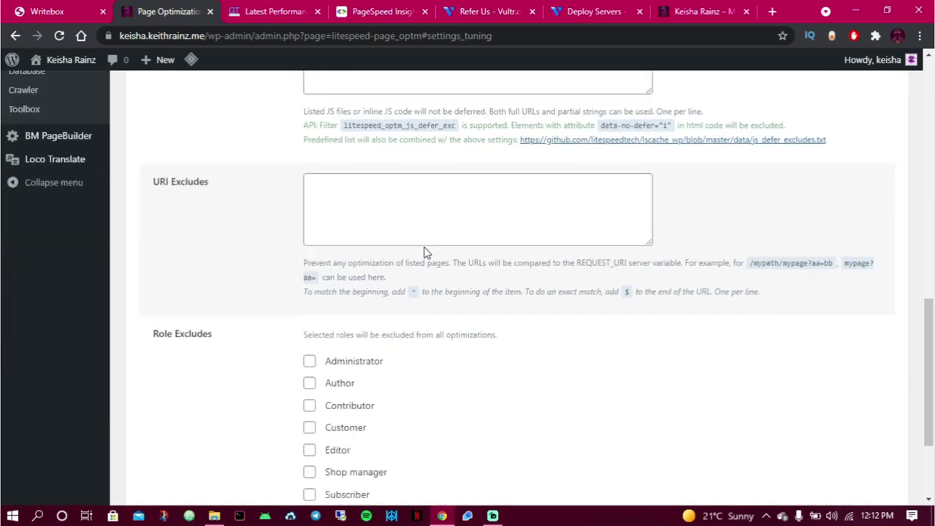
{"action": "scroll", "coordinate": [426, 253], "scroll_direction": "down", "scroll_amount": 2}
{"action": "scroll", "coordinate": [426, 250], "scroll_direction": "up", "scroll_amount": 14}
Reload the home page and check its content, contact form and footer with the localization options on.
{"action": "left_click", "coordinate": [738, 9]}
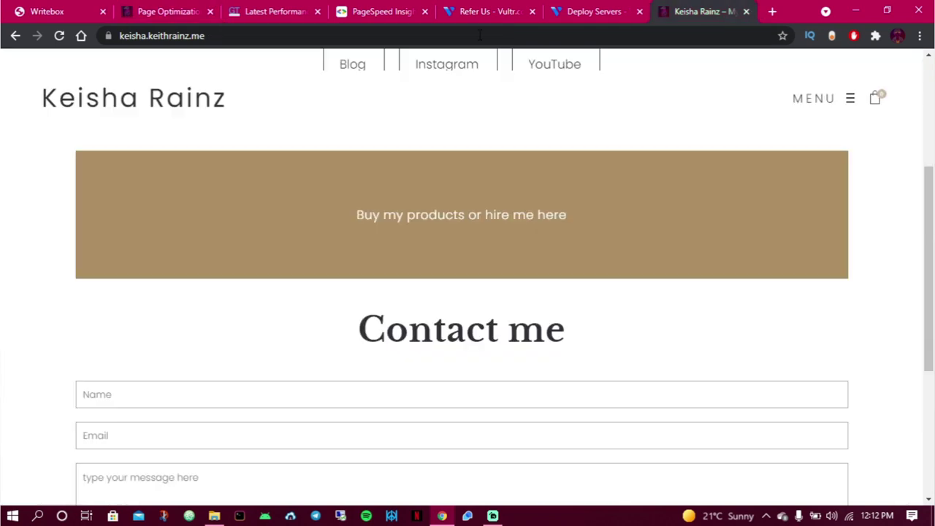
{"action": "left_click", "coordinate": [61, 36]}
{"action": "scroll", "coordinate": [750, 228], "scroll_direction": "down", "scroll_amount": 3}
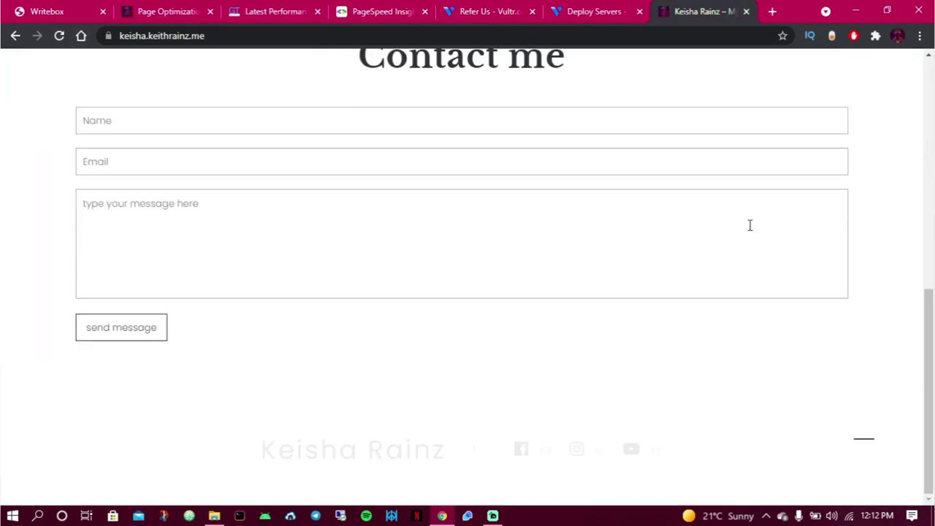
{"action": "scroll", "coordinate": [749, 223], "scroll_direction": "up", "scroll_amount": 10}
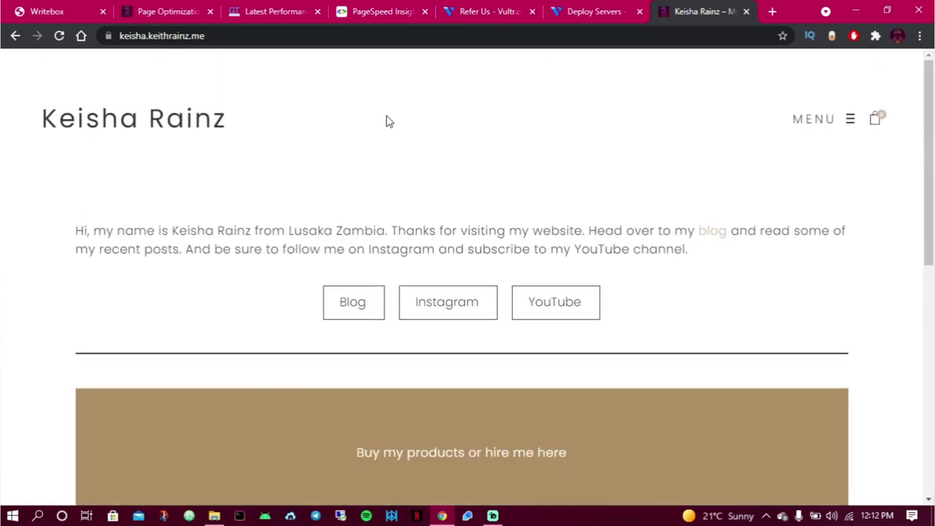
Review the CSS, JS and JS Deferred Excludes lists in the Tuning Settings.
{"action": "left_click", "coordinate": [182, 7]}
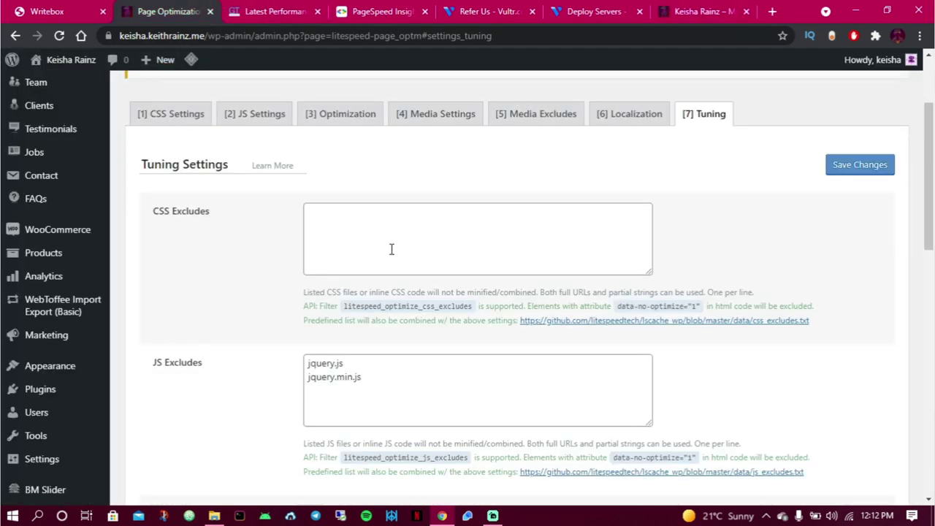
{"action": "scroll", "coordinate": [391, 245], "scroll_direction": "down", "scroll_amount": 5}
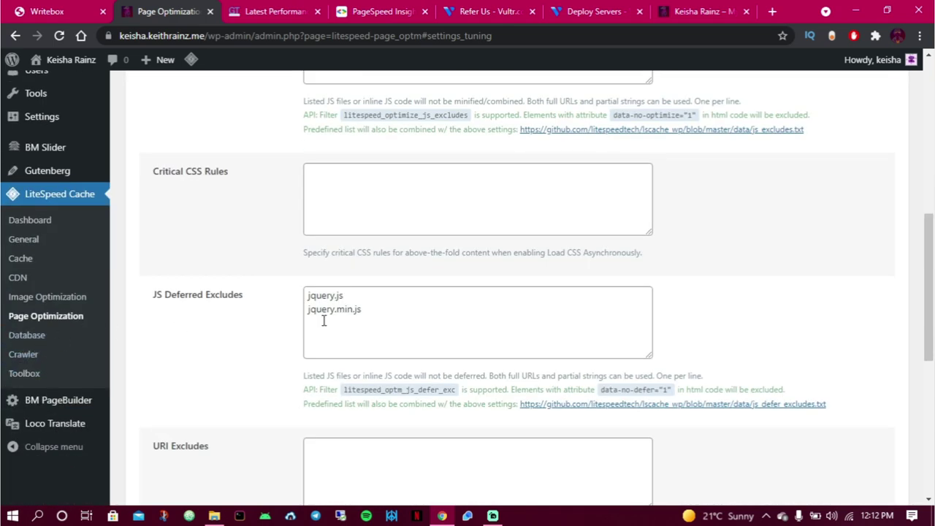
{"action": "scroll", "coordinate": [327, 290], "scroll_direction": "up", "scroll_amount": 4}
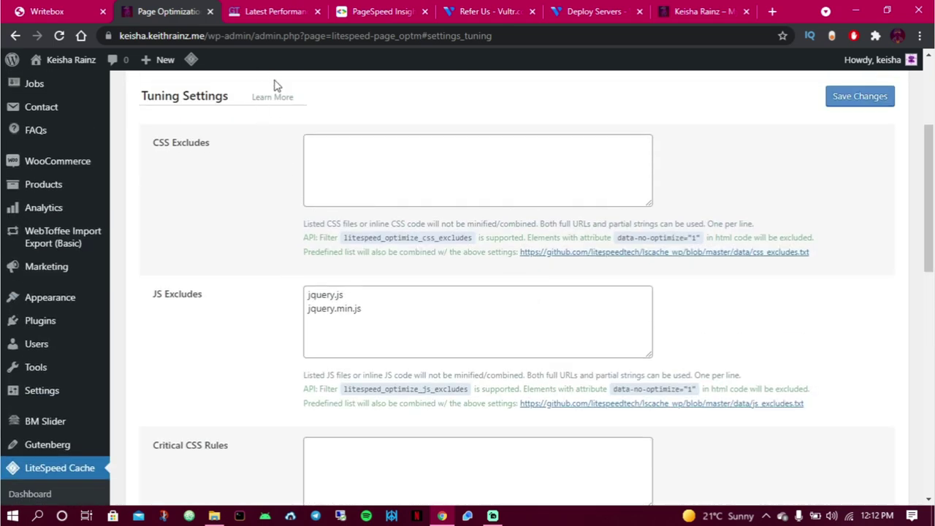
Start a GTmetrix re-test of the home page and open the earlier report in a separate browser tab.
{"action": "left_click", "coordinate": [274, 11]}
{"action": "scroll", "coordinate": [932, 126], "scroll_direction": "up", "scroll_amount": 6}
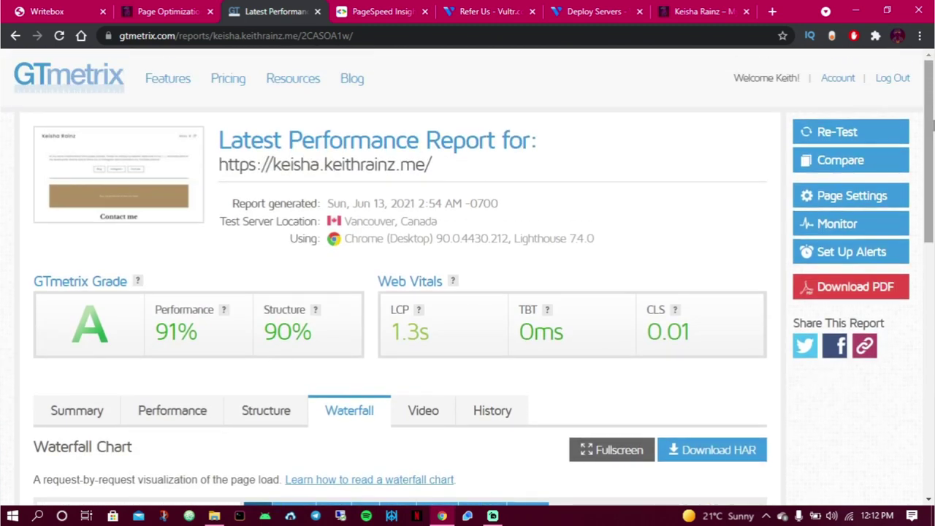
{"action": "left_click", "coordinate": [821, 130]}
{"action": "right_click", "coordinate": [821, 130]}
{"action": "left_click", "coordinate": [829, 135]}
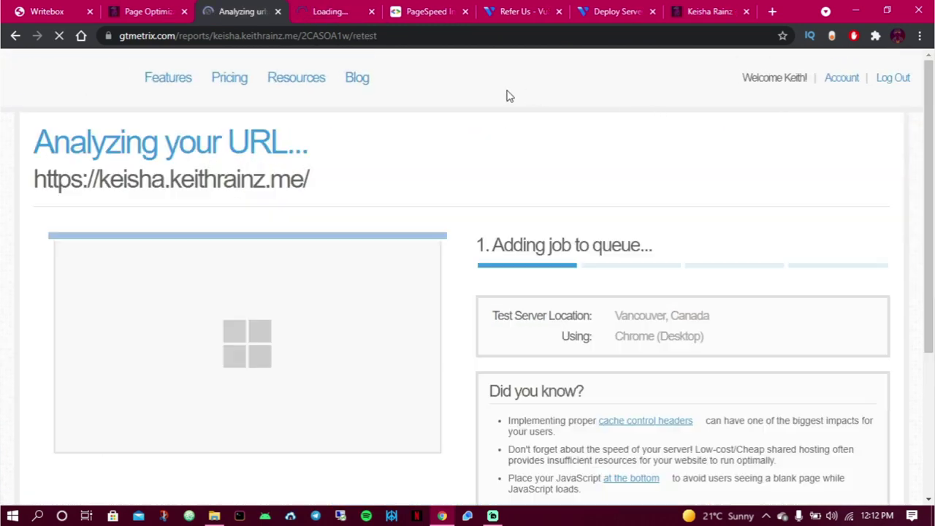
Open developers.google.com/speed/pagespeed/insights in place of the Vultr referral page, keeping the earlier PageSpeed Insights result open.
{"action": "left_click", "coordinate": [419, 13]}
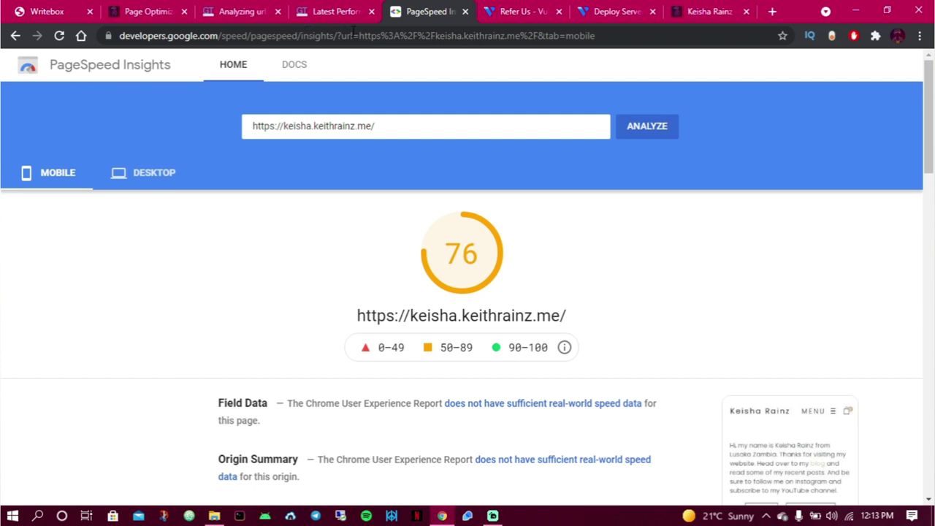
{"action": "left_click_drag", "start_coordinate": [336, 36], "coordinate": [13, 58]}
{"action": "key", "text": "ctrl+c"}
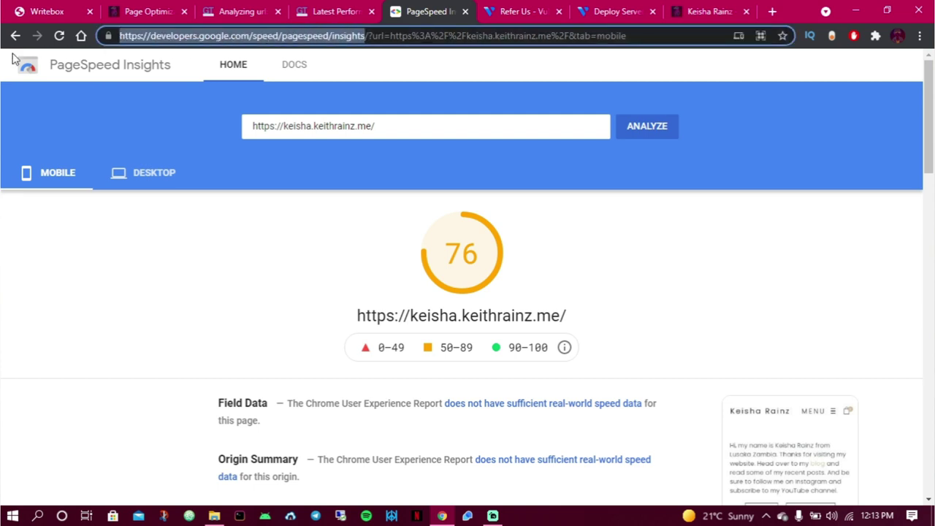
{"action": "left_click", "coordinate": [528, 8]}
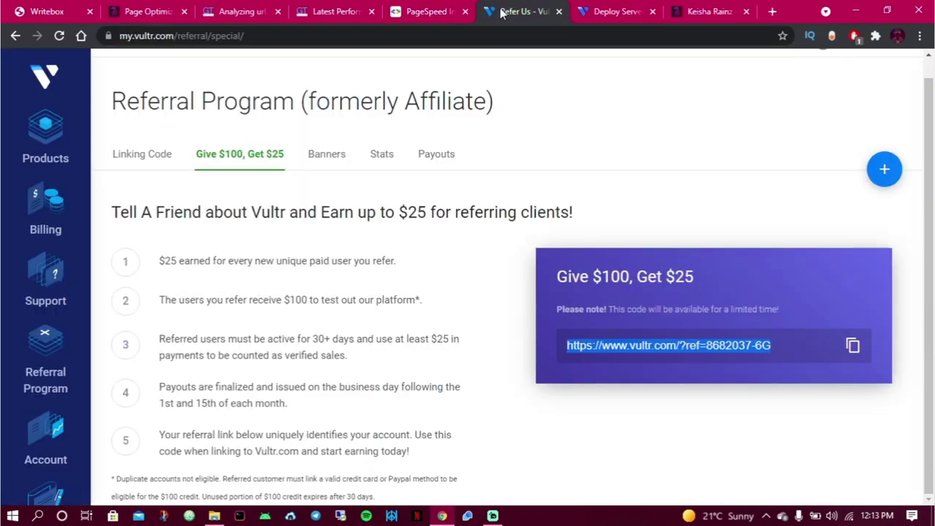
{"action": "left_click", "coordinate": [496, 35]}
{"action": "key", "text": "ctrl+v"}
{"action": "key", "text": "Return"}
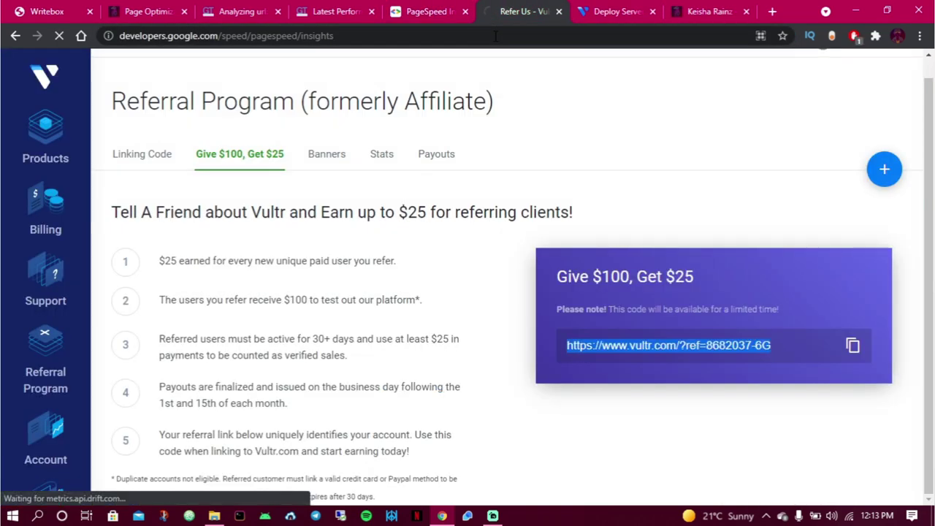
Copy the website's URL from the earlier PageSpeed Insights result and analyze it in the fresh PageSpeed Insights page.
{"action": "left_click", "coordinate": [421, 10]}
{"action": "left_click_drag", "start_coordinate": [407, 117], "coordinate": [253, 127]}
{"action": "key", "text": "ctrl+c"}
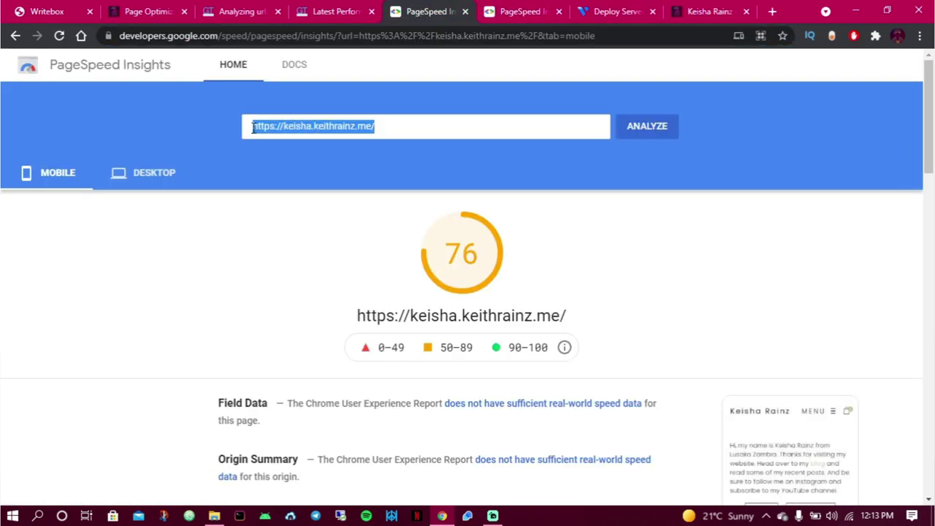
{"action": "left_click", "coordinate": [532, 6]}
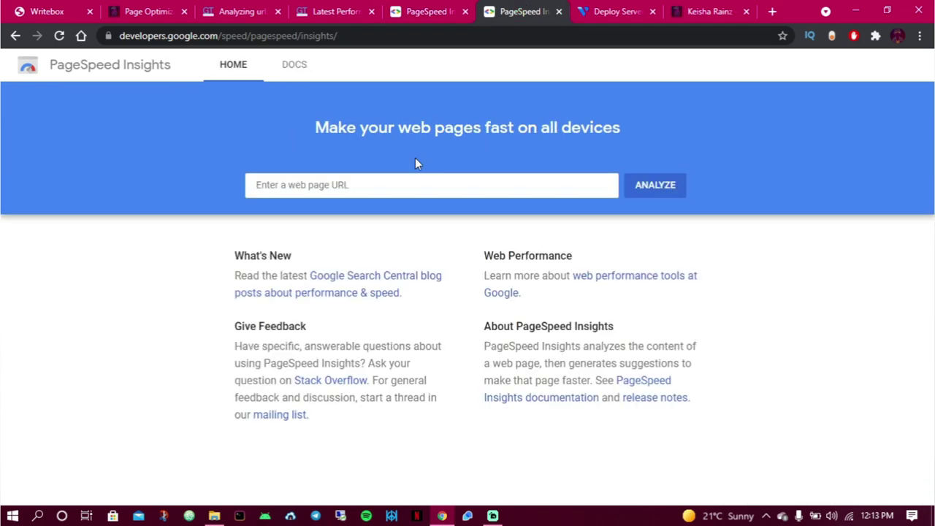
{"action": "left_click", "coordinate": [406, 175]}
{"action": "key", "text": "ctrl+v"}
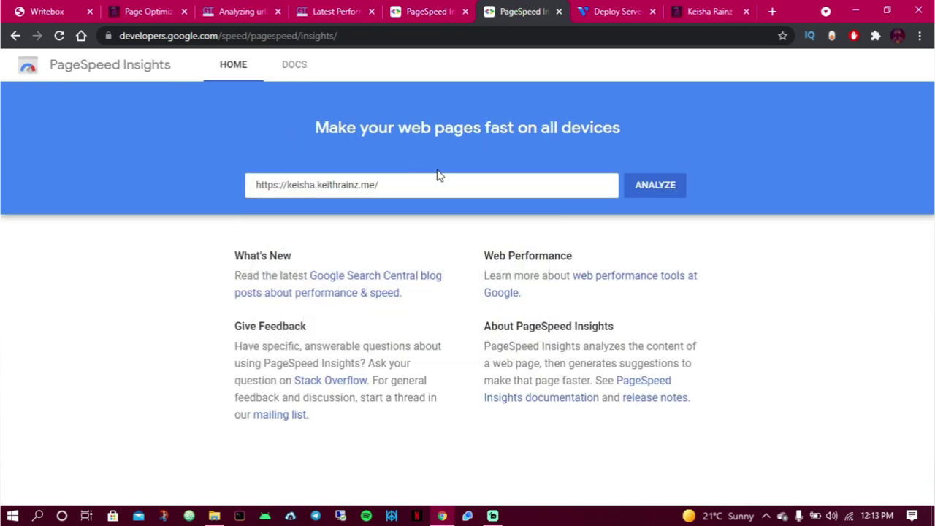
{"action": "key", "text": "Return"}
Examine the grade, Web Vitals and Speed Visualization in the new GTmetrix report.
{"action": "left_click", "coordinate": [351, 7]}
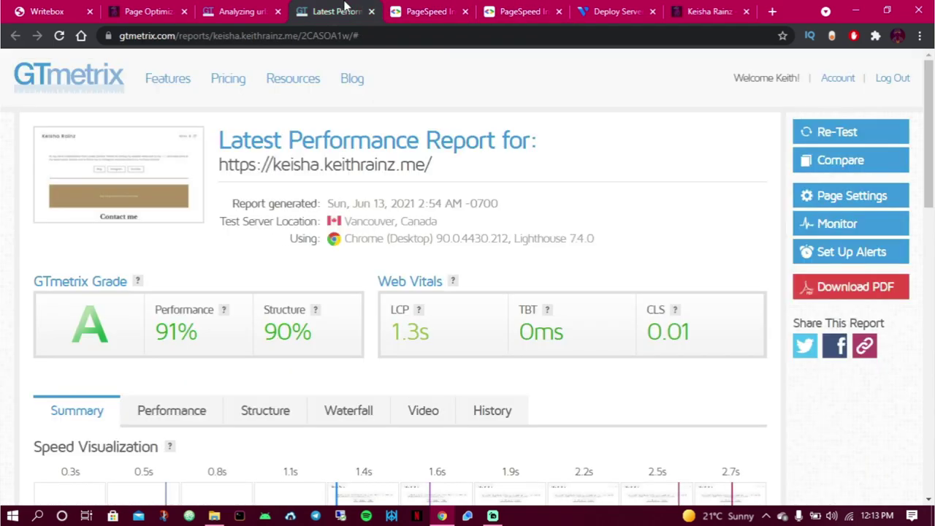
{"action": "left_click", "coordinate": [239, 7]}
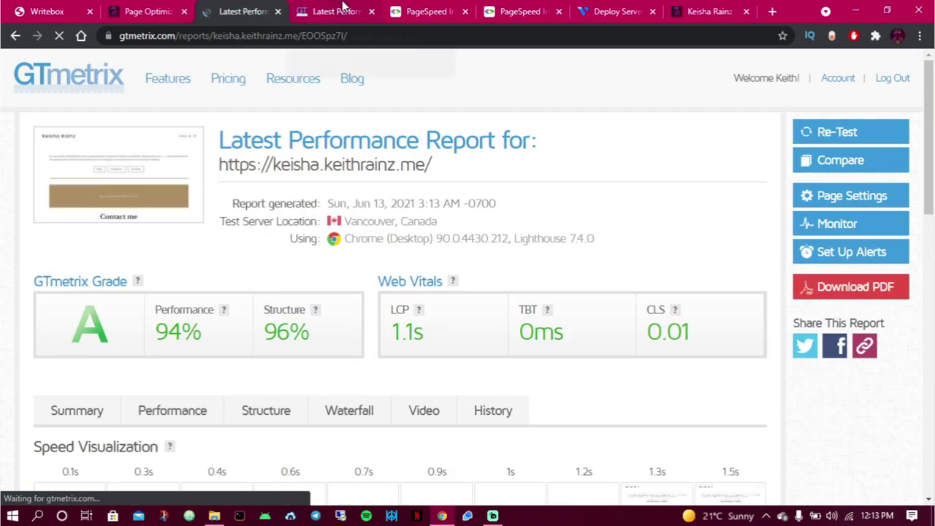
{"action": "scroll", "coordinate": [465, 241], "scroll_direction": "down", "scroll_amount": 4}
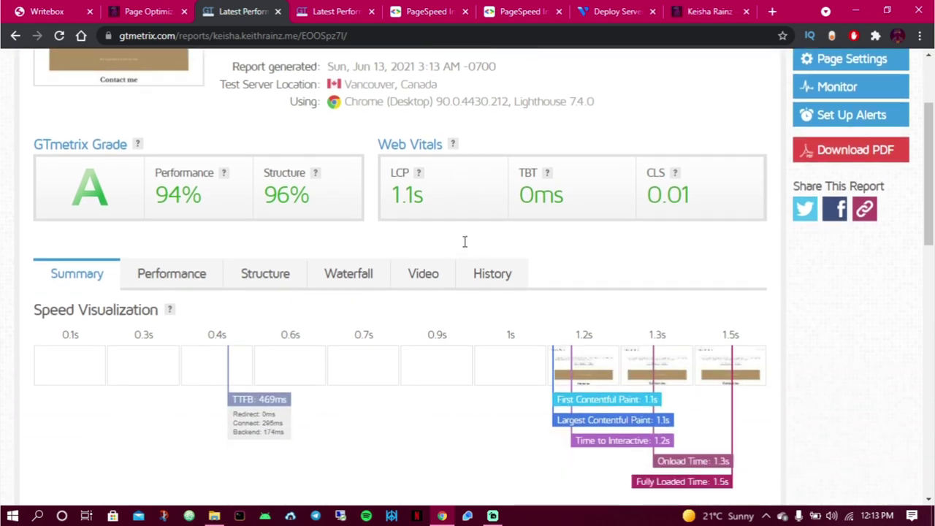
{"action": "scroll", "coordinate": [465, 247], "scroll_direction": "up", "scroll_amount": 3}
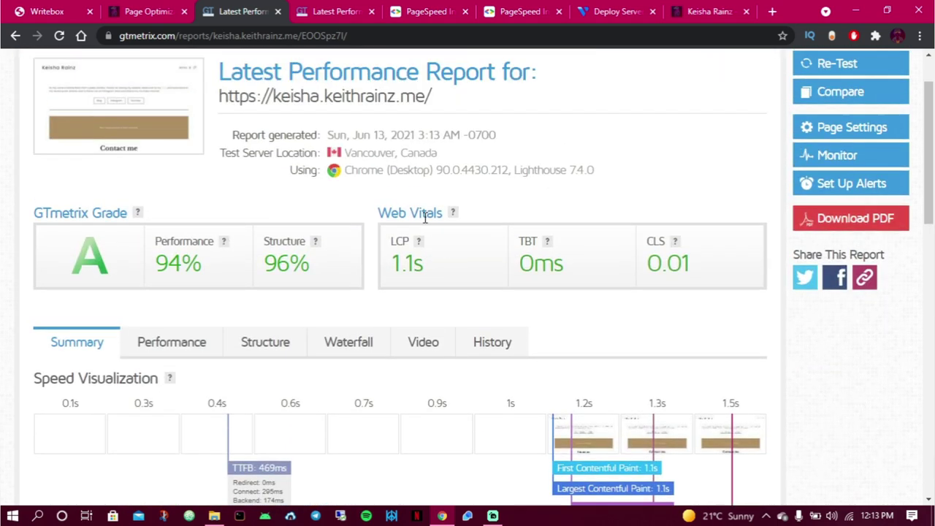
Check the earlier GTmetrix report's grade, Web Vitals and Speed Visualization timings for comparison.
{"action": "left_click", "coordinate": [341, 9]}
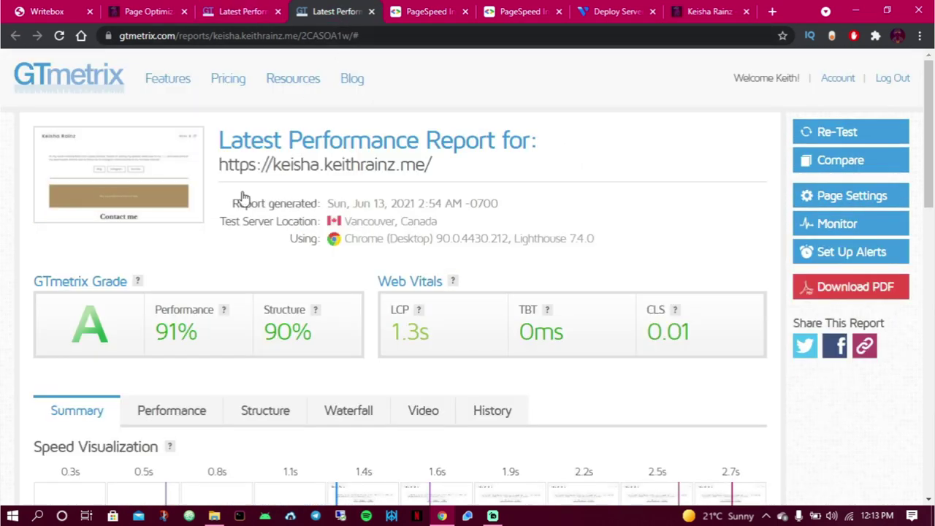
{"action": "scroll", "coordinate": [221, 262], "scroll_direction": "down", "scroll_amount": 1}
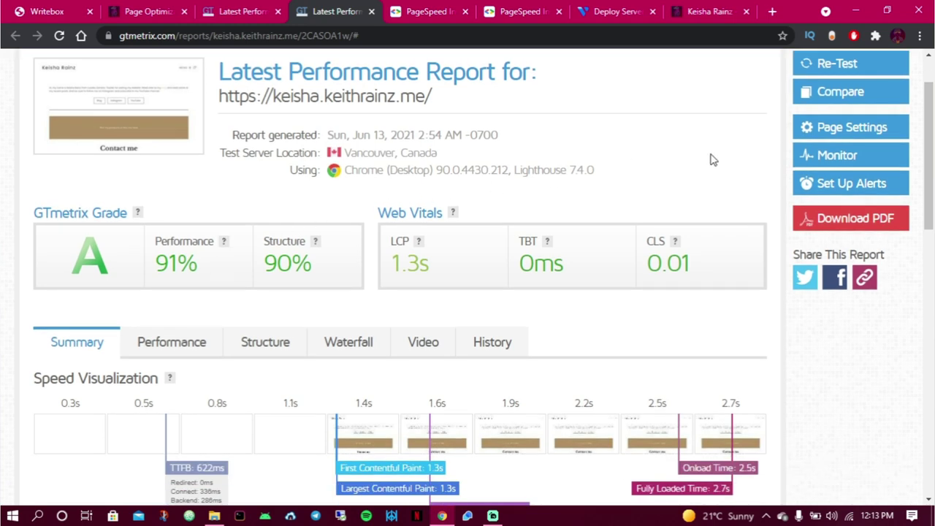
{"action": "scroll", "coordinate": [714, 159], "scroll_direction": "up", "scroll_amount": 1}
{"action": "scroll", "coordinate": [407, 158], "scroll_direction": "down", "scroll_amount": 3}
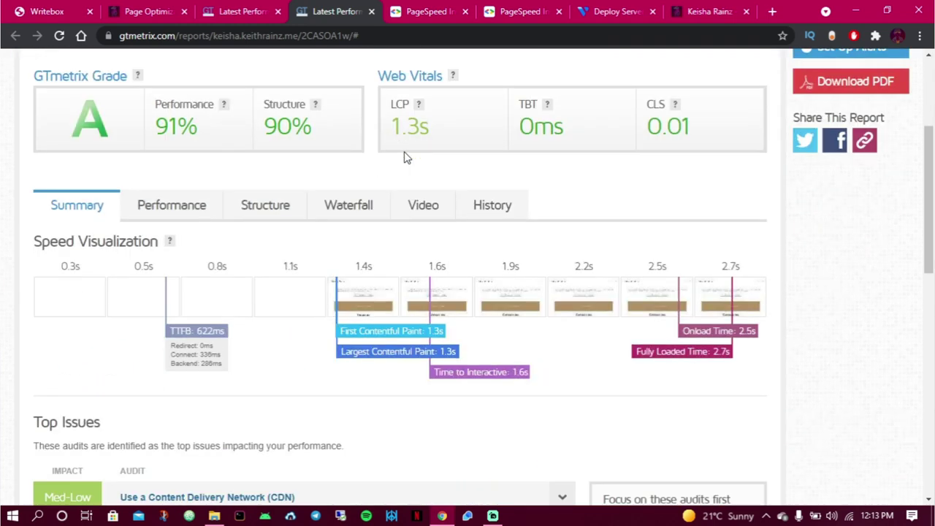
{"action": "scroll", "coordinate": [404, 159], "scroll_direction": "down", "scroll_amount": 1}
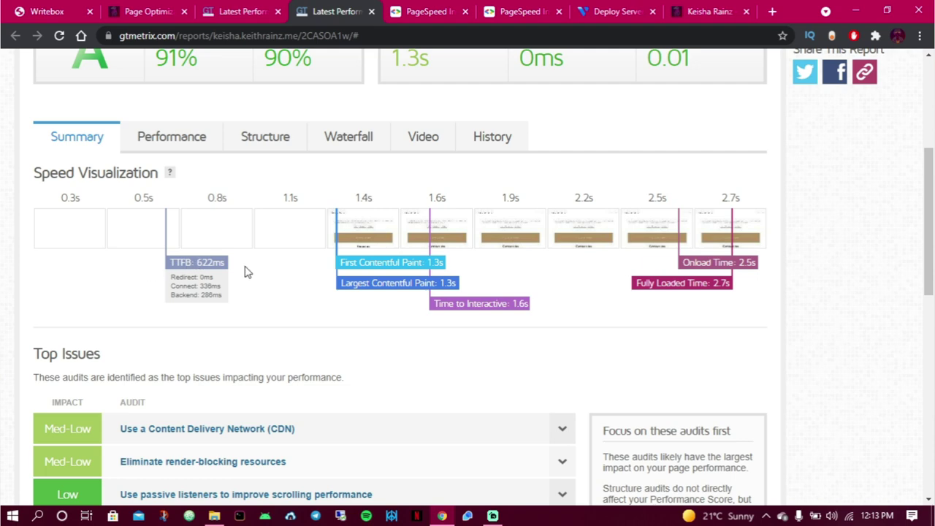
Return to the new GTmetrix report and examine its load timings and Top Issues.
{"action": "left_click", "coordinate": [247, 9]}
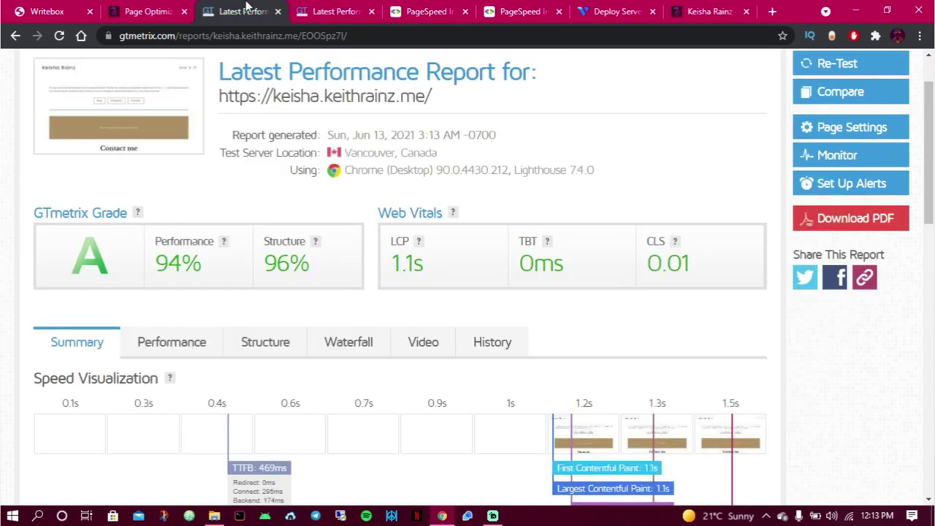
{"action": "scroll", "coordinate": [235, 321], "scroll_direction": "down", "scroll_amount": 3}
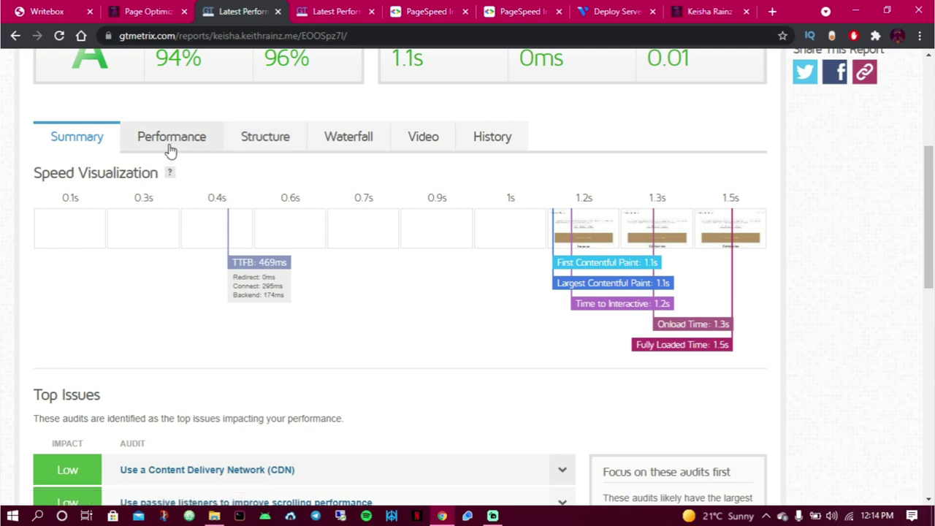
{"action": "scroll", "coordinate": [165, 306], "scroll_direction": "down", "scroll_amount": 3}
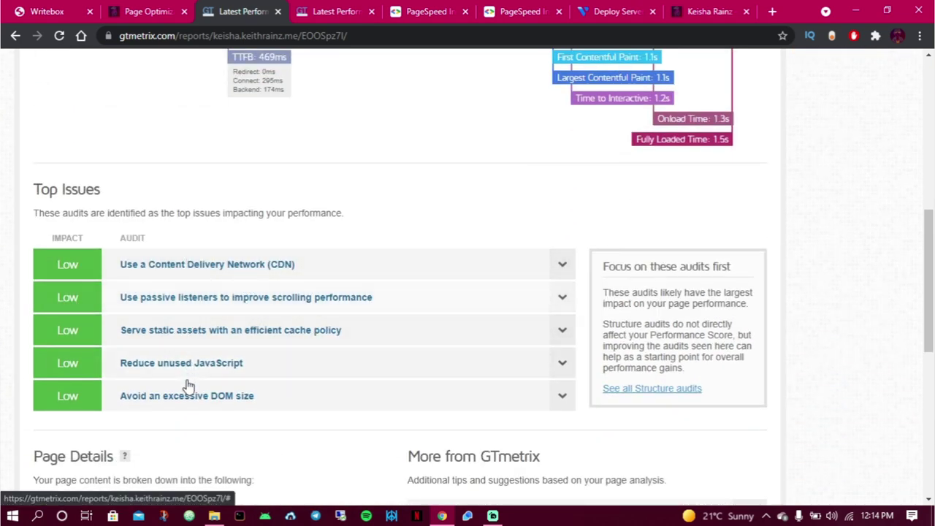
{"action": "scroll", "coordinate": [208, 241], "scroll_direction": "up", "scroll_amount": 3}
Compare the Performance Metrics of the new and earlier GTmetrix reports.
{"action": "left_click", "coordinate": [187, 151]}
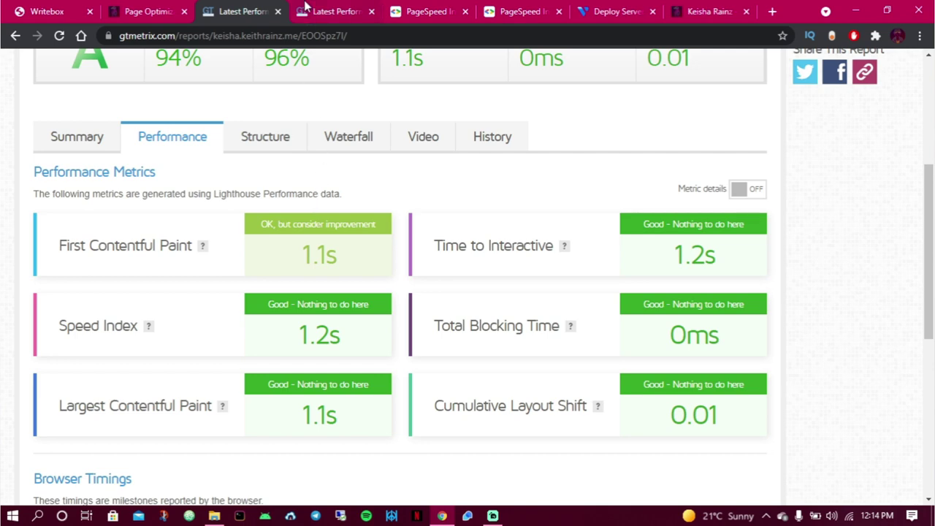
{"action": "left_click", "coordinate": [308, 9]}
{"action": "left_click", "coordinate": [174, 141]}
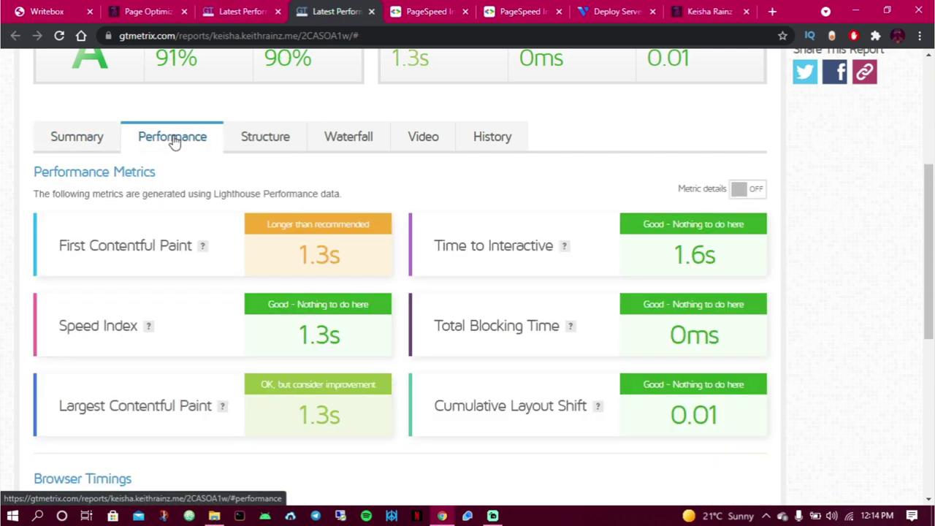